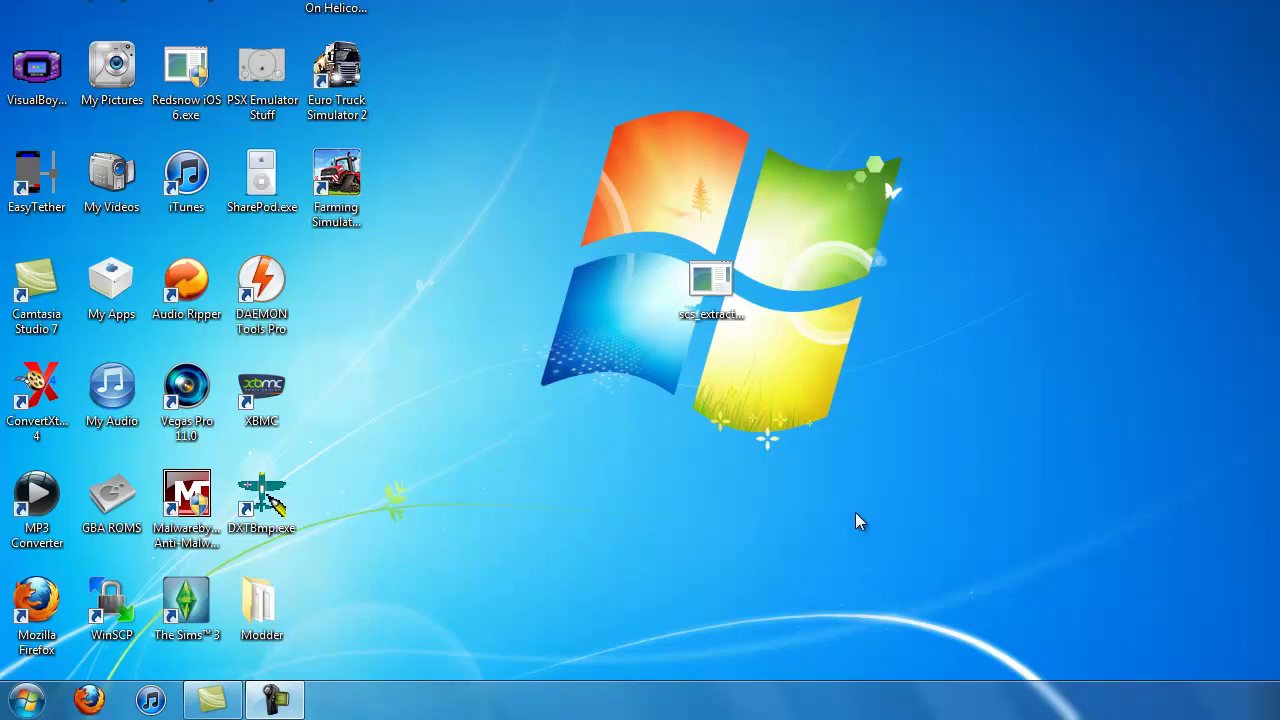
Step: Reposition the scs_extractor.exe icon next to the wallpaper logo on the desktop
drag(726, 323, 475, 366)
click(567, 230)
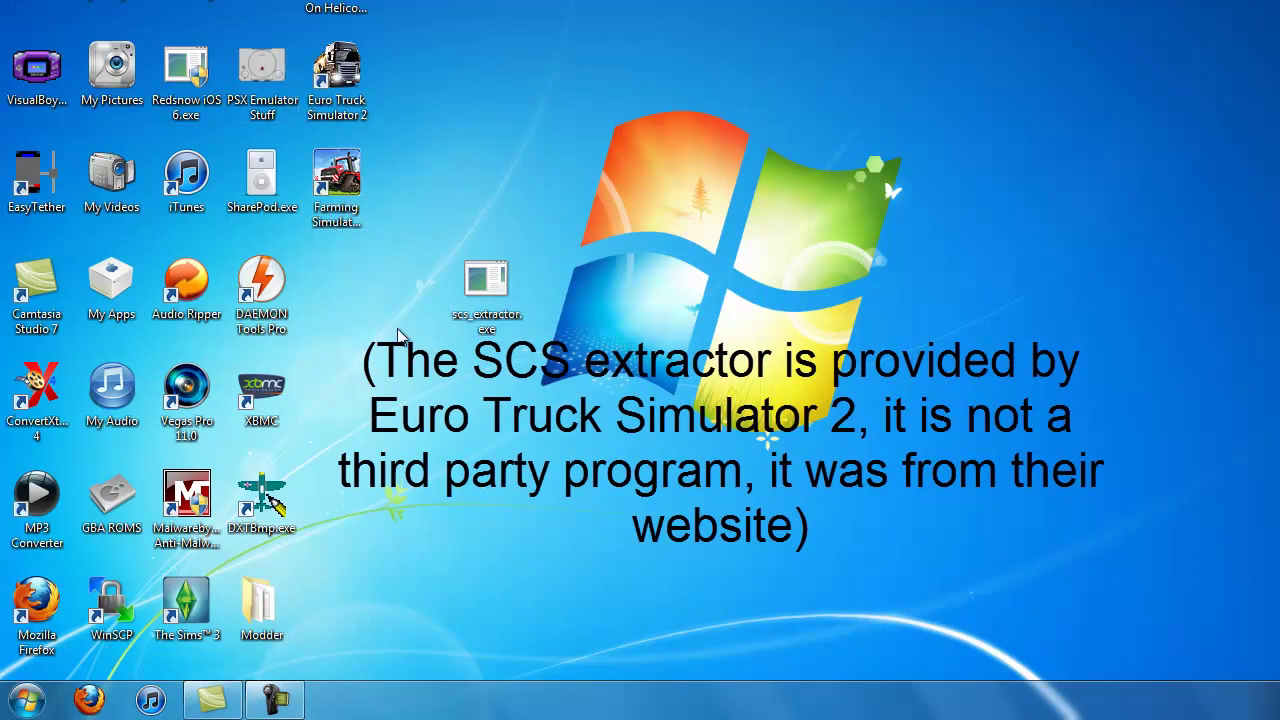
drag(478, 298, 420, 340)
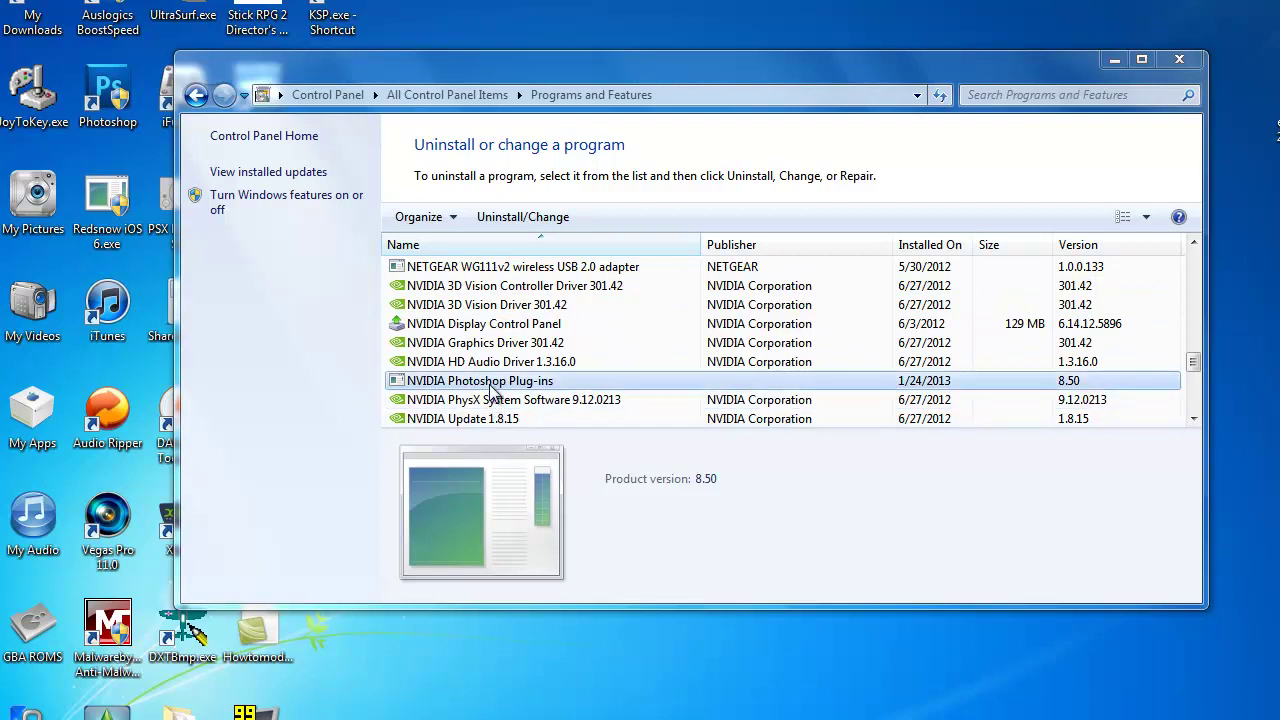
Step: Select the NVIDIA Photoshop Plug-ins entry in Programs and Features
click(603, 385)
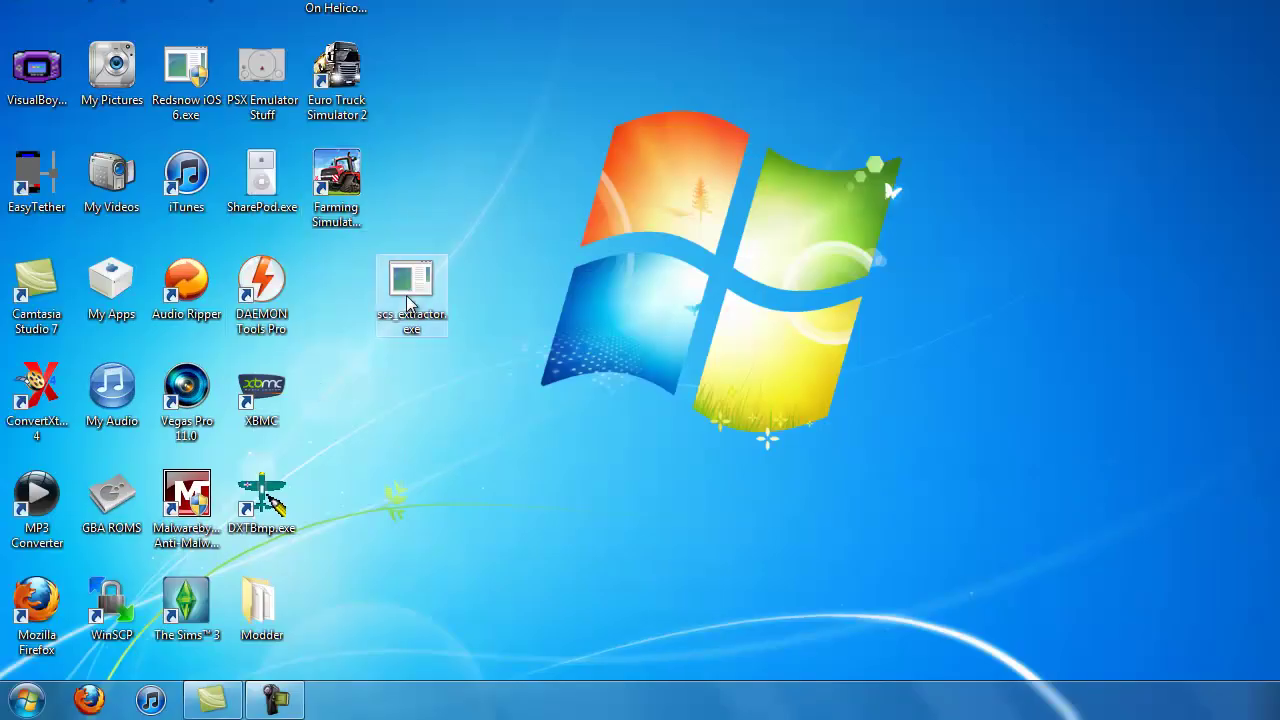
Step: Nudge the scs_extractor.exe icon lower, then browse to C:\Program Files\Euro Truck Simulator 2
drag(409, 300, 484, 300)
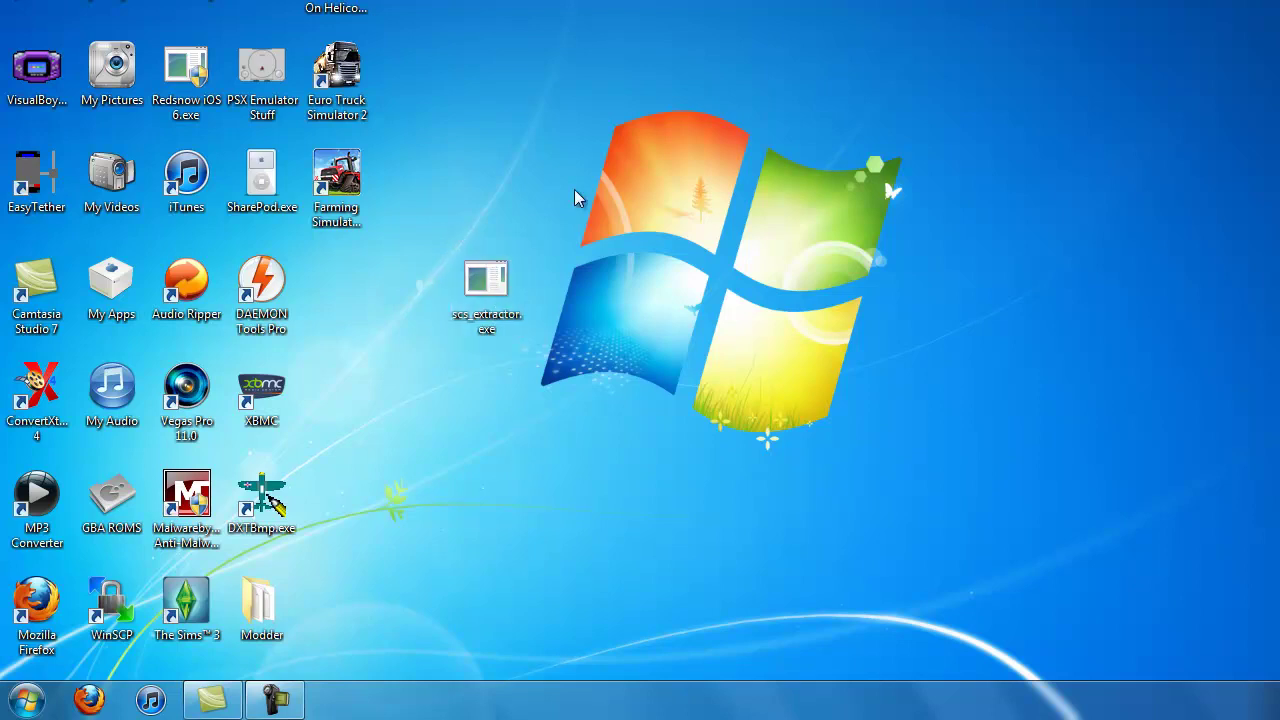
drag(497, 299, 472, 402)
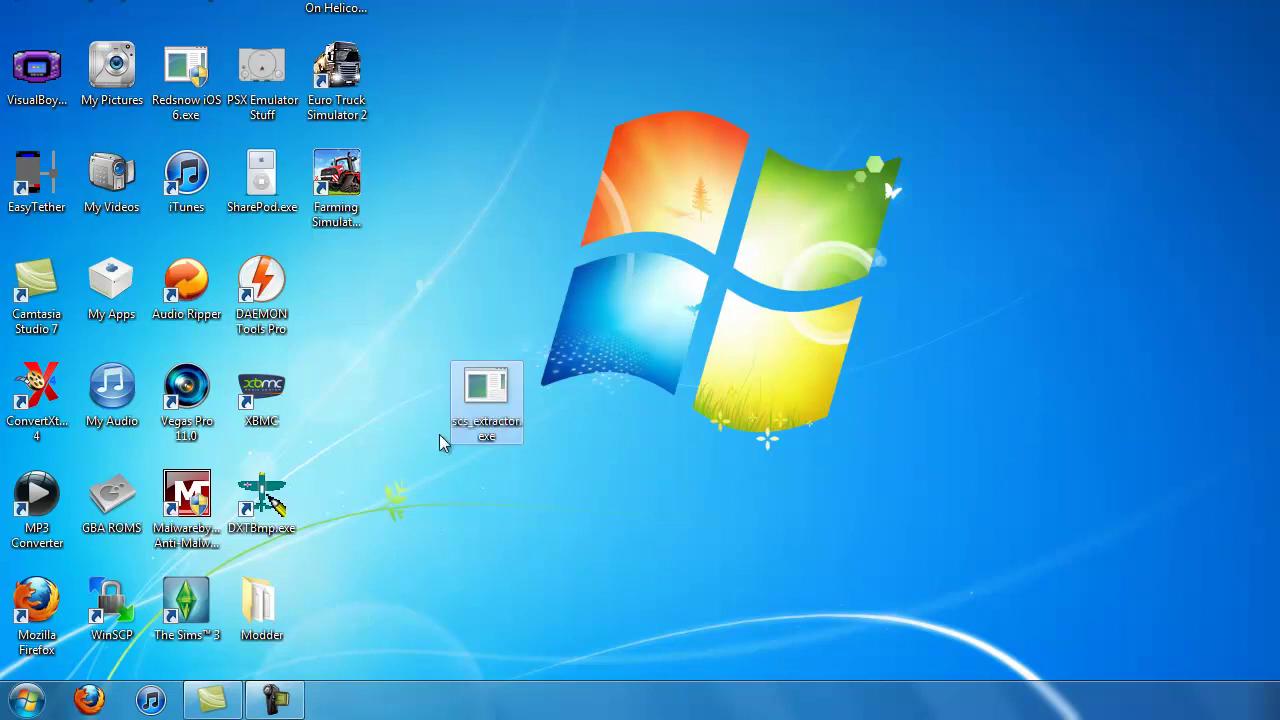
click(28, 698)
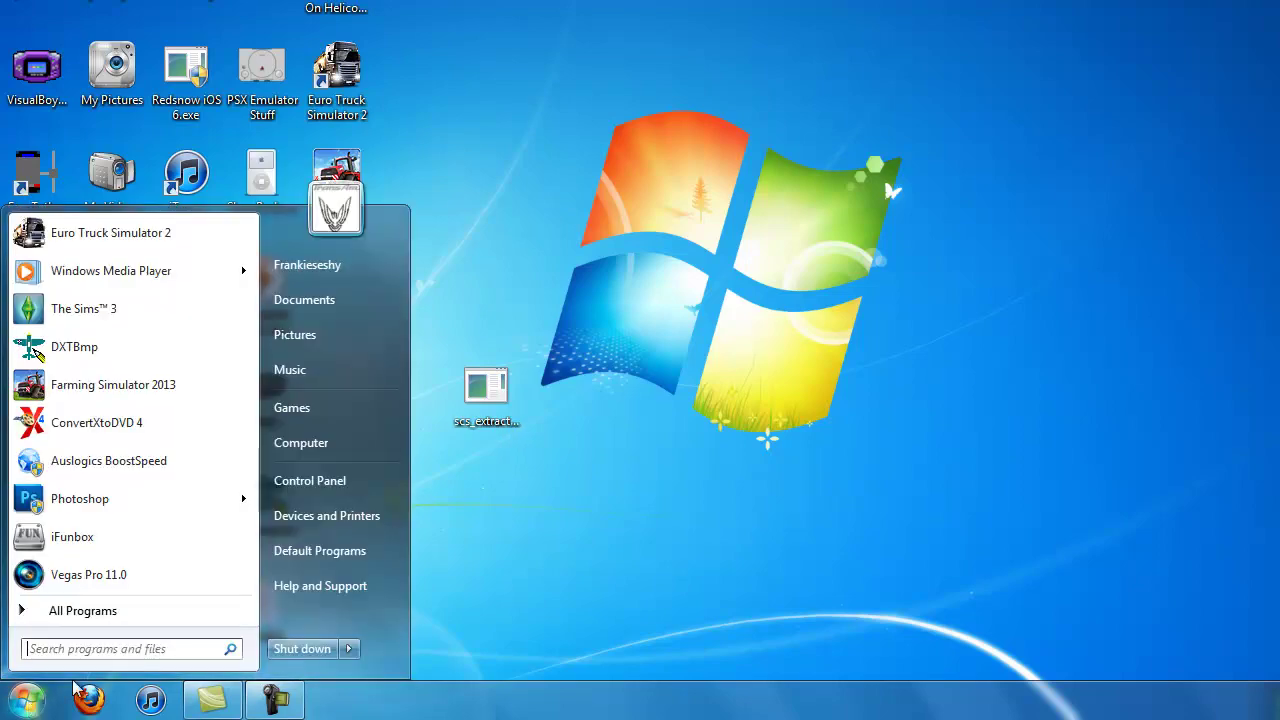
click(290, 444)
double_click(302, 175)
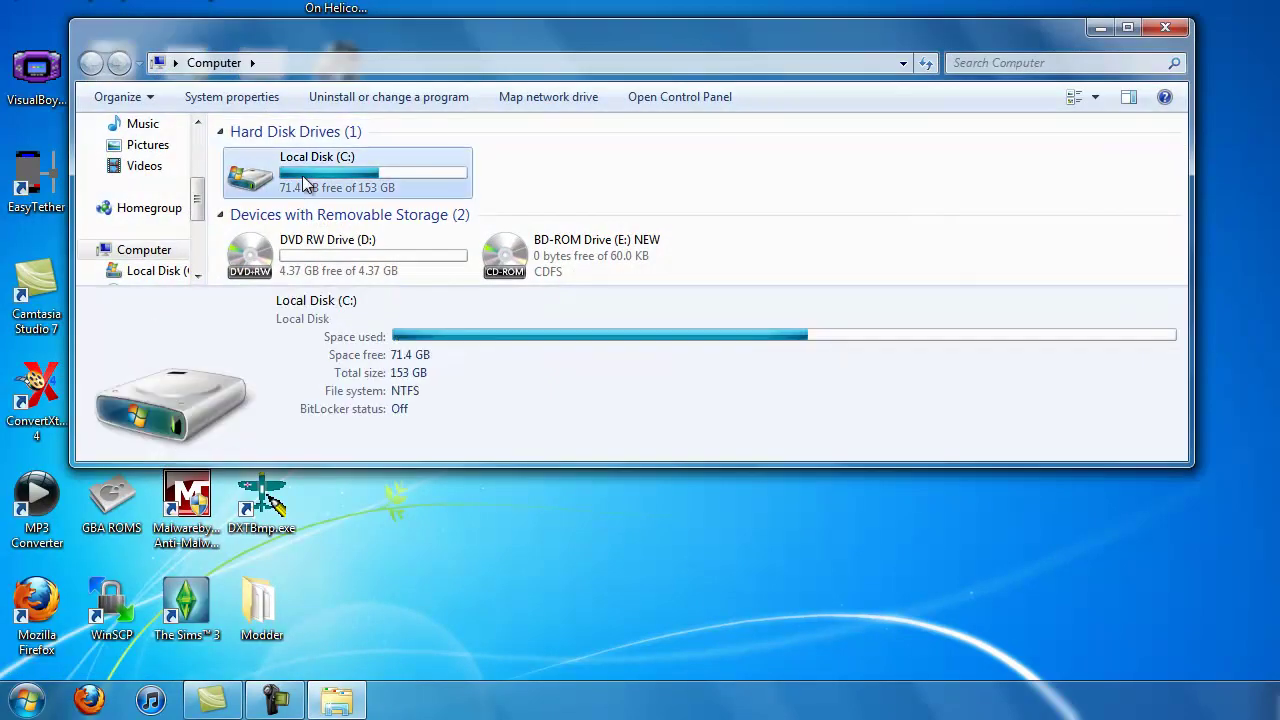
double_click(305, 238)
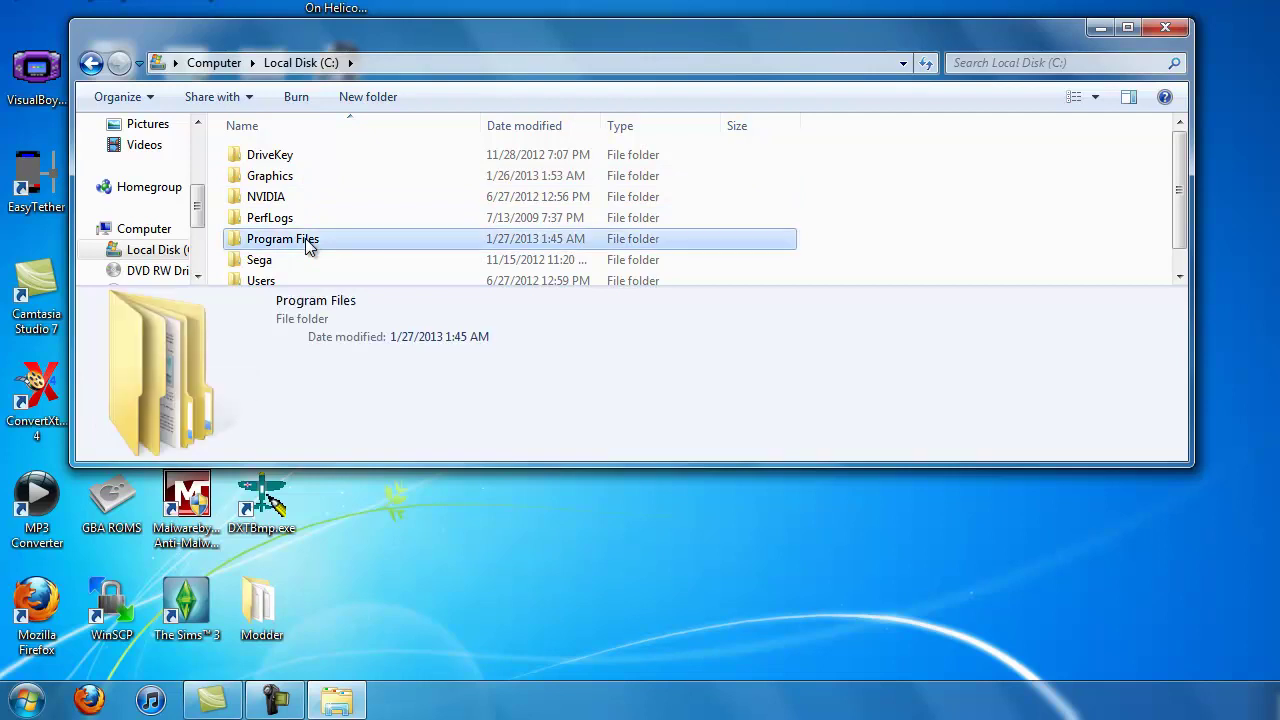
scroll(306, 220, down, 2)
scroll(306, 236, down, 2)
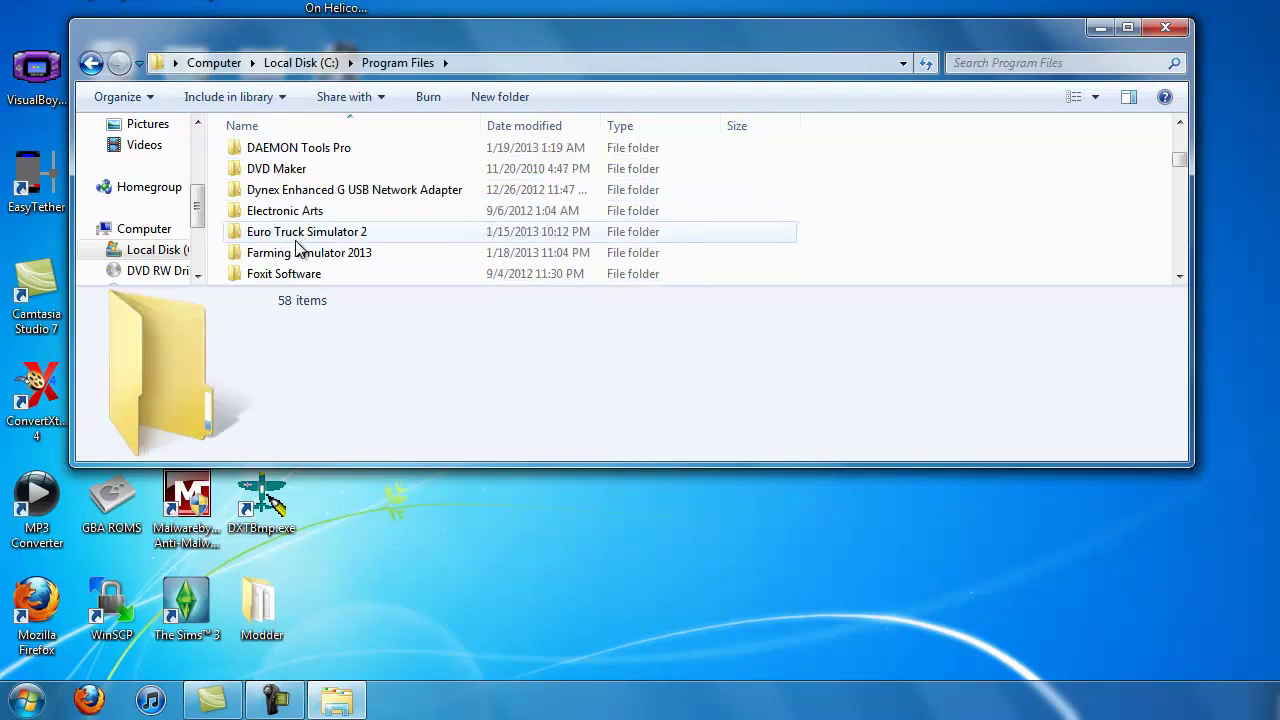
double_click(300, 230)
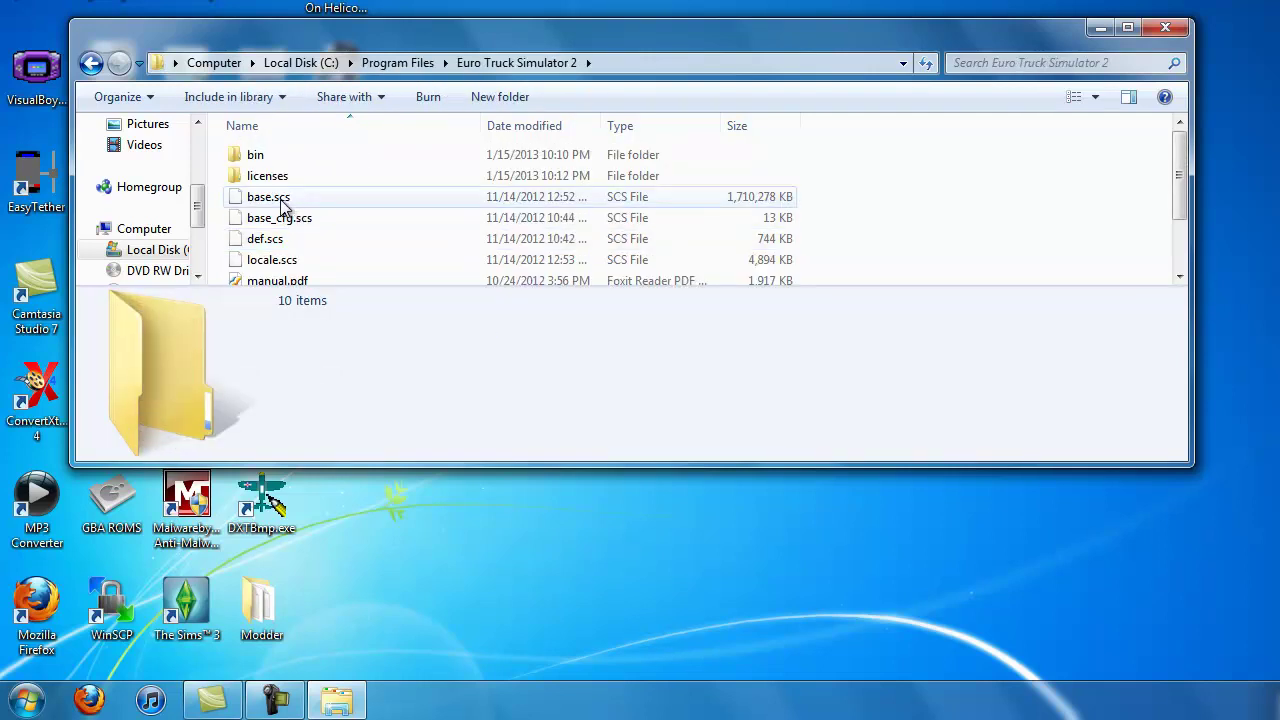
Step: Copy base.scs from the Euro Truck Simulator 2 folder and close the window
click(284, 204)
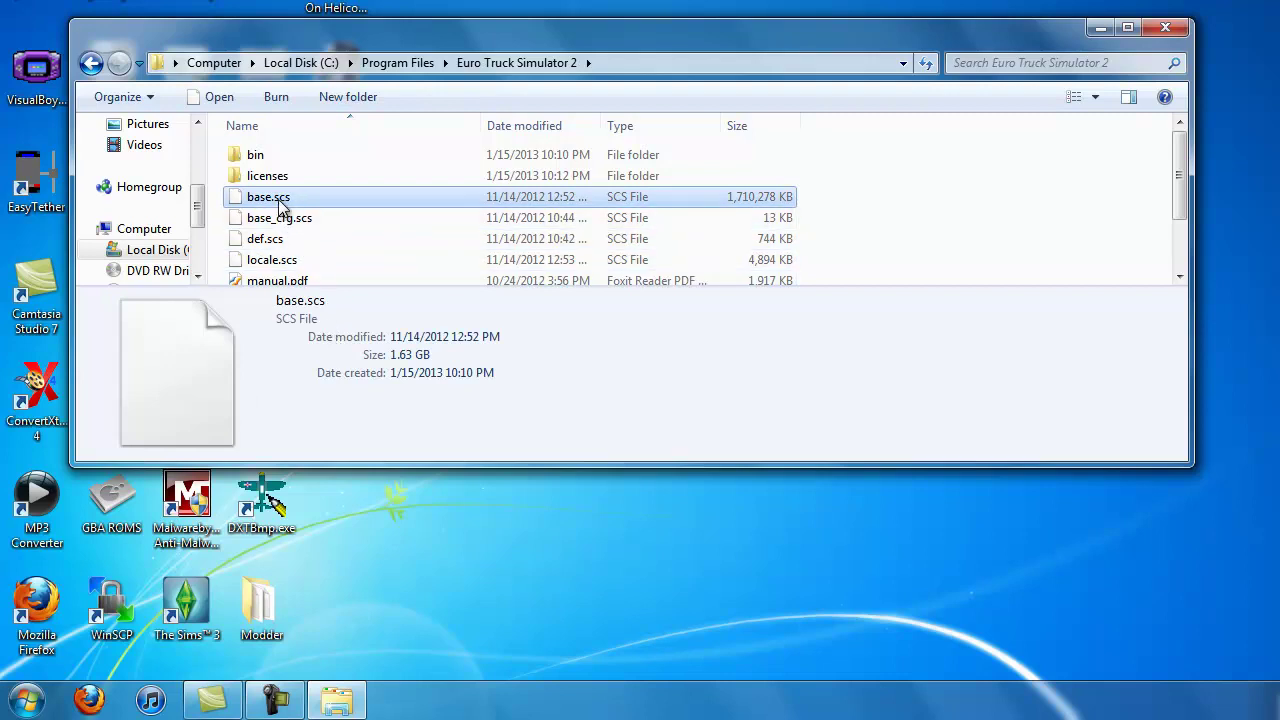
right_click(283, 204)
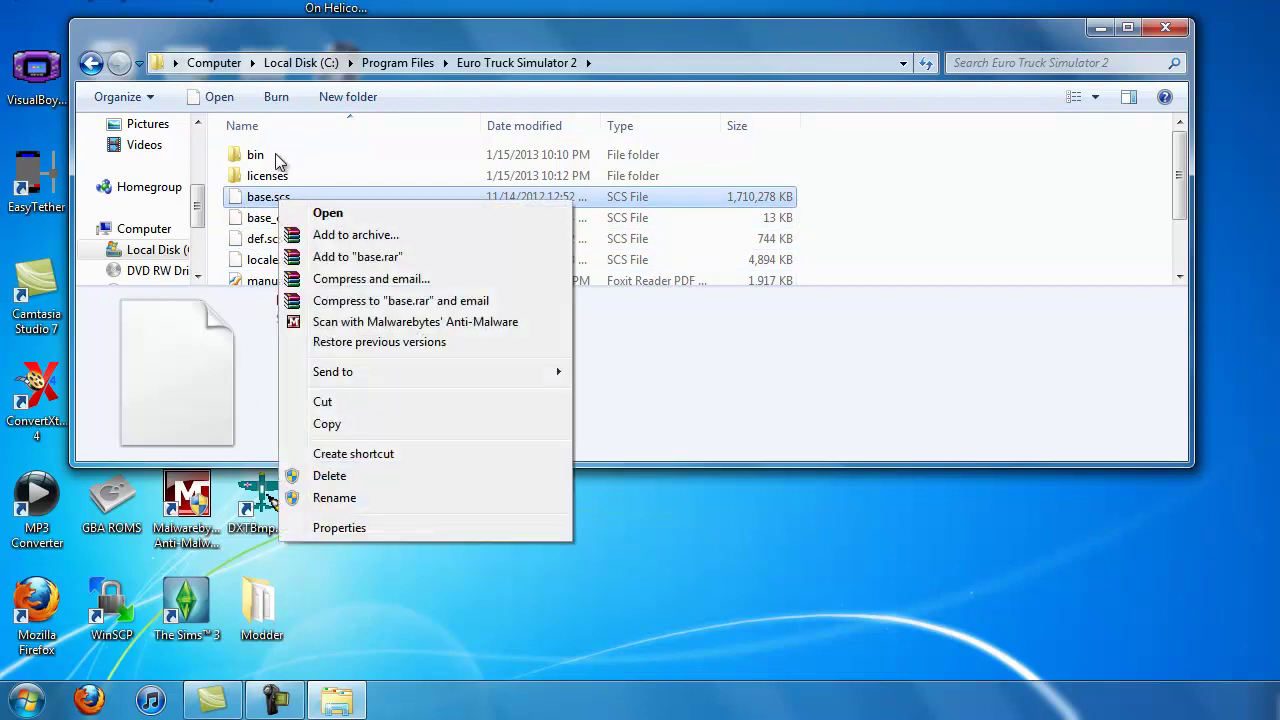
click(272, 212)
click(280, 219)
click(283, 207)
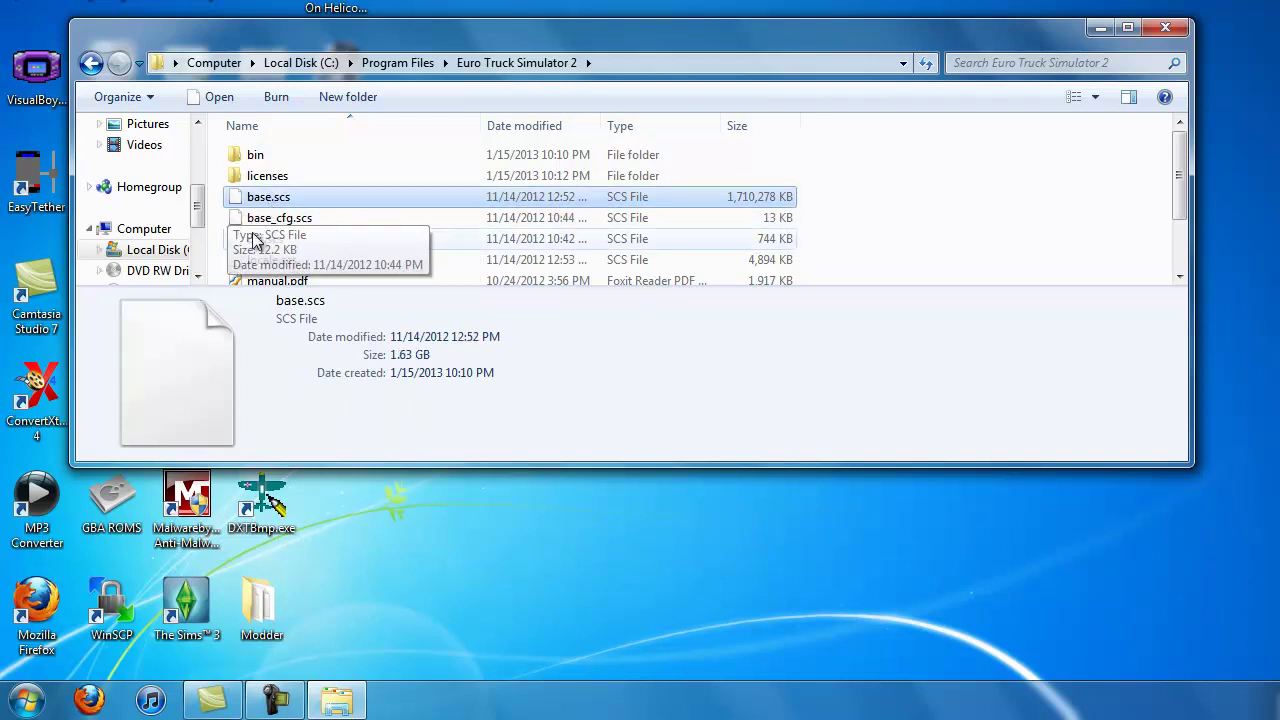
right_click(271, 201)
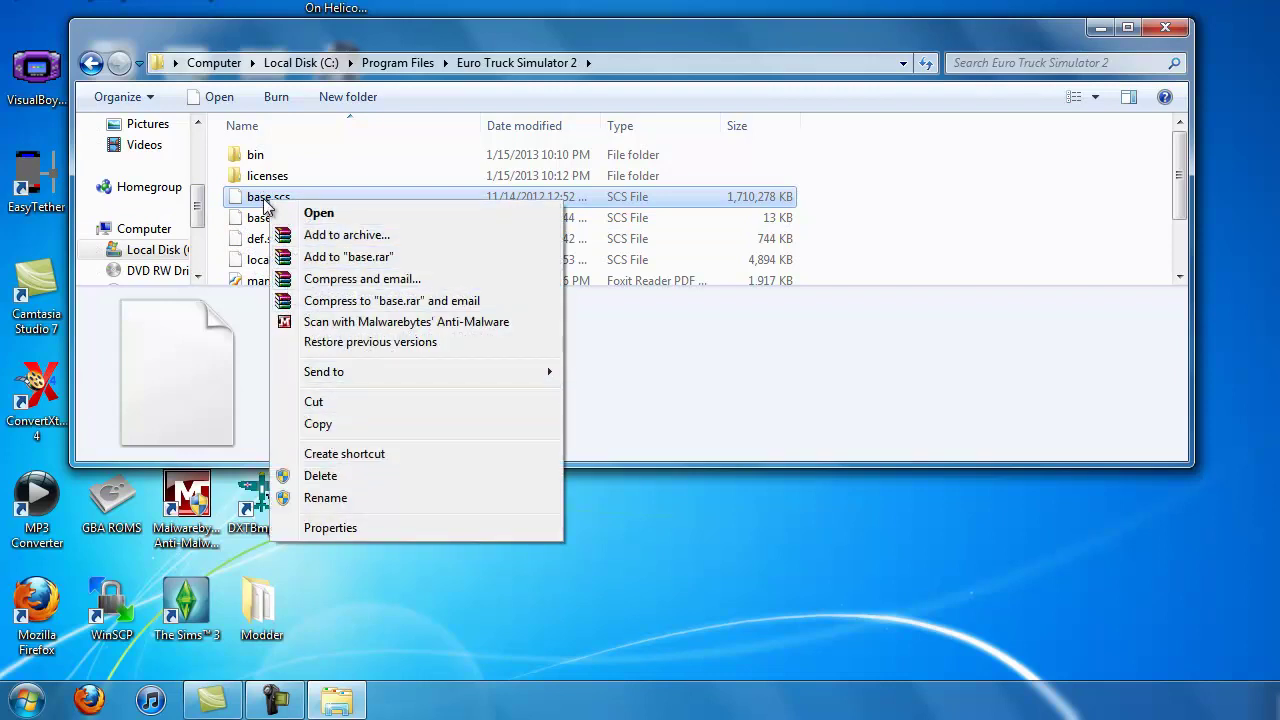
click(318, 424)
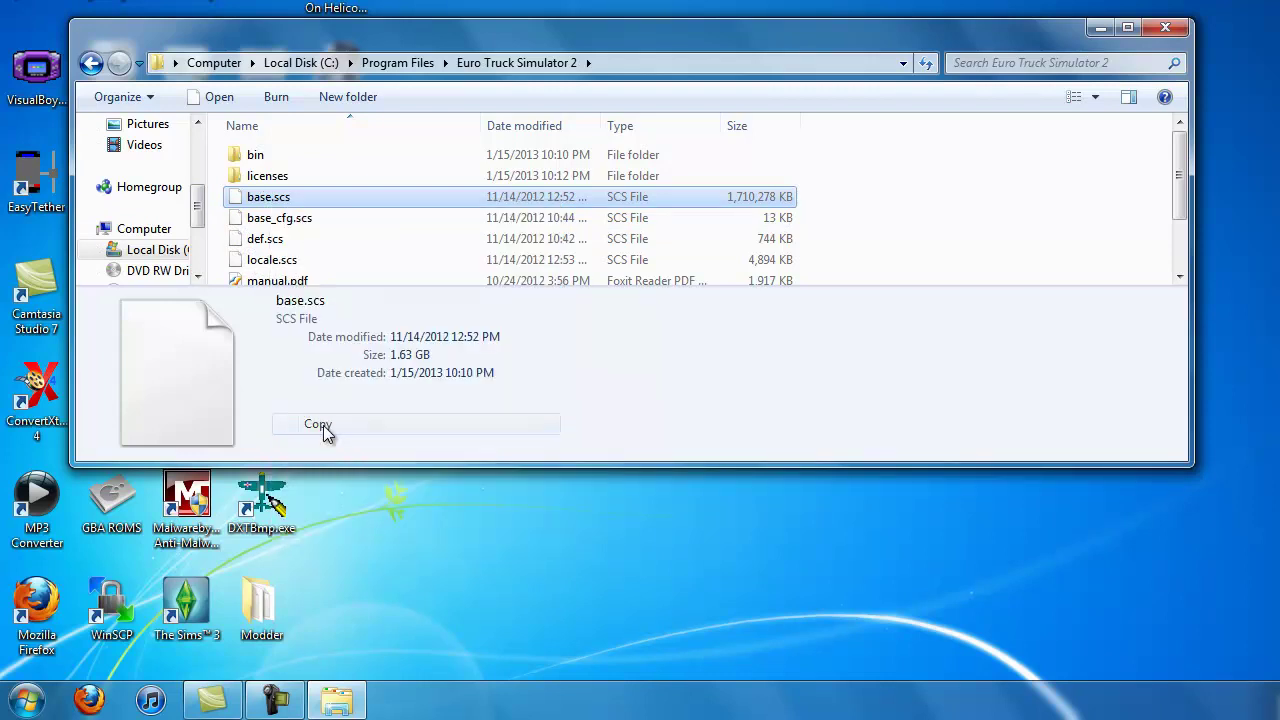
click(1164, 28)
Step: Create a desktop folder named TEST and move scs_extractor.exe into it
right_click(504, 256)
mouse_move(596, 456)
click(781, 449)
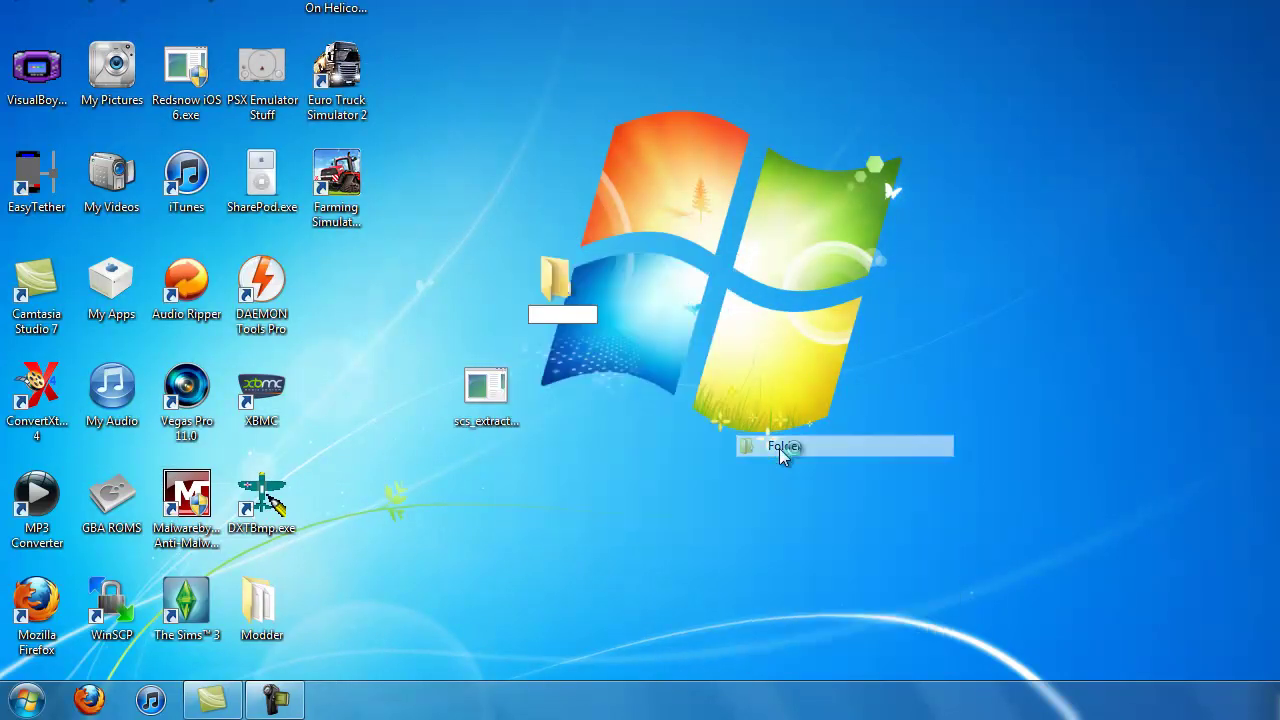
text(TEST)
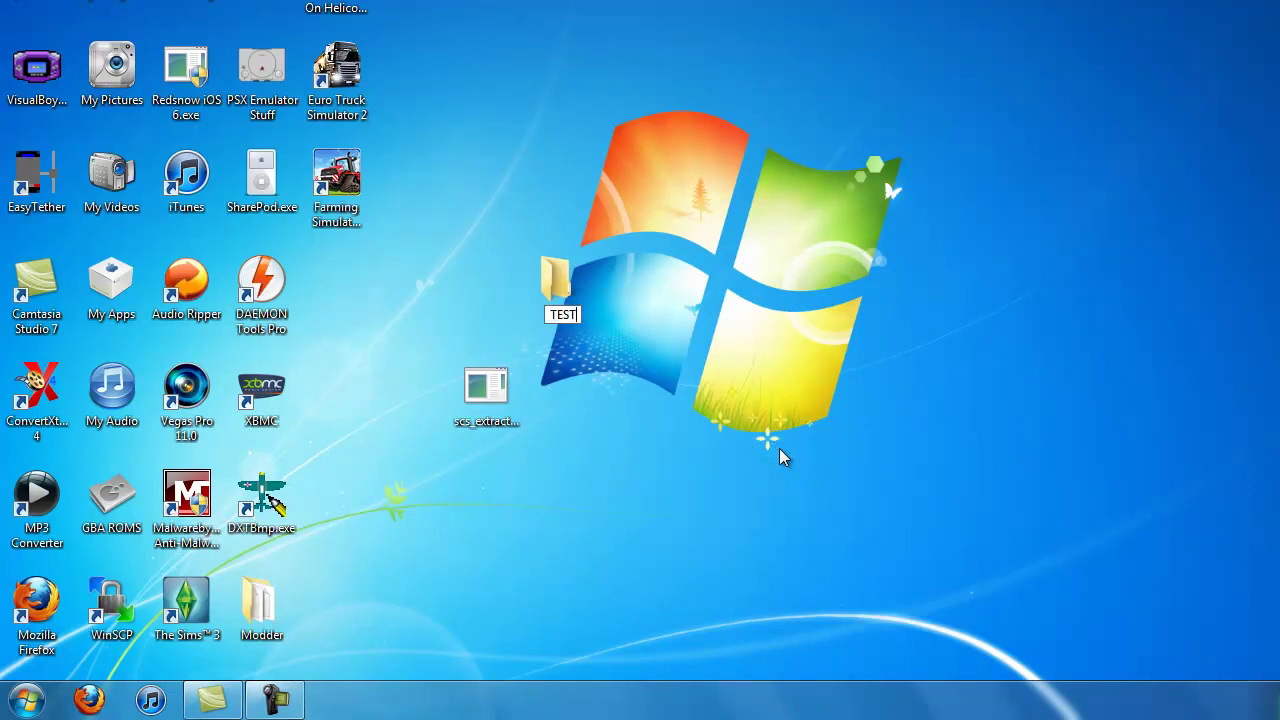
key(Return)
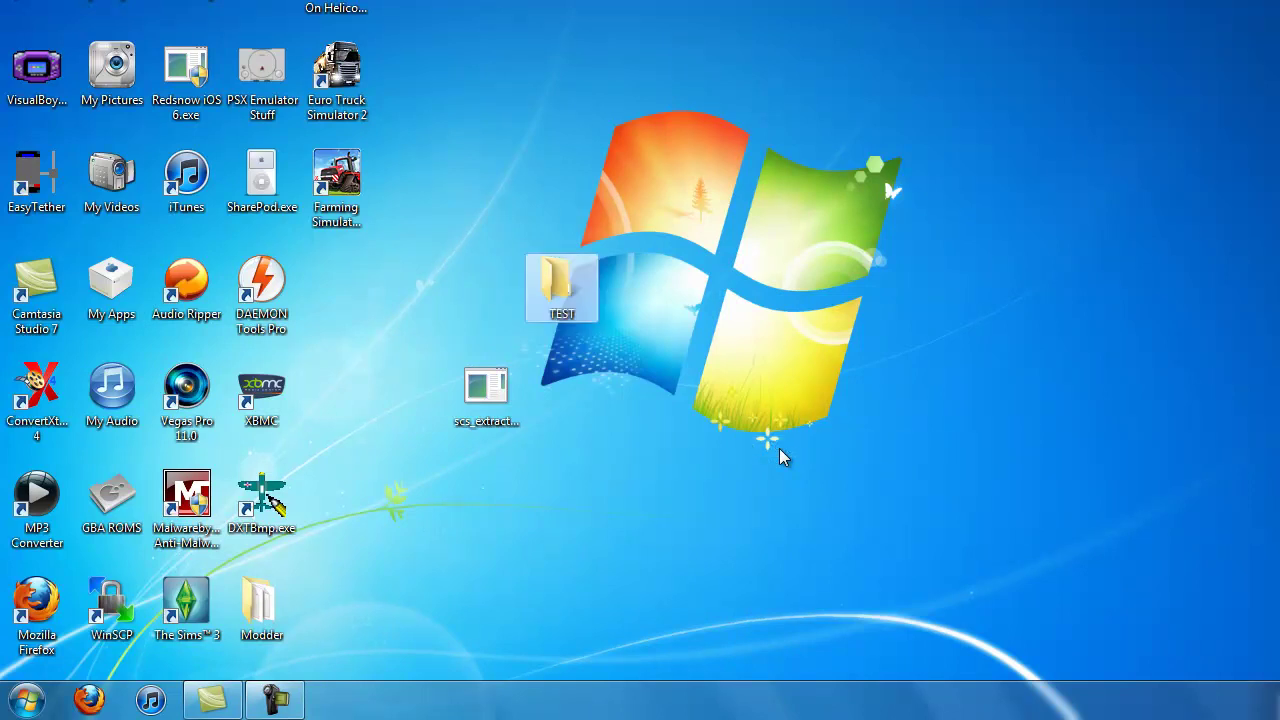
click(550, 385)
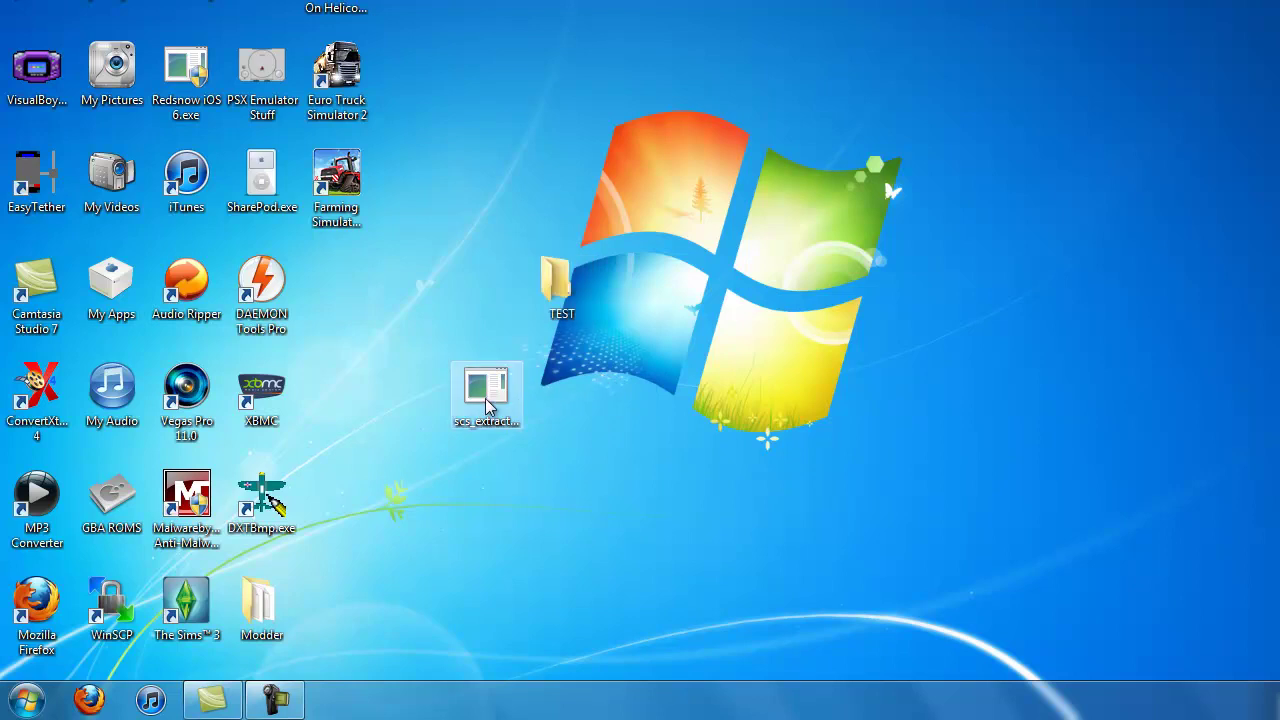
drag(486, 402, 562, 287)
Step: Paste the copied base.scs into the TEST folder
double_click(558, 283)
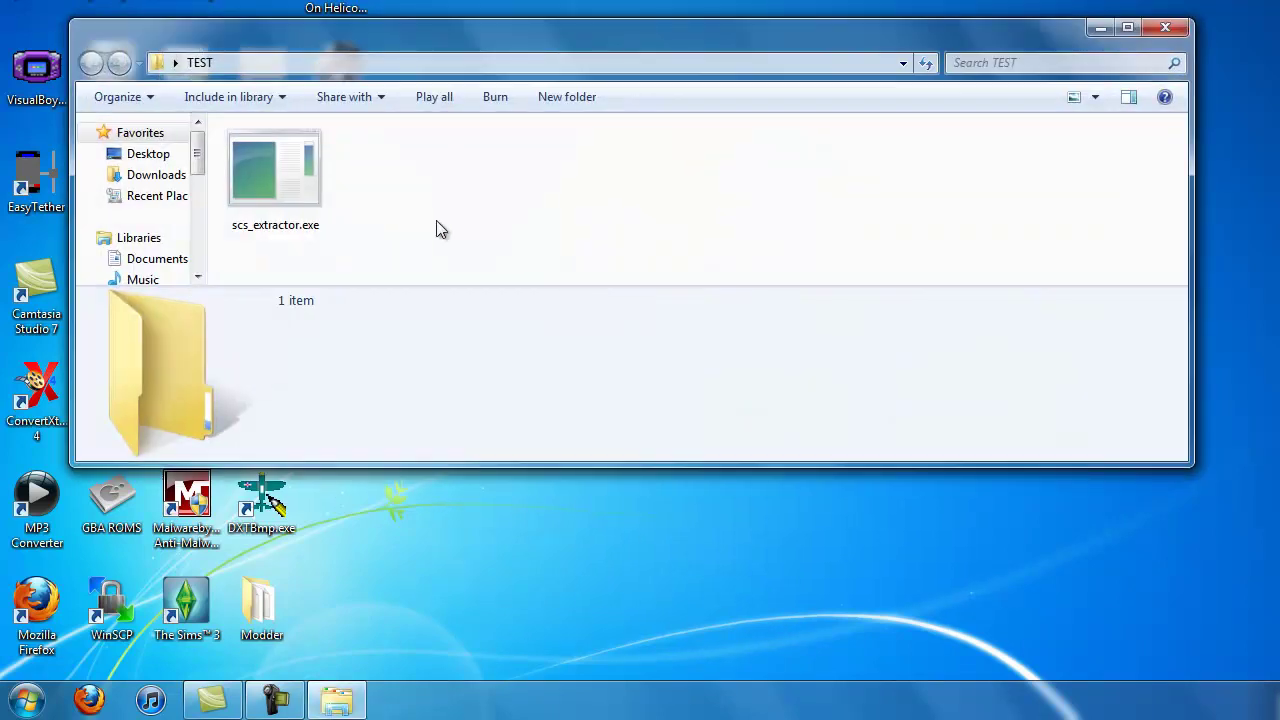
right_click(436, 229)
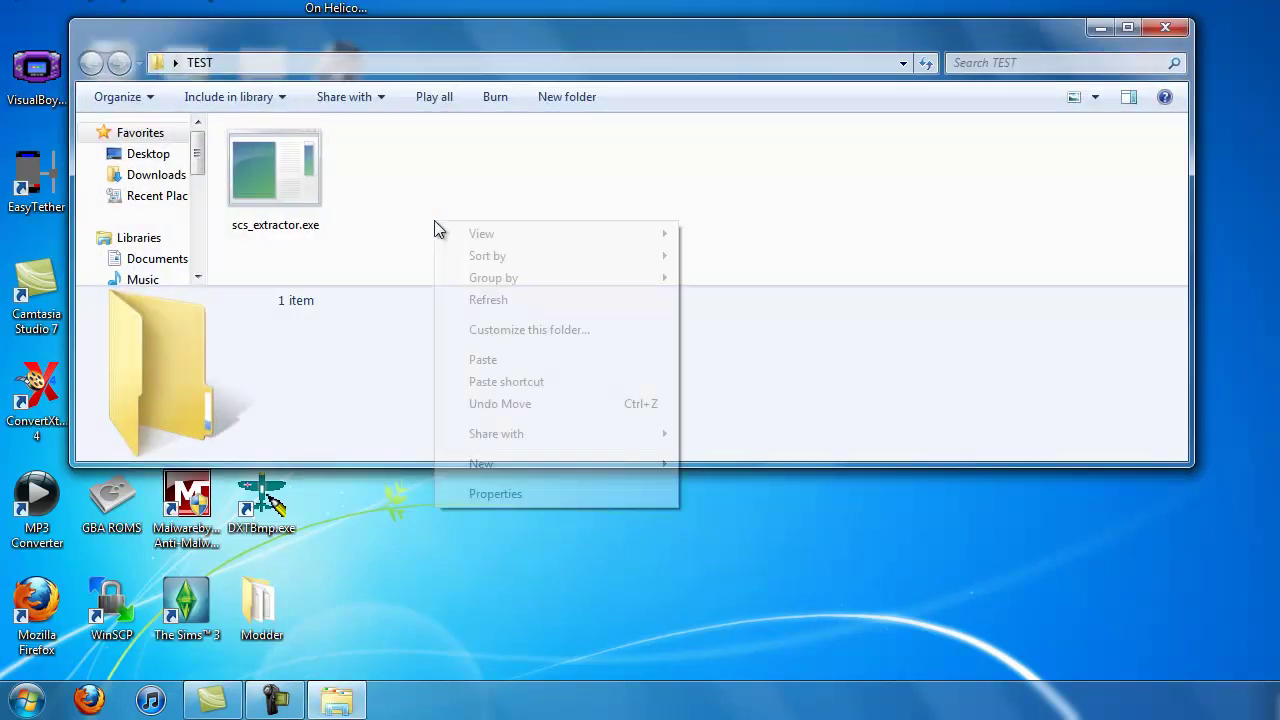
click(520, 359)
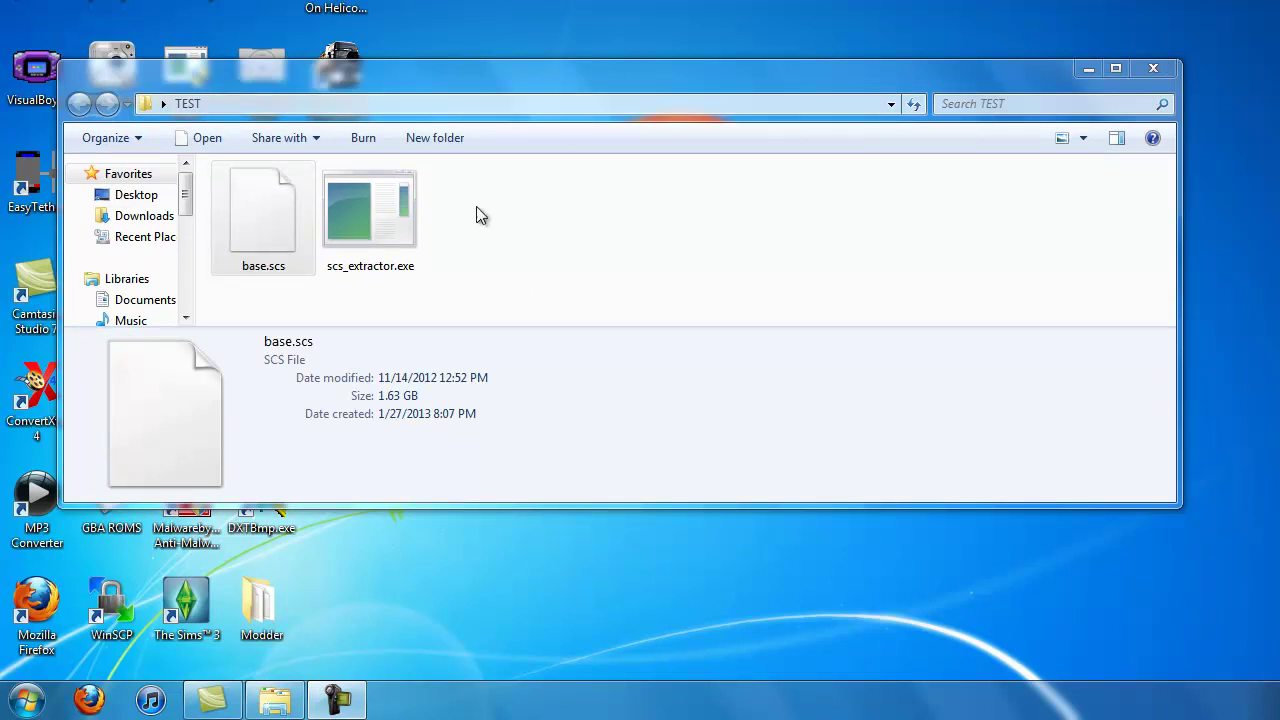
click(285, 305)
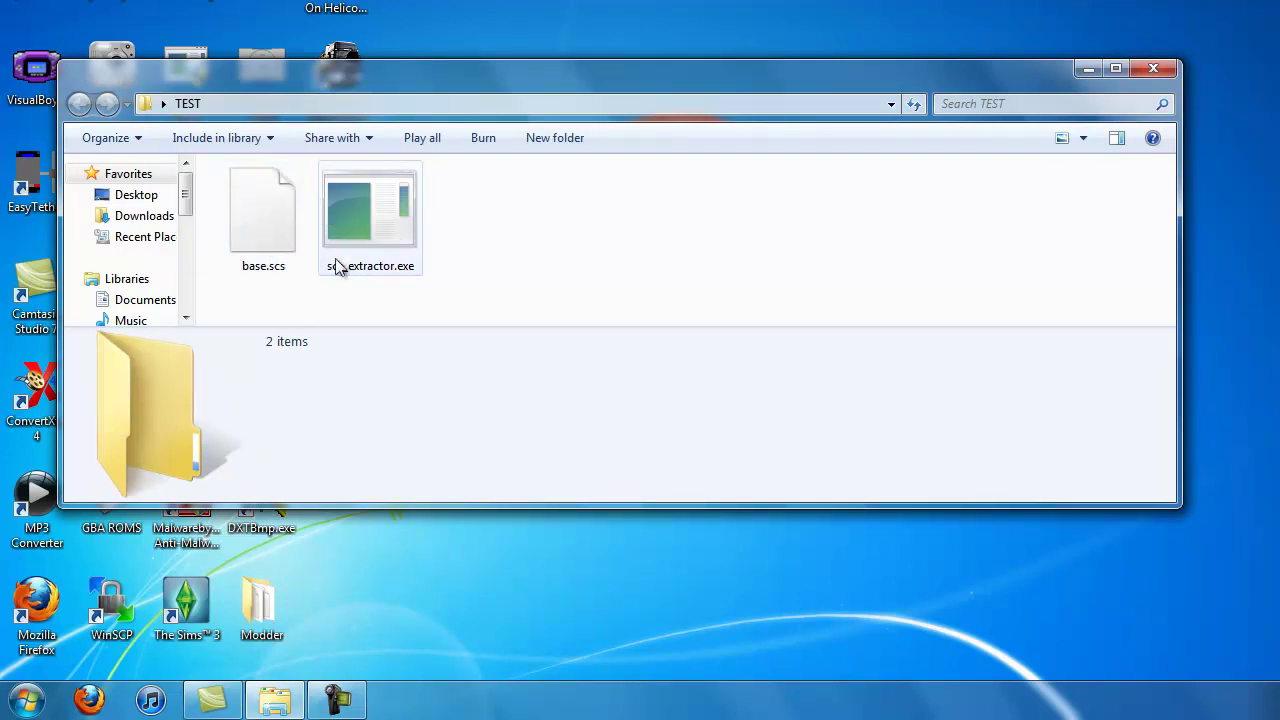
Step: Drop base.scs onto scs_extractor.exe to unpack it, then minimize the extractor console
click(261, 205)
drag(263, 206, 391, 244)
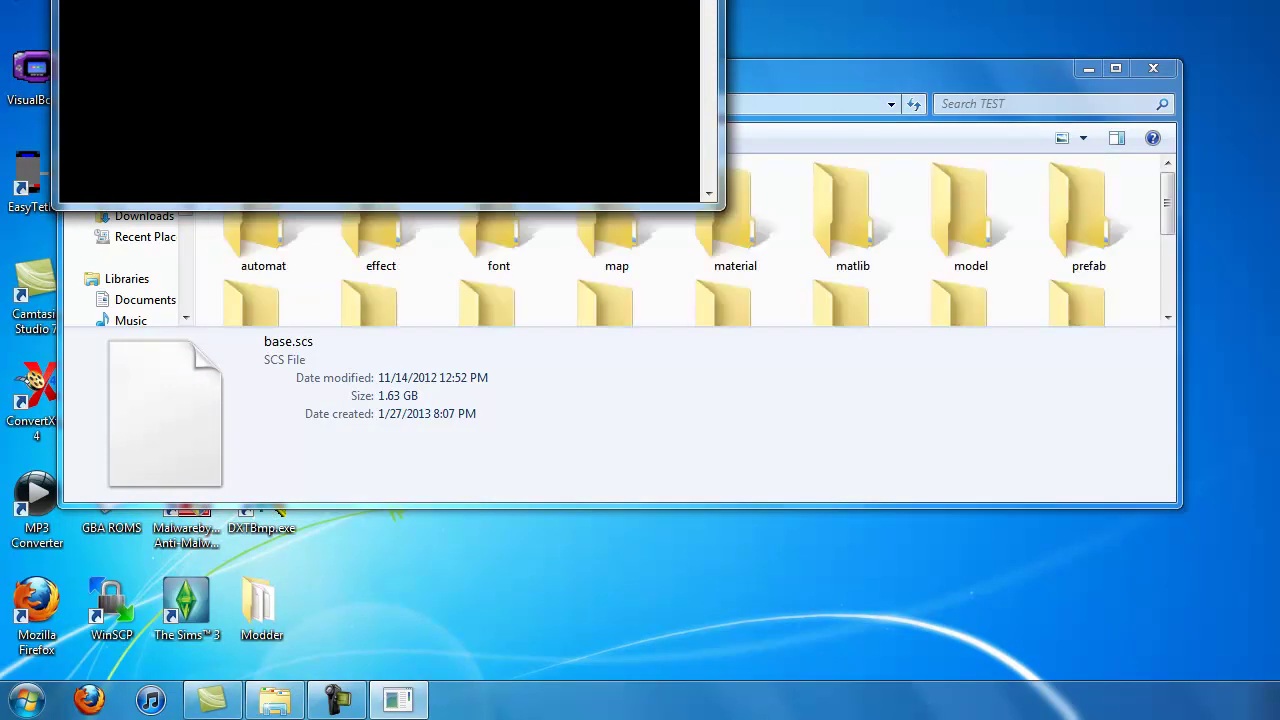
drag(443, 5, 637, 173)
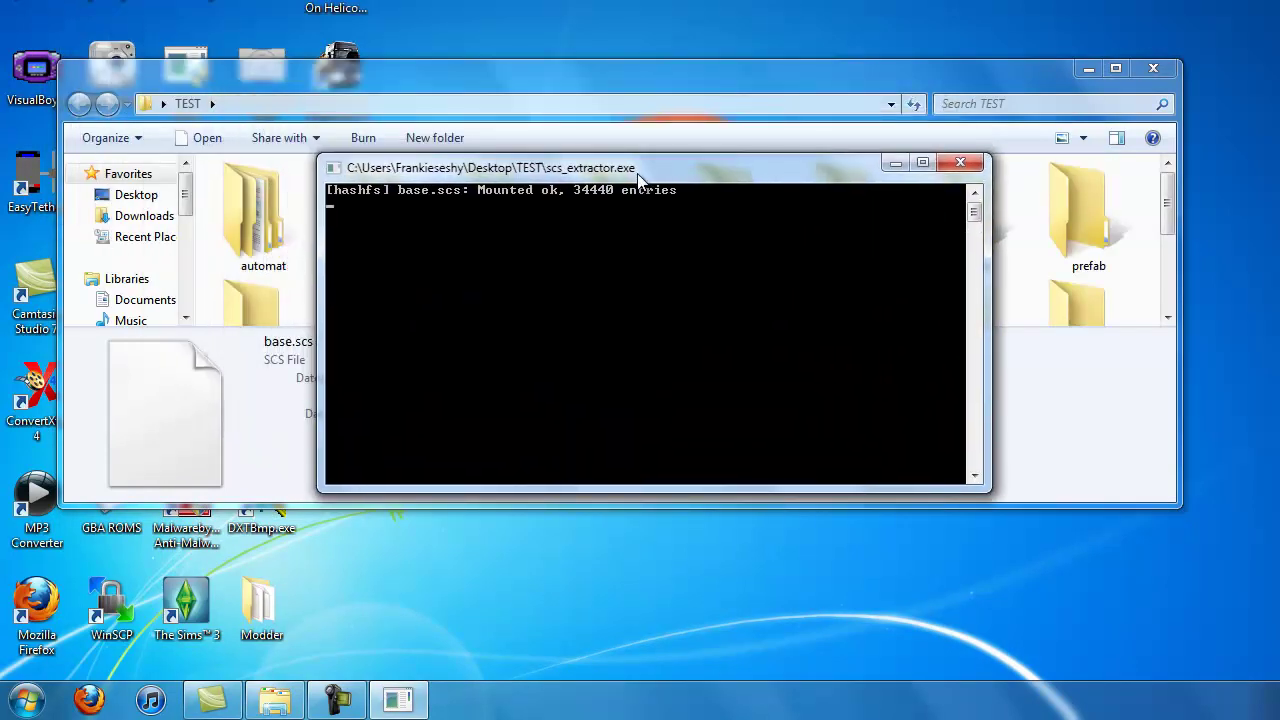
click(897, 163)
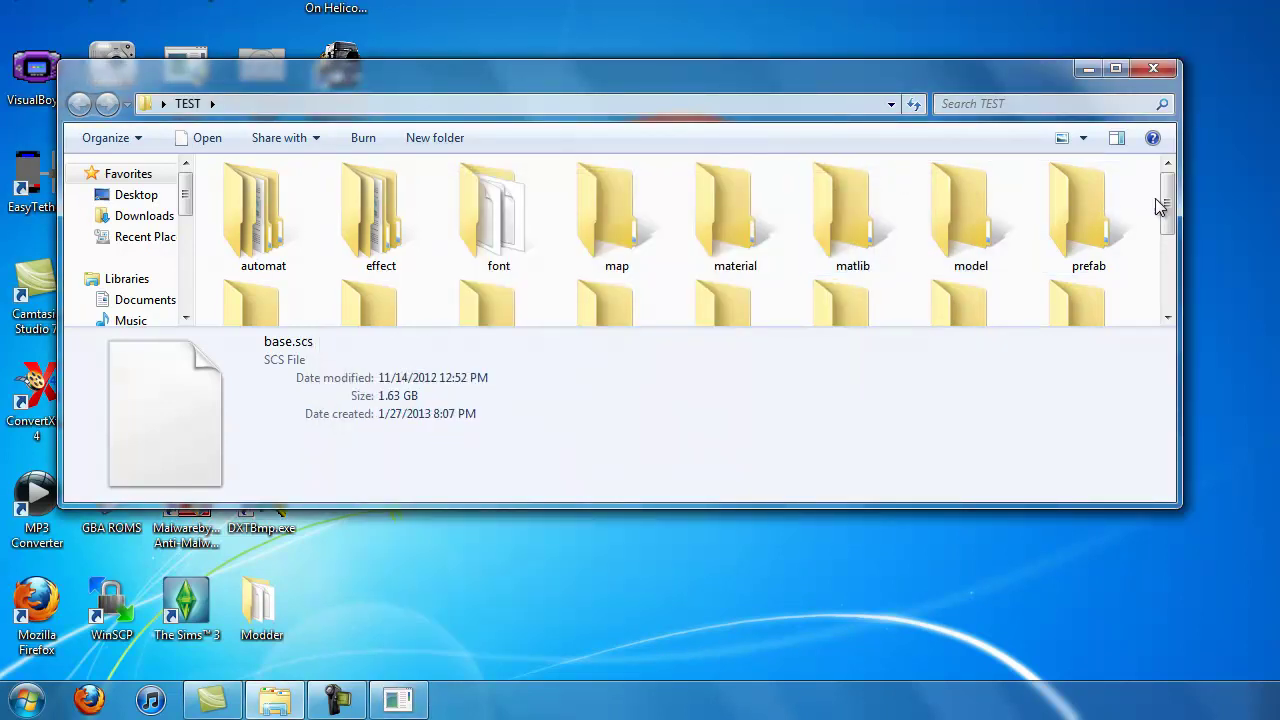
Step: Recheck the extractor console, then browse the extracted folders and the vehicle folder in TEST
mouse_move(1165, 205)
mouse_down()
mouse_move(1171, 275)
mouse_move(1172, 228)
mouse_up()
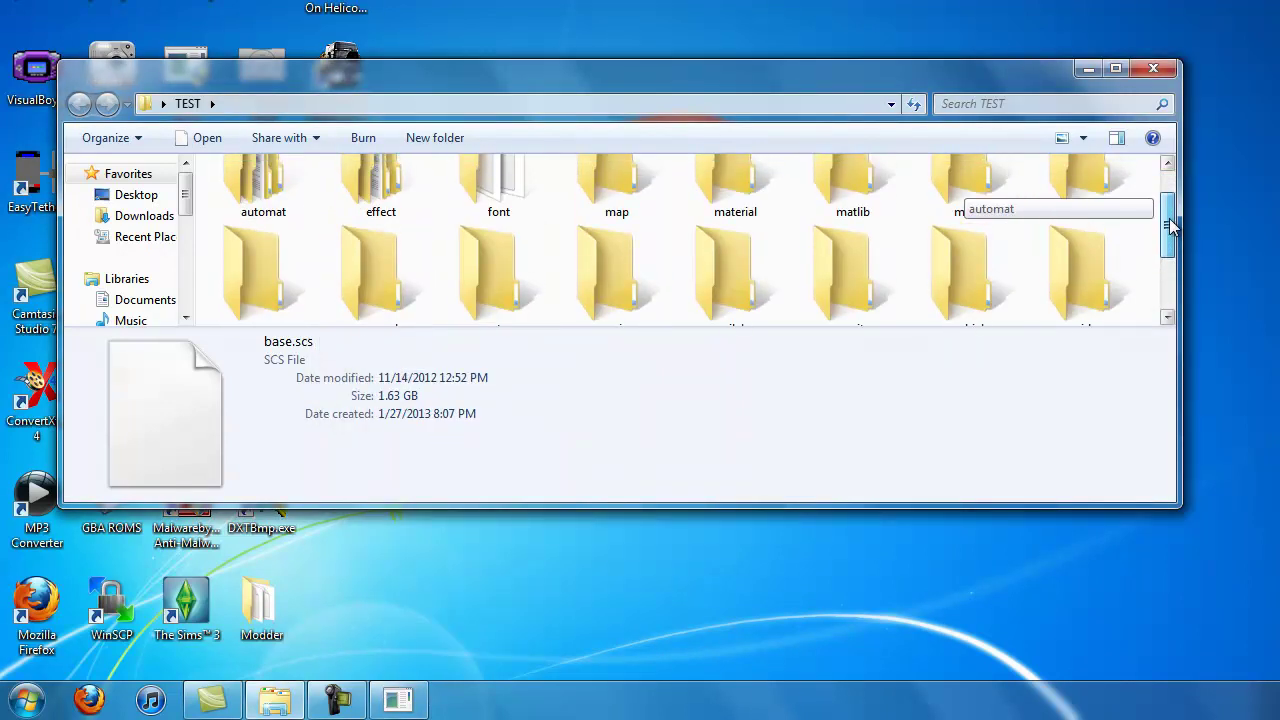
click(400, 698)
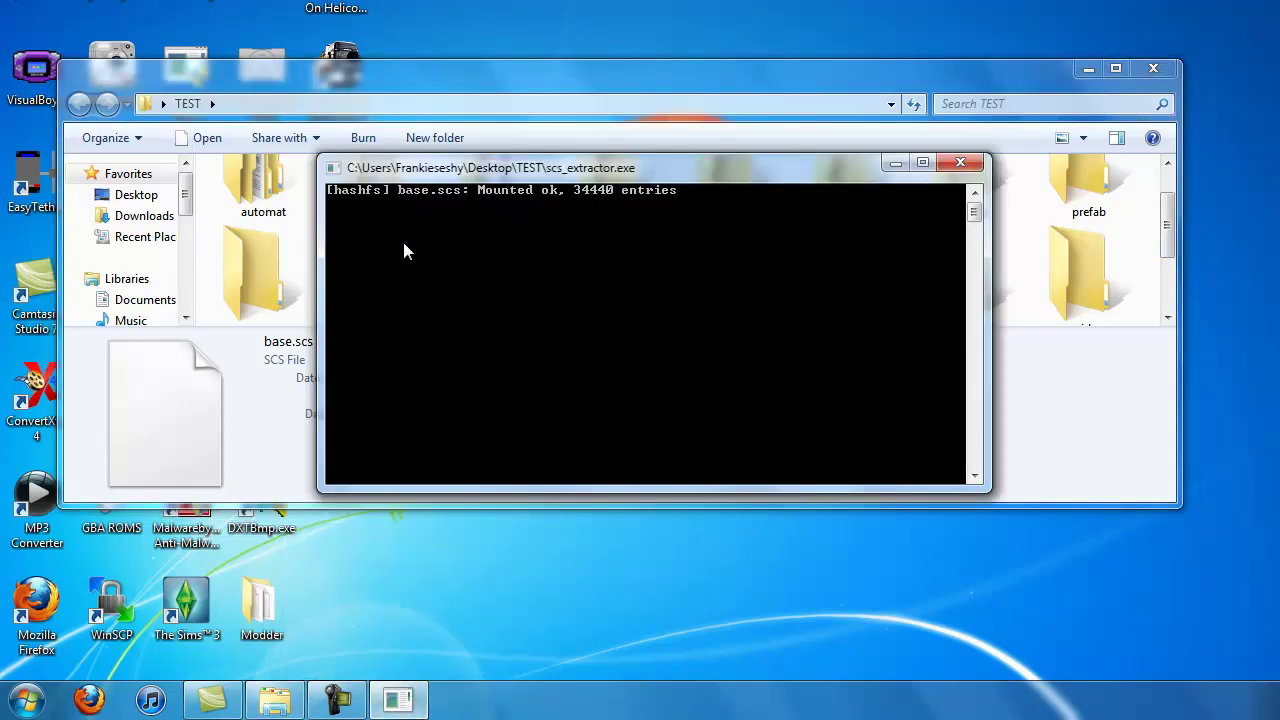
click(893, 163)
scroll(470, 210, down, 4)
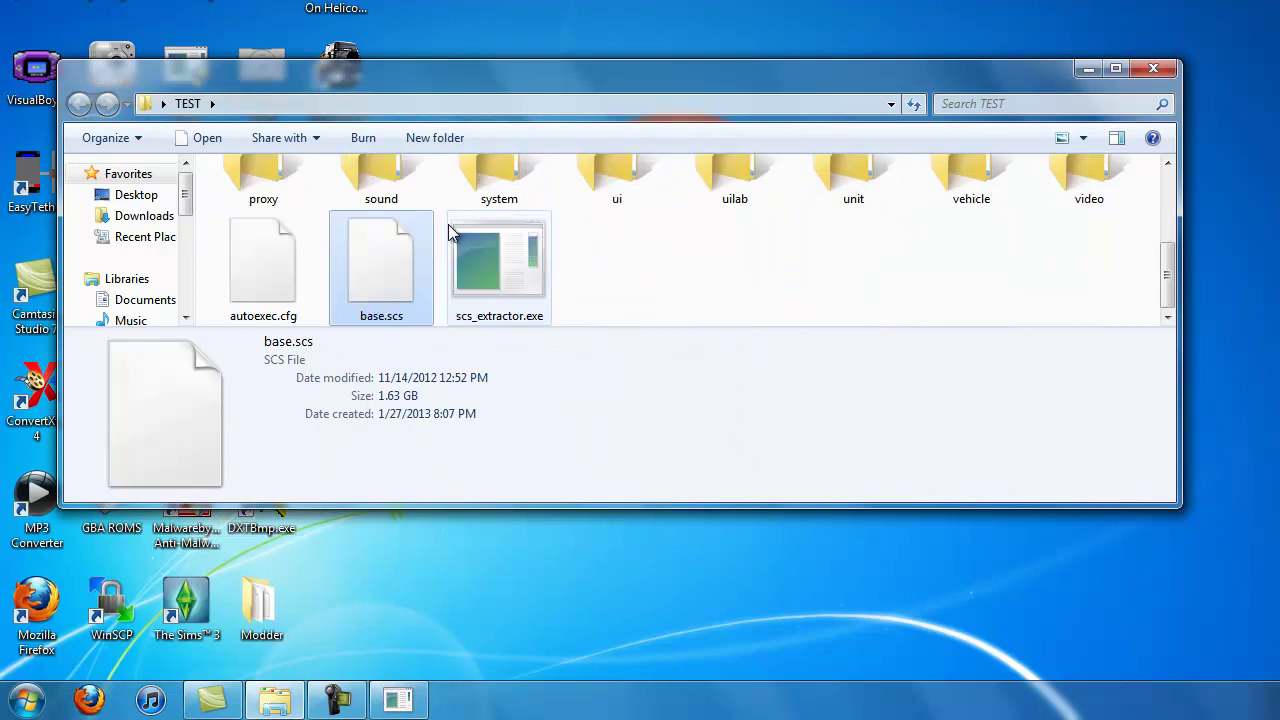
scroll(441, 226, up, 5)
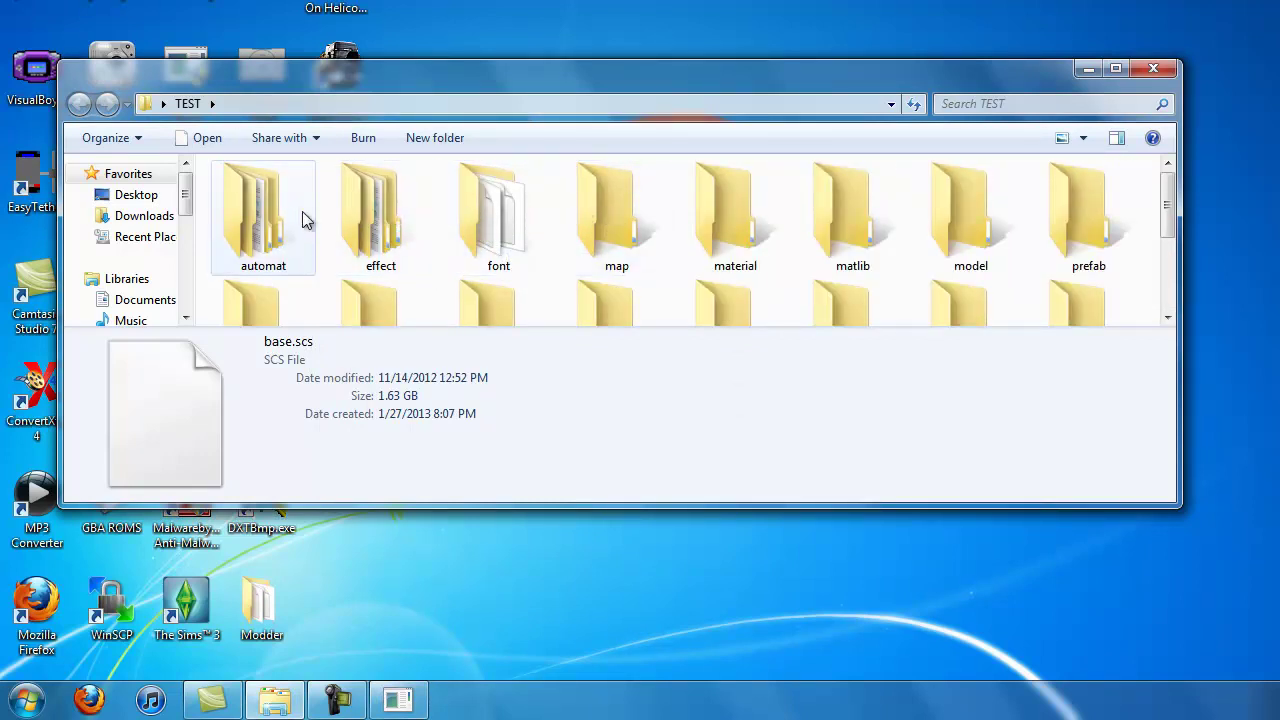
scroll(608, 226, down, 1)
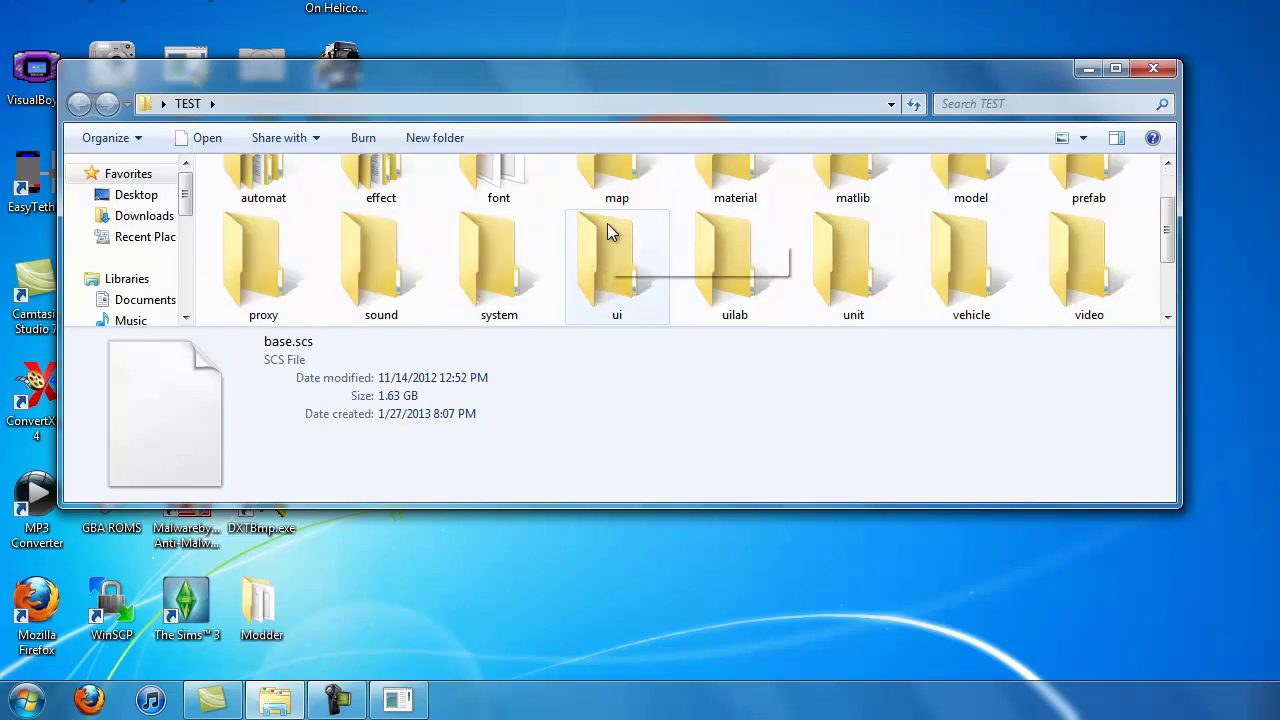
scroll(600, 228, up, 1)
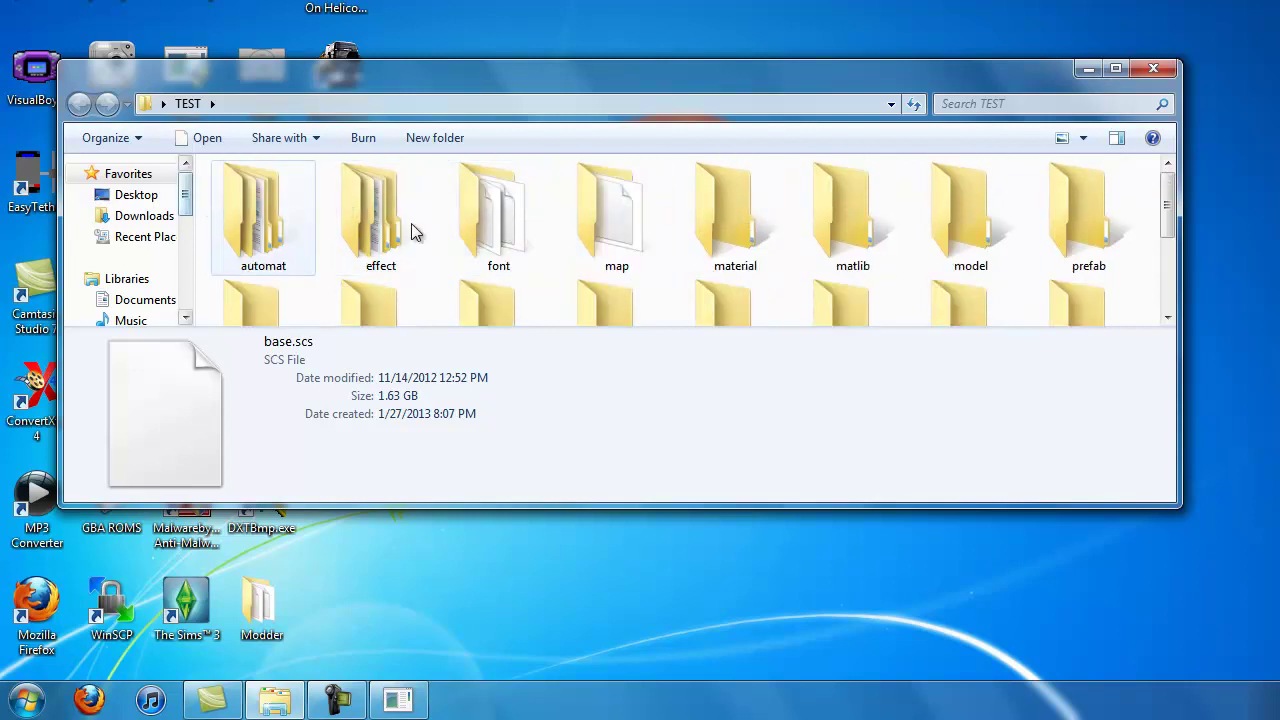
scroll(412, 230, down, 2)
scroll(870, 237, up, 1)
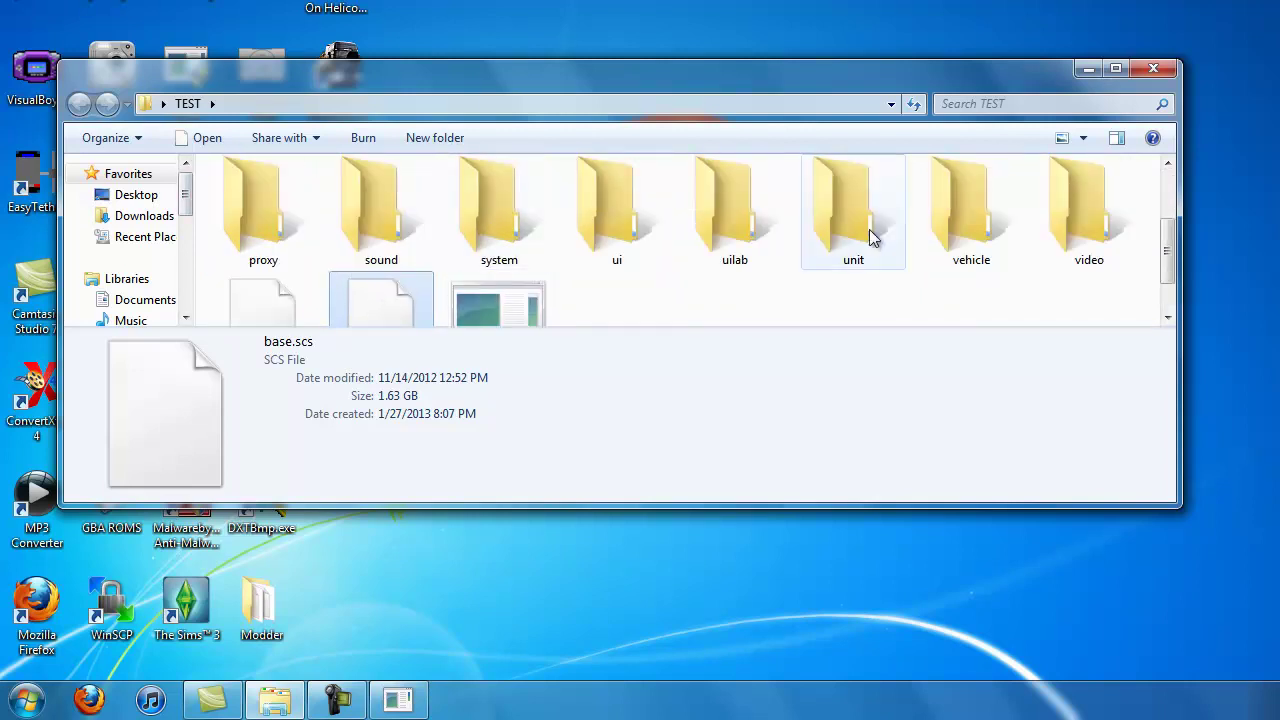
double_click(971, 210)
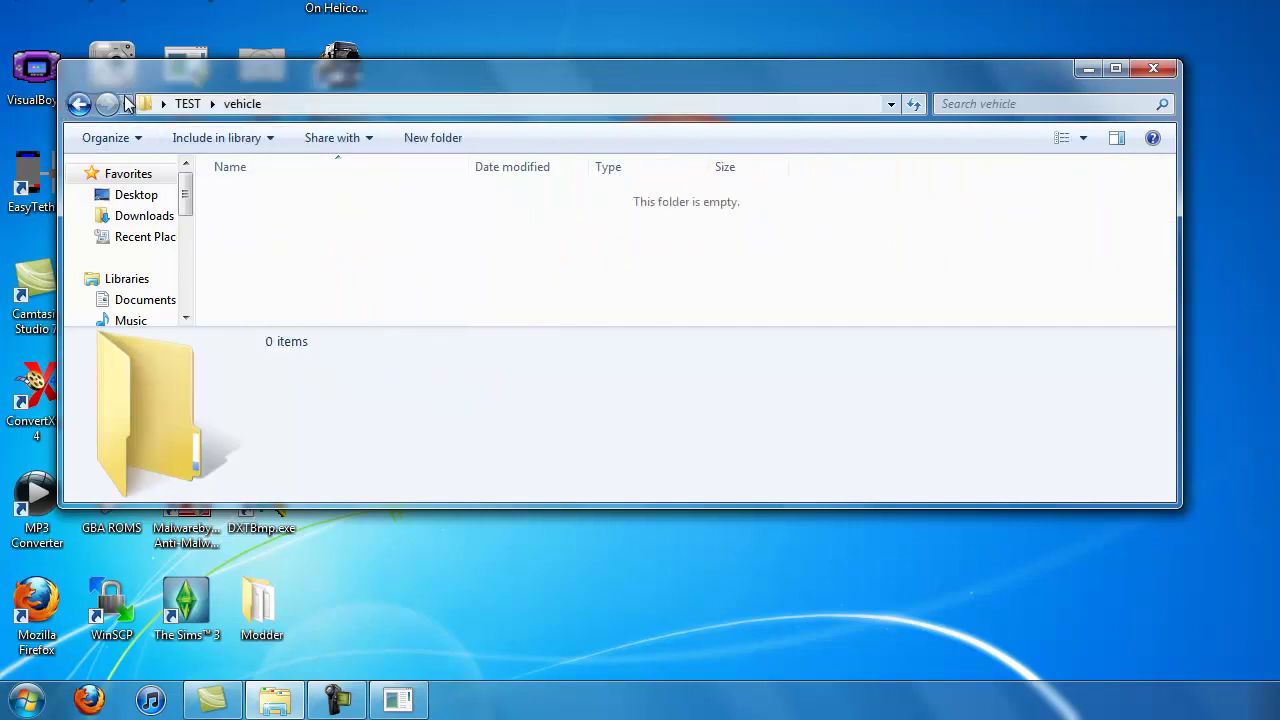
click(77, 104)
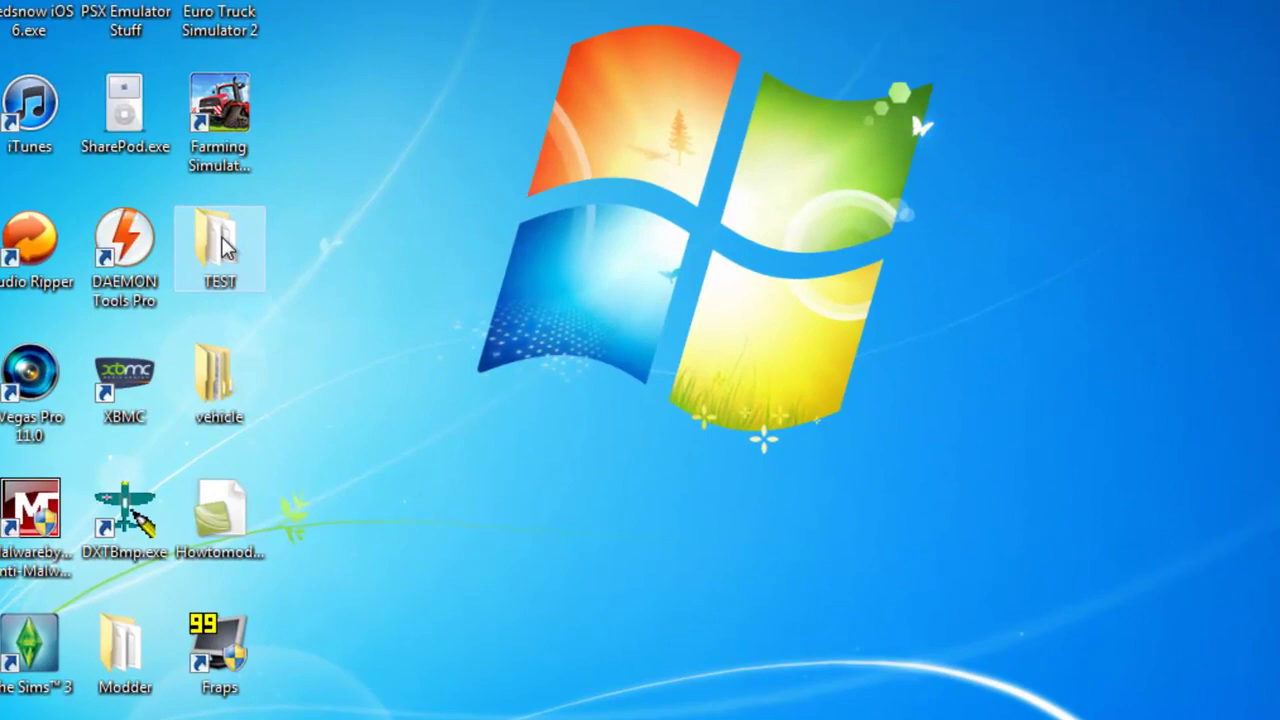
Step: Open TEST > vehicle > driver and look through its contents
double_click(225, 248)
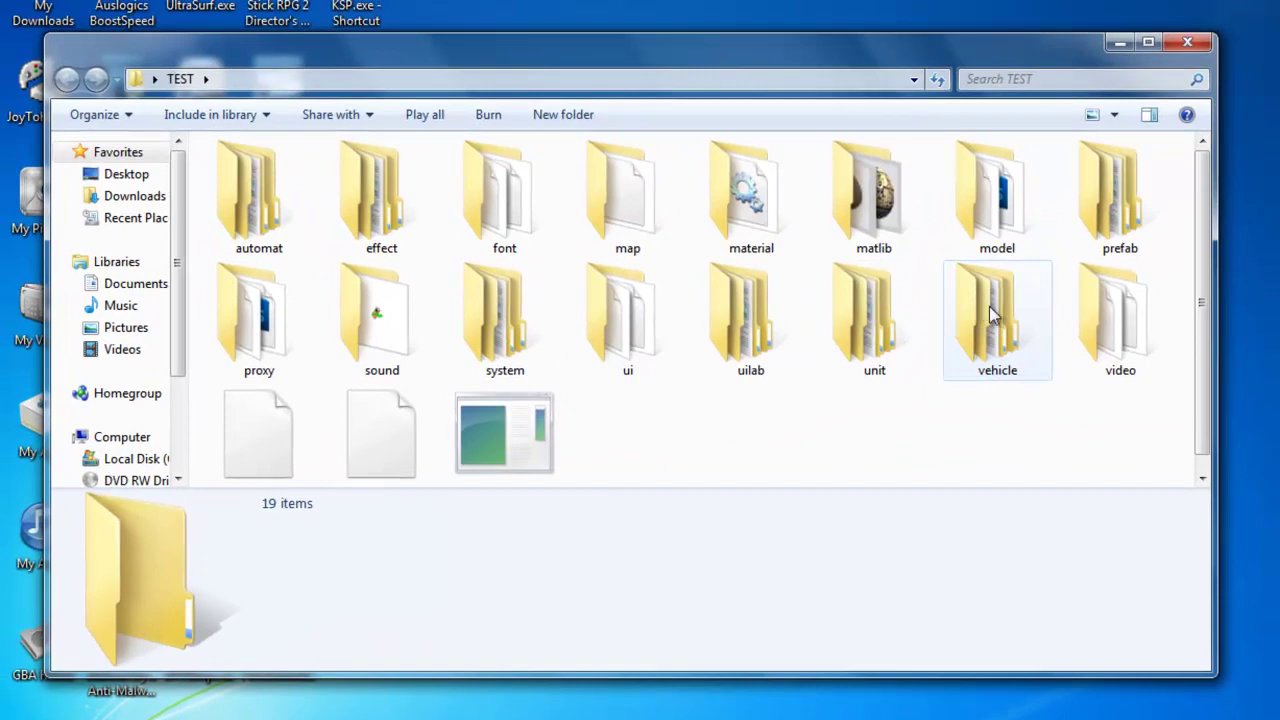
double_click(990, 315)
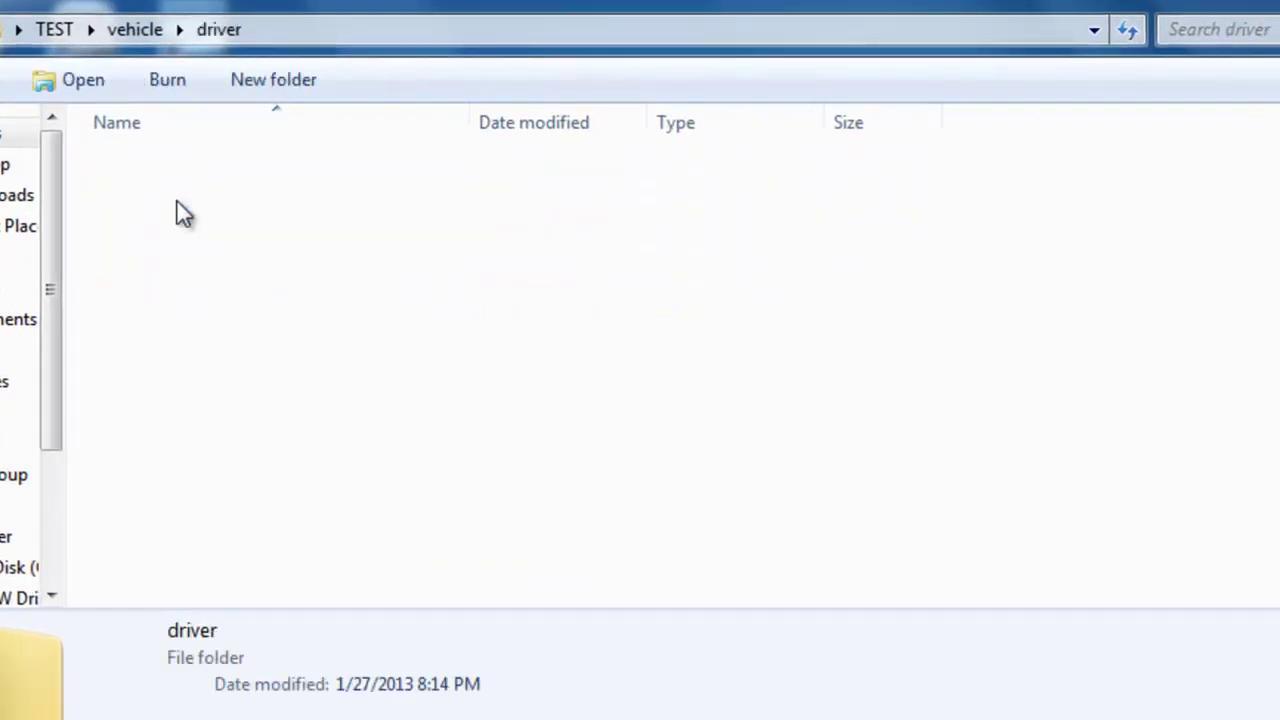
double_click(183, 204)
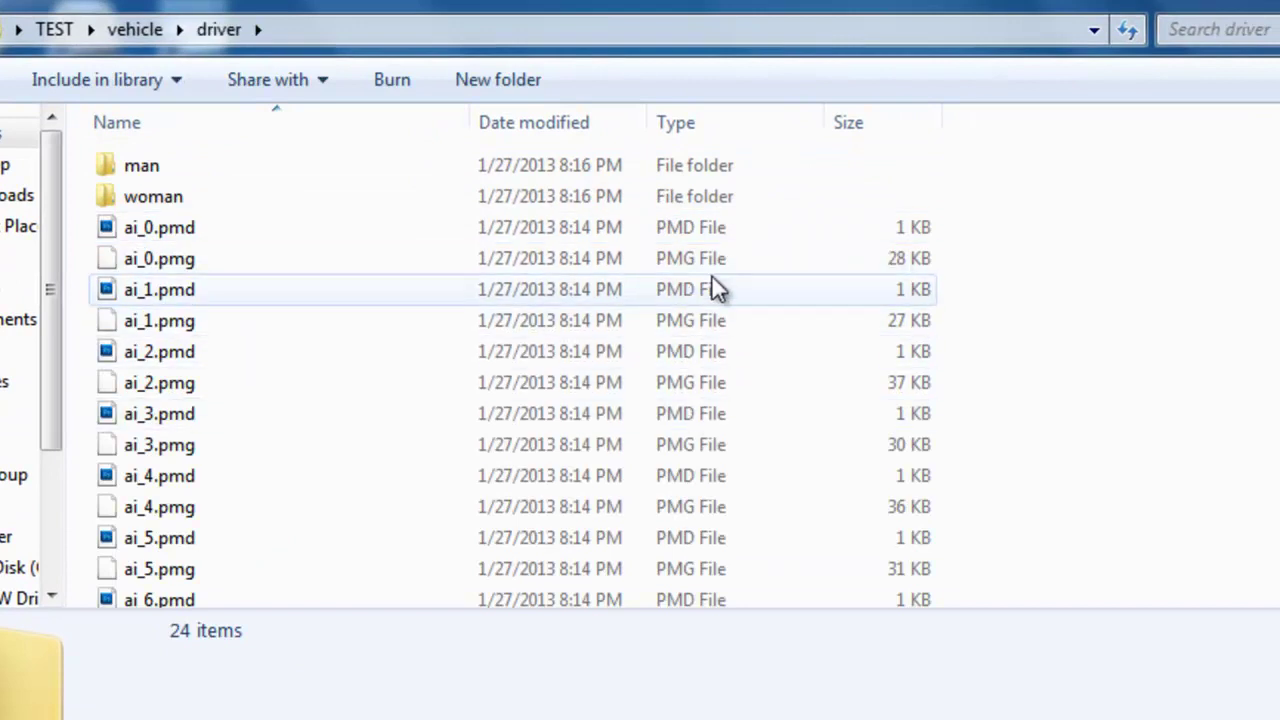
scroll(714, 286, down, 3)
scroll(640, 405, up, 3)
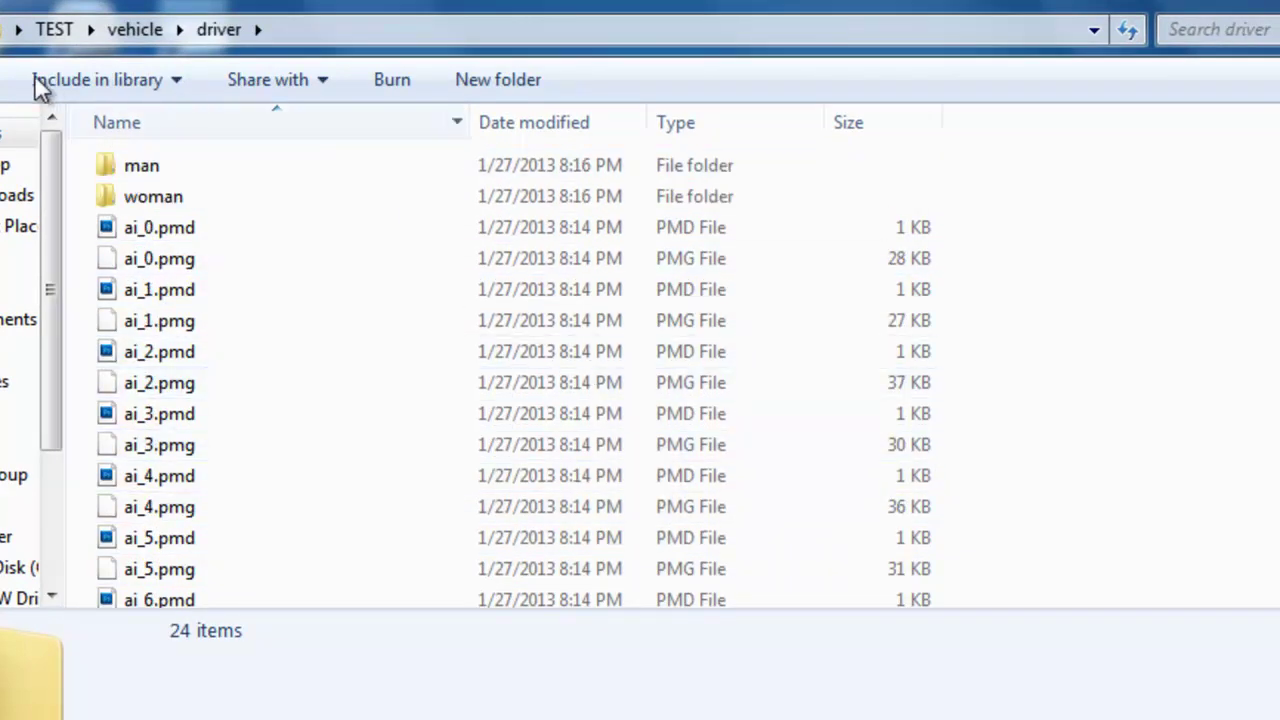
key(BackSpace)
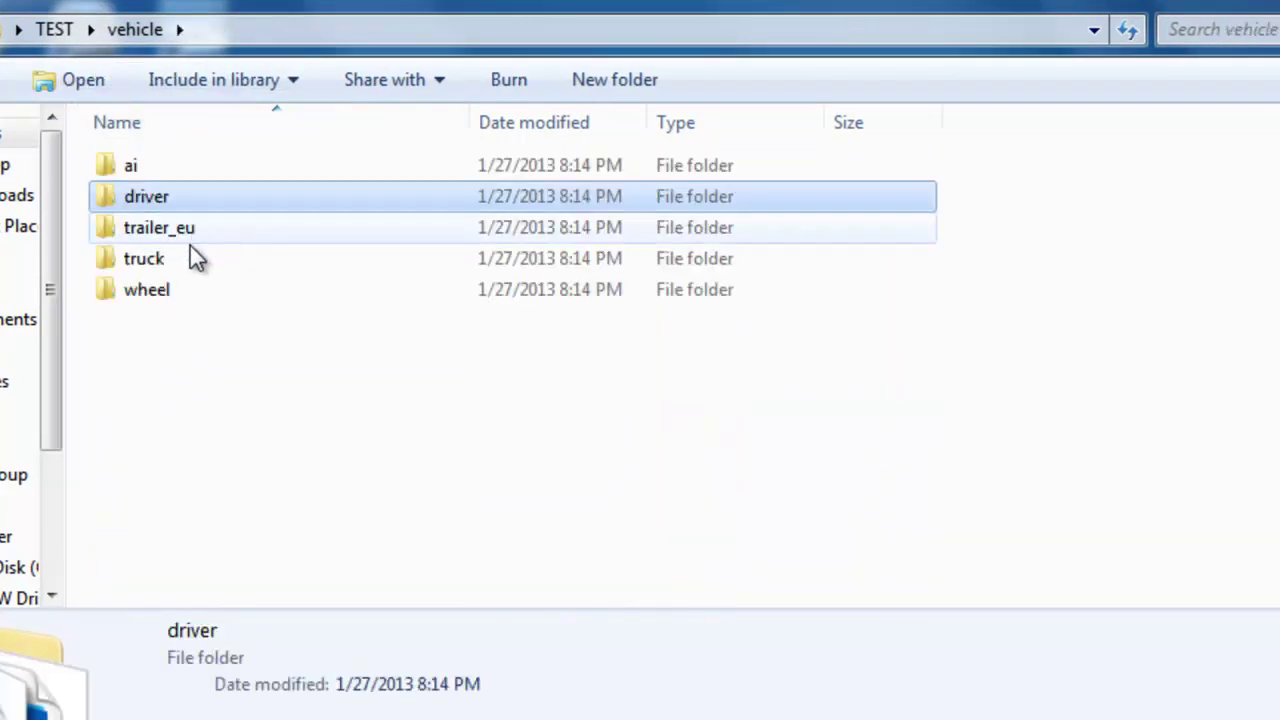
Step: Look into vehicle > truck > man_tgx, return to TEST, and close the window
double_click(181, 257)
double_click(255, 240)
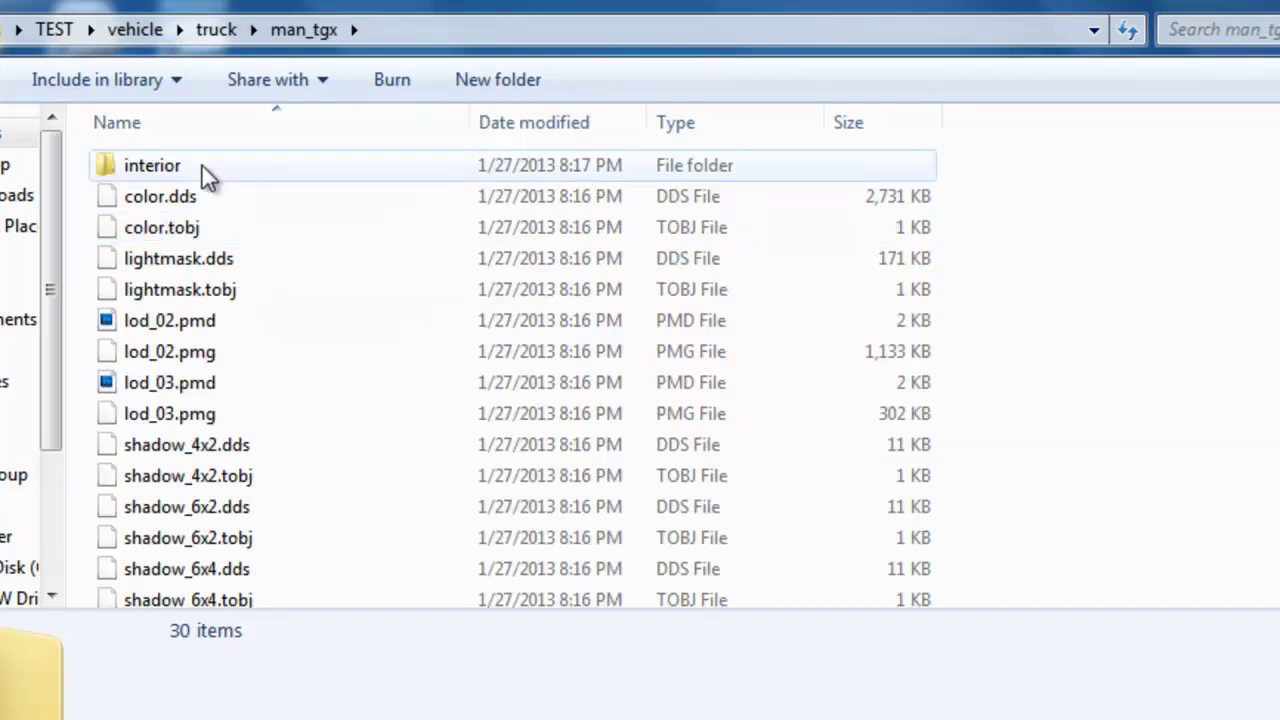
key(BackSpace)
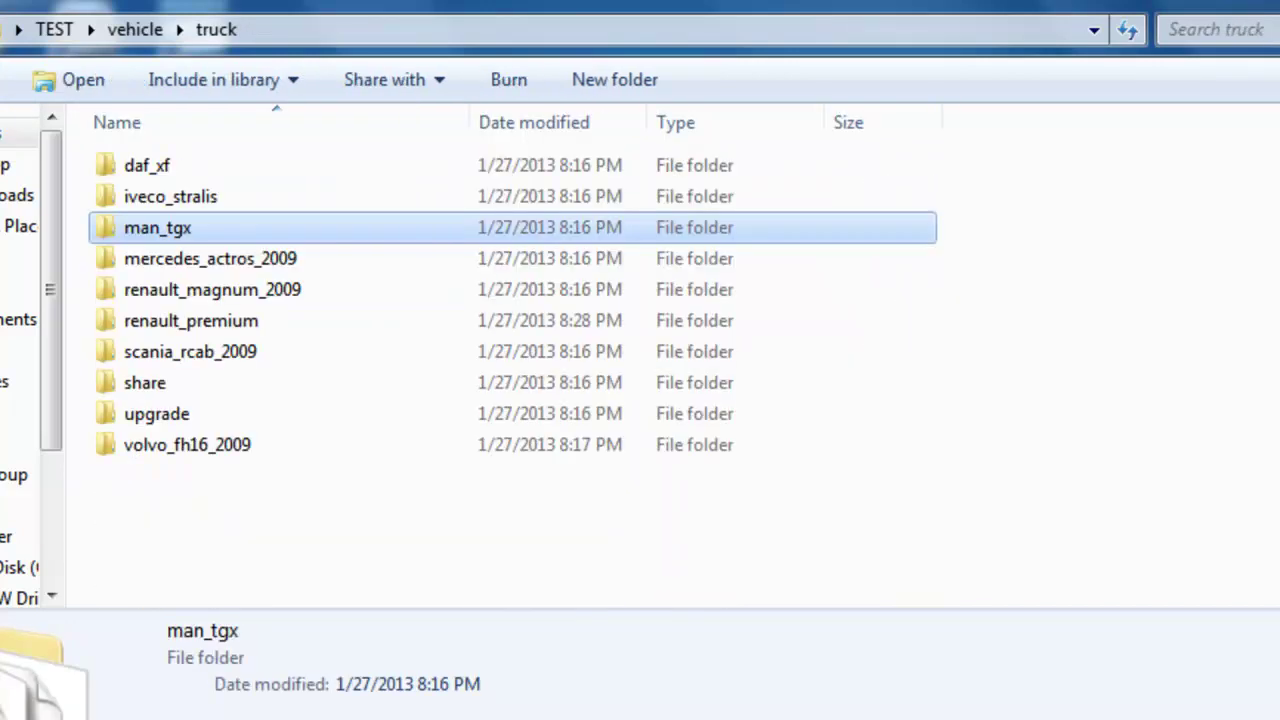
key(BackSpace)
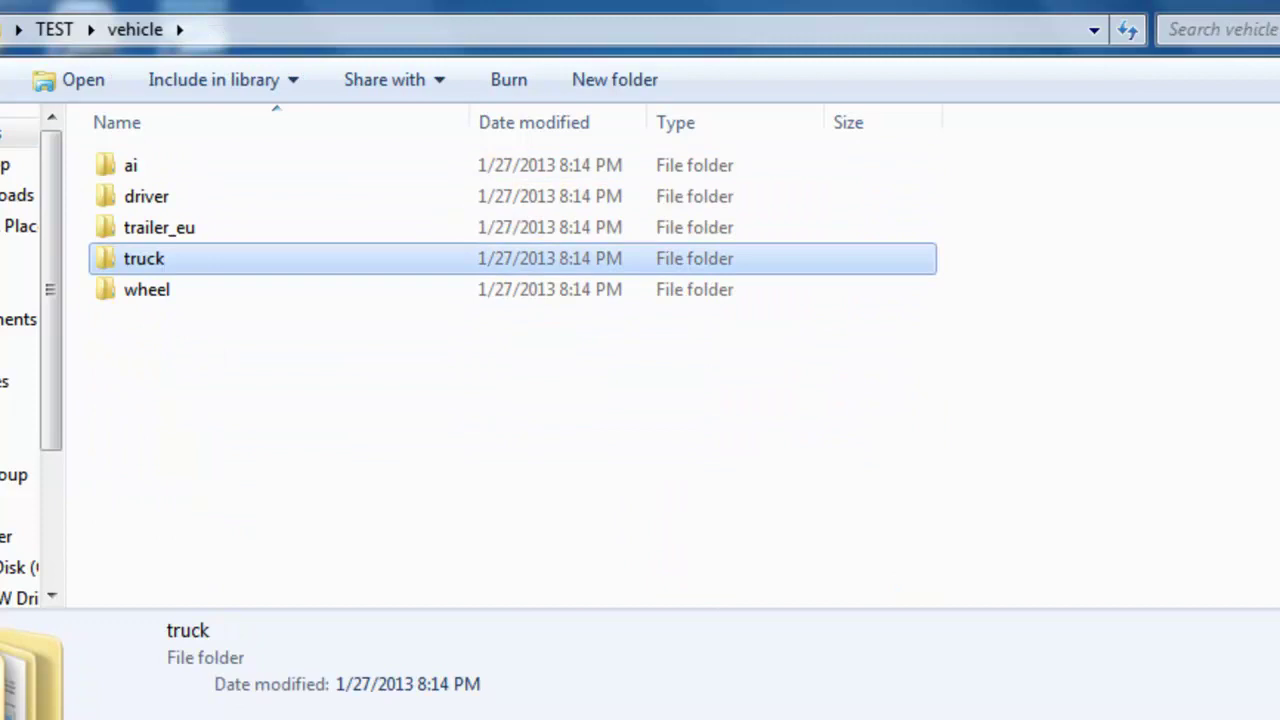
key(BackSpace)
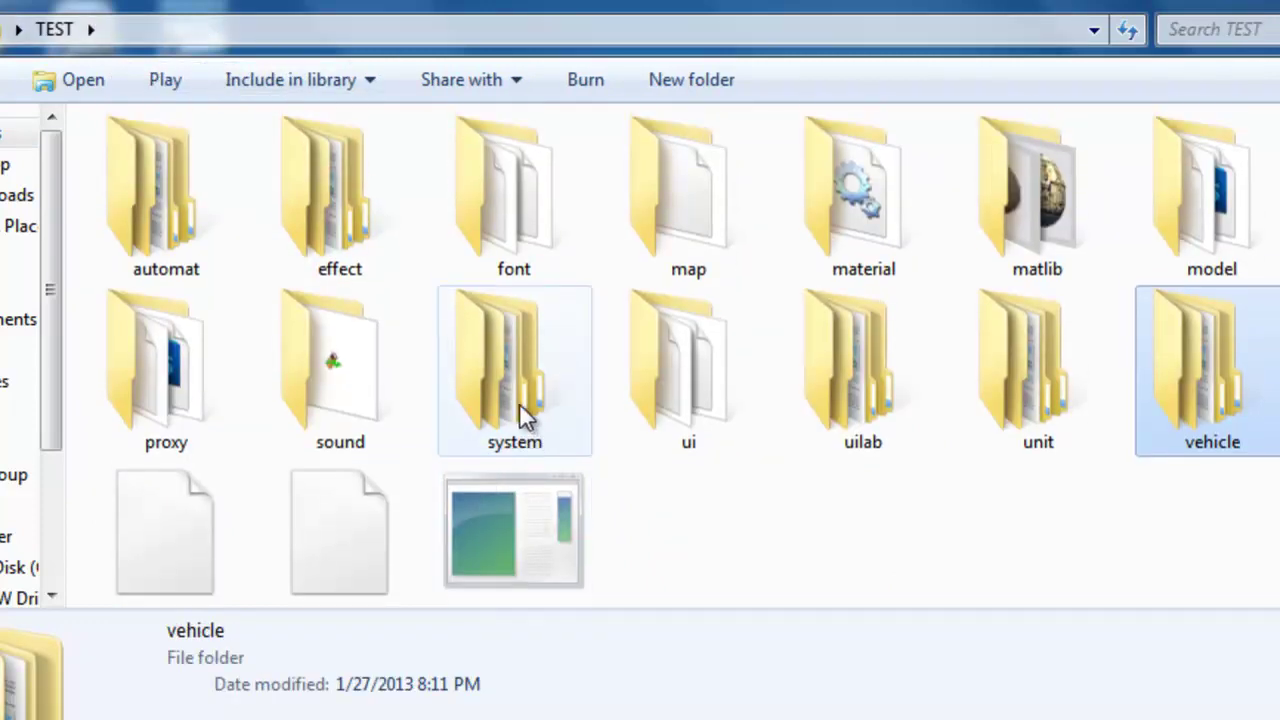
mouse_move(519, 405)
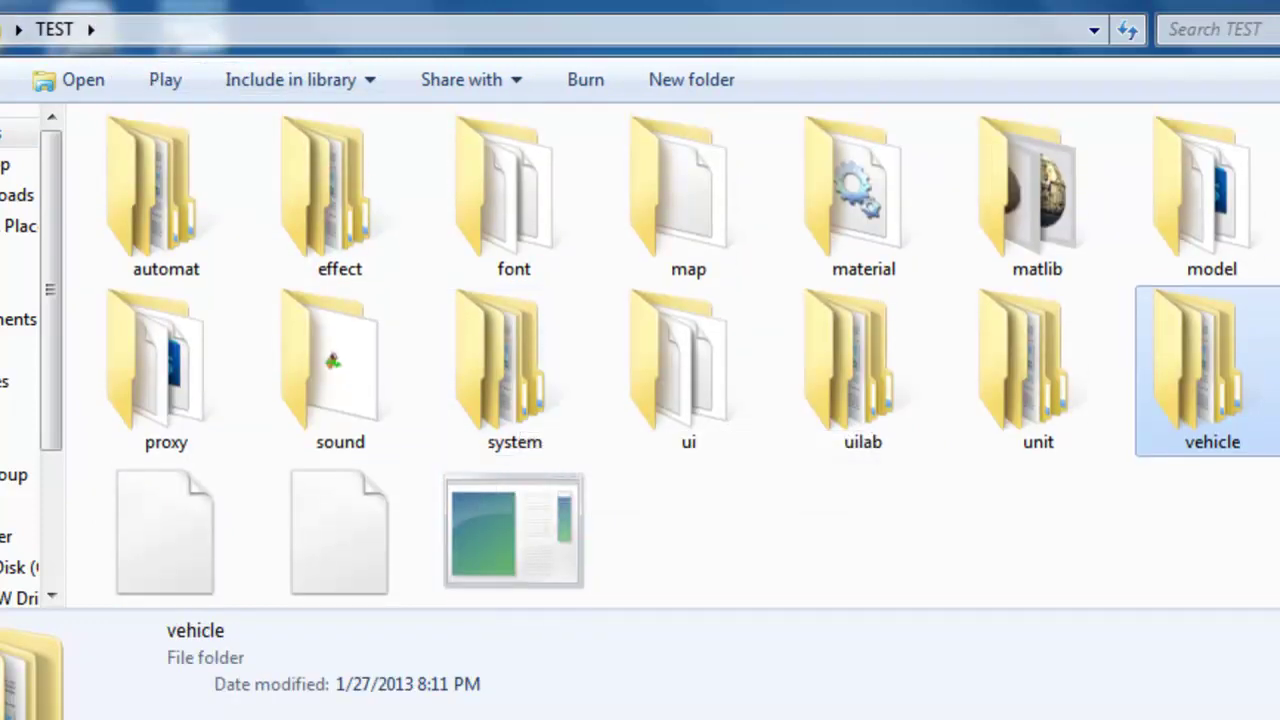
key(alt+F4)
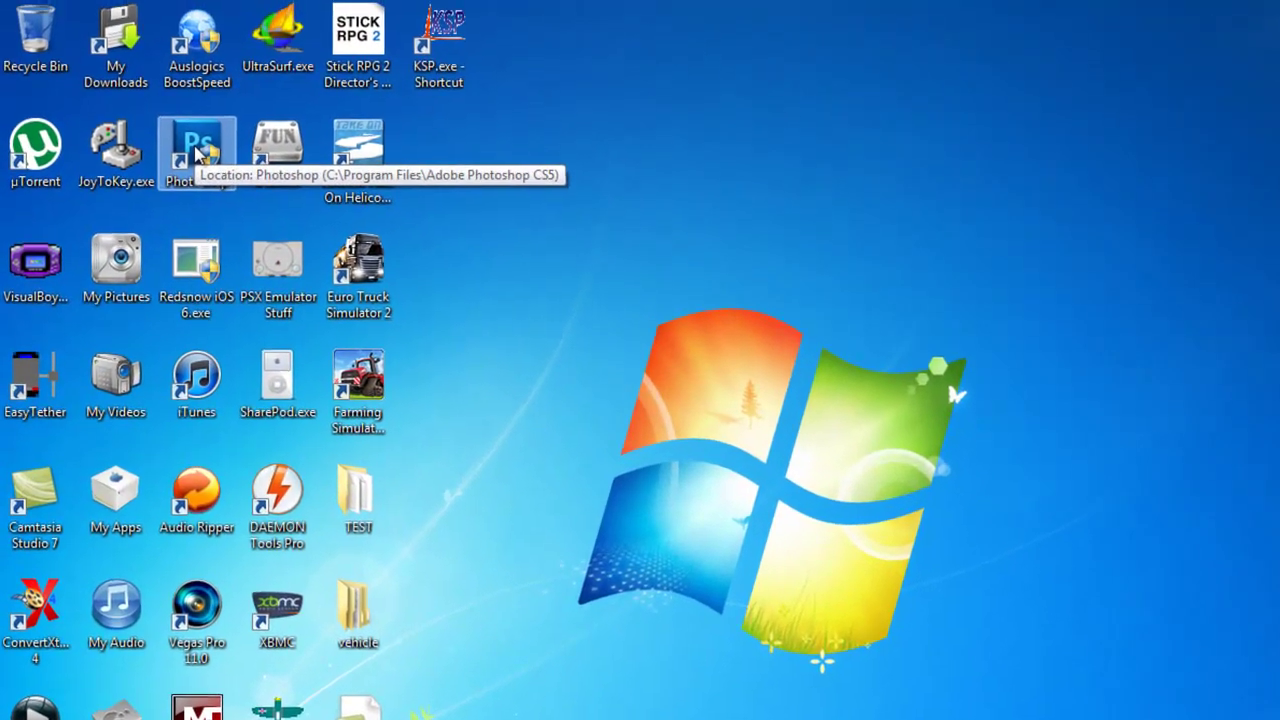
Step: Launch Photoshop CS5 from its desktop shortcut
double_click(197, 152)
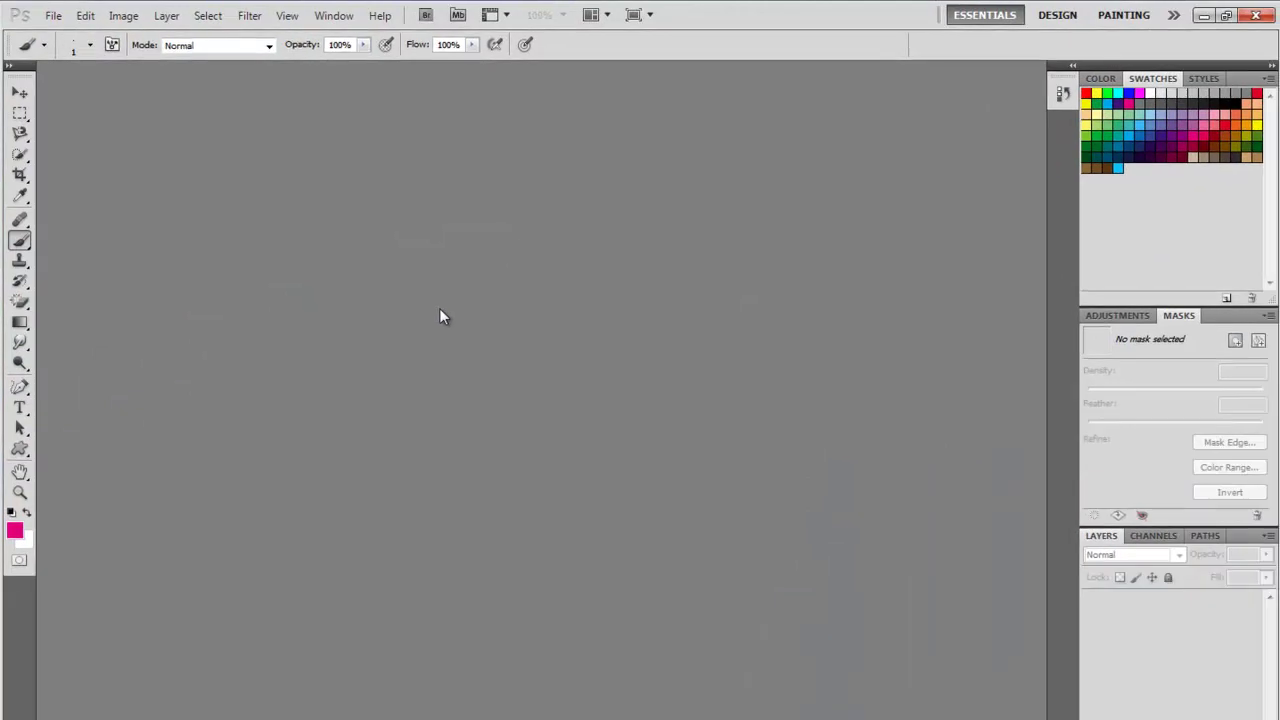
Step: Bring up the Open dialog and navigate up to the TEST folder
click(57, 14)
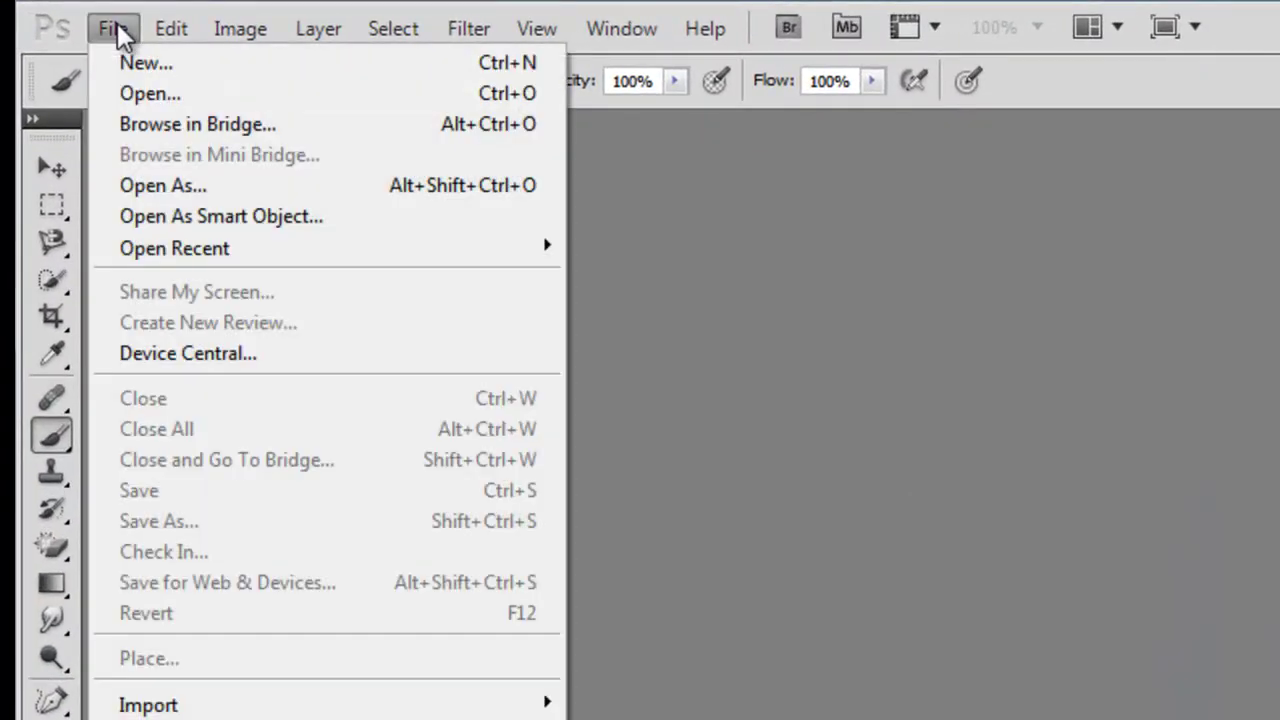
click(140, 93)
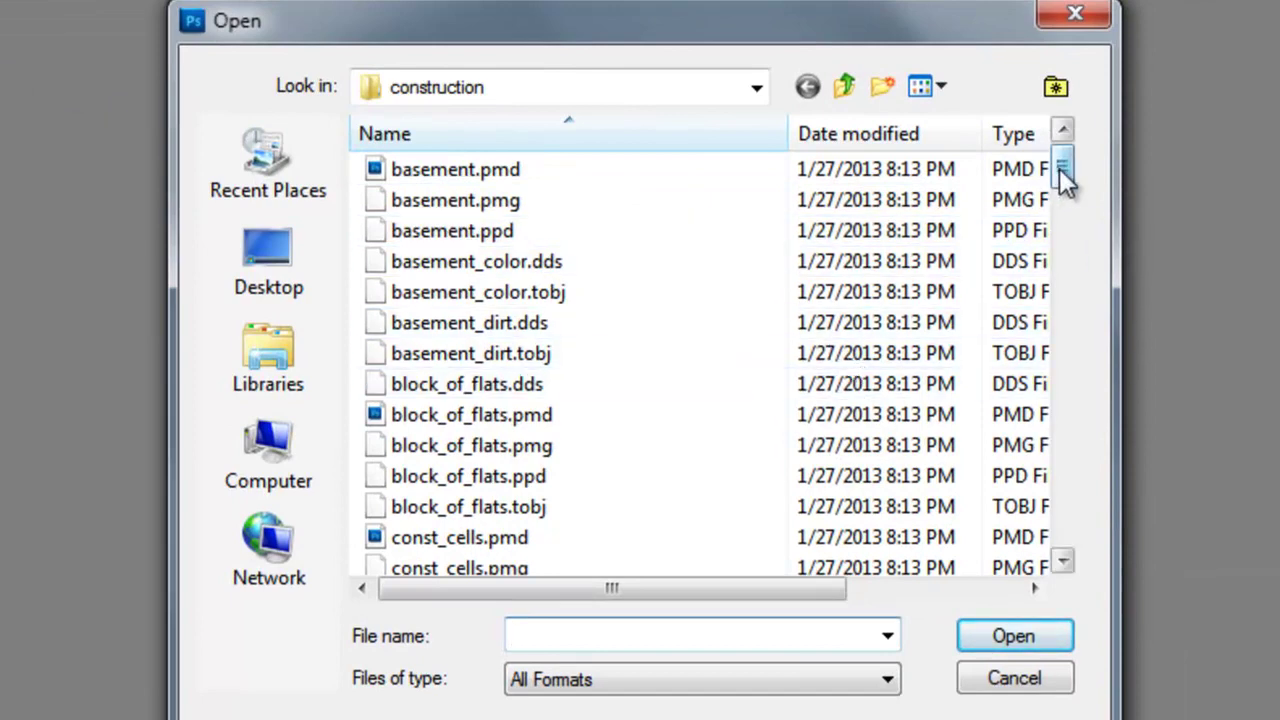
drag(1063, 178, 1063, 228)
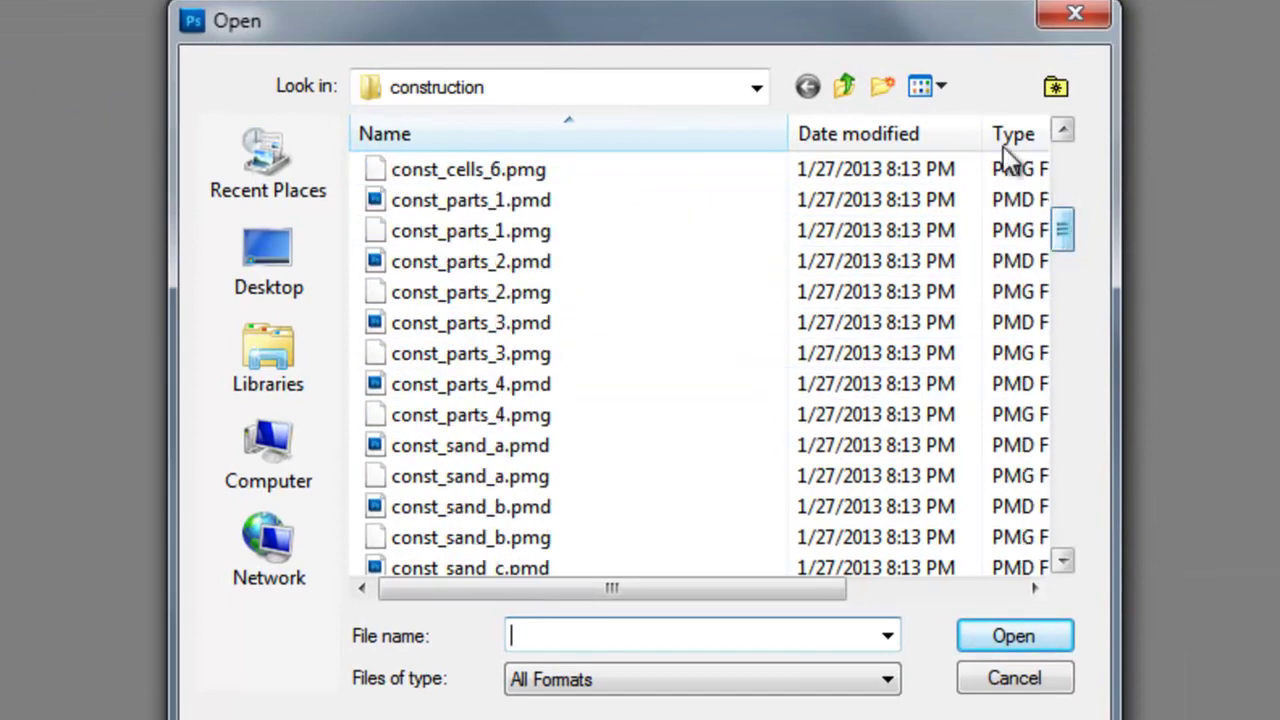
click(845, 87)
click(845, 87)
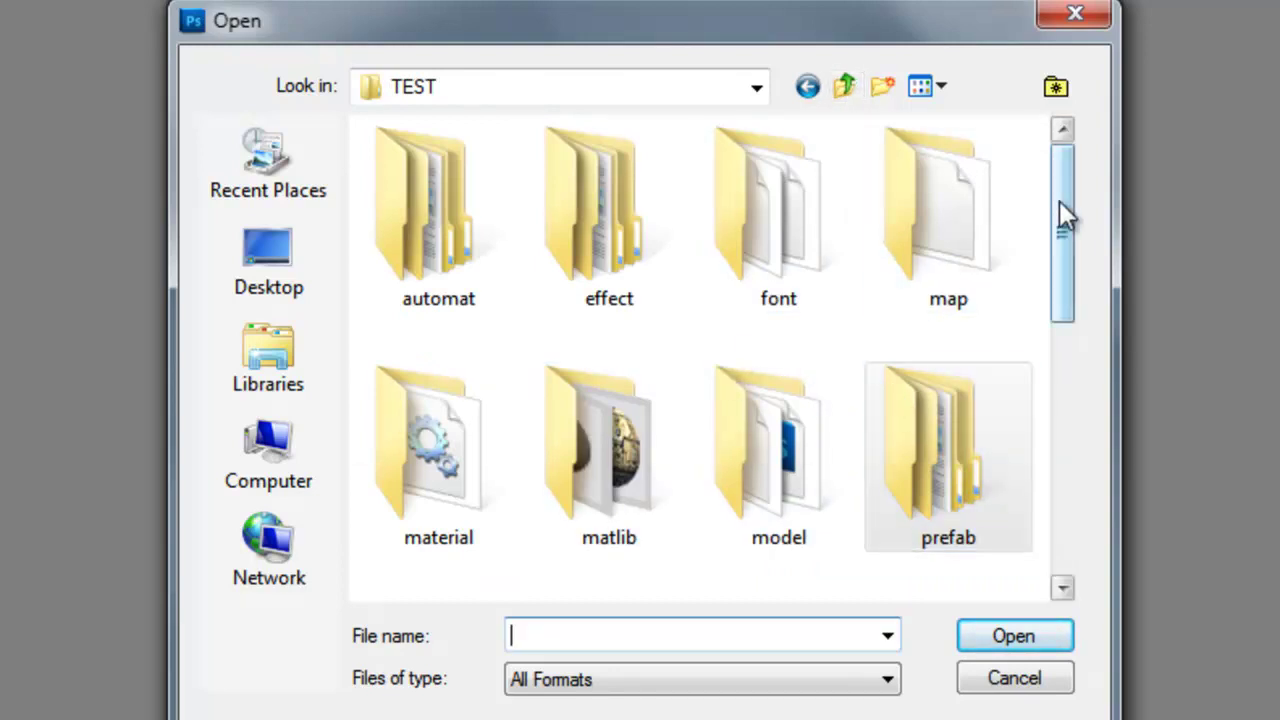
scroll(1060, 210, down, 1)
drag(1063, 224, 1067, 395)
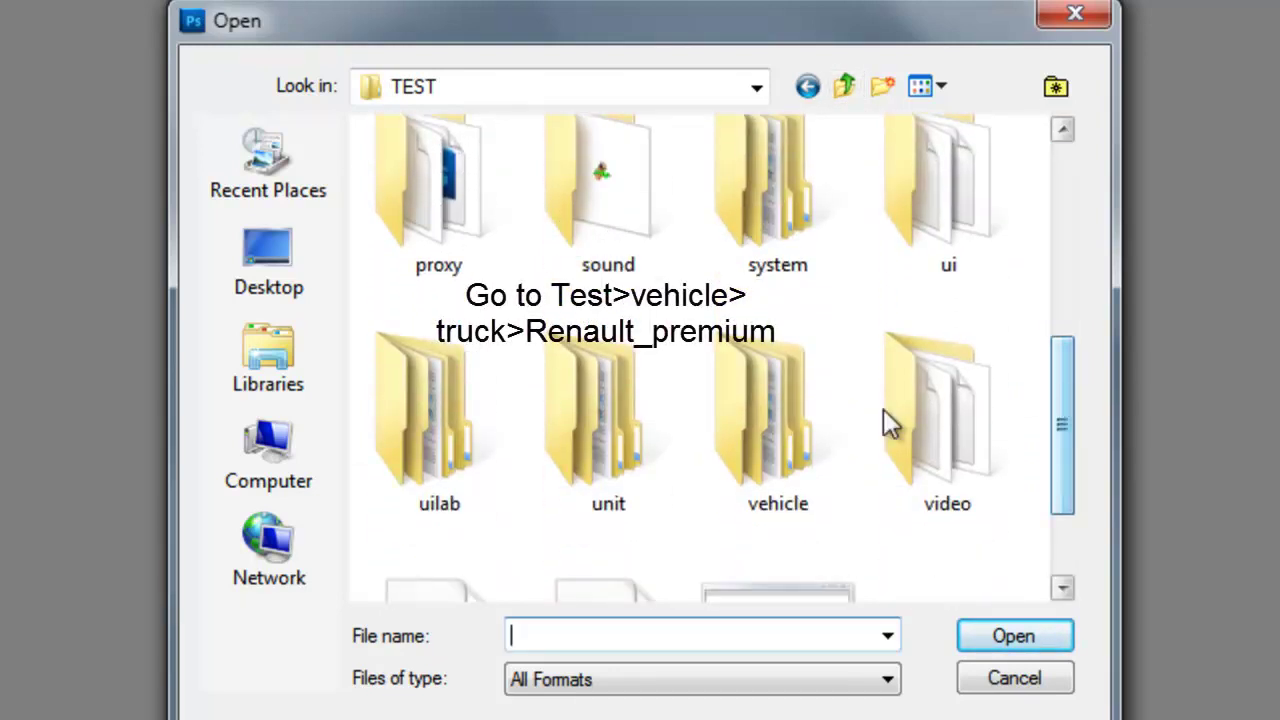
Step: Open color.dds from vehicle > truck > renault_premium
double_click(743, 411)
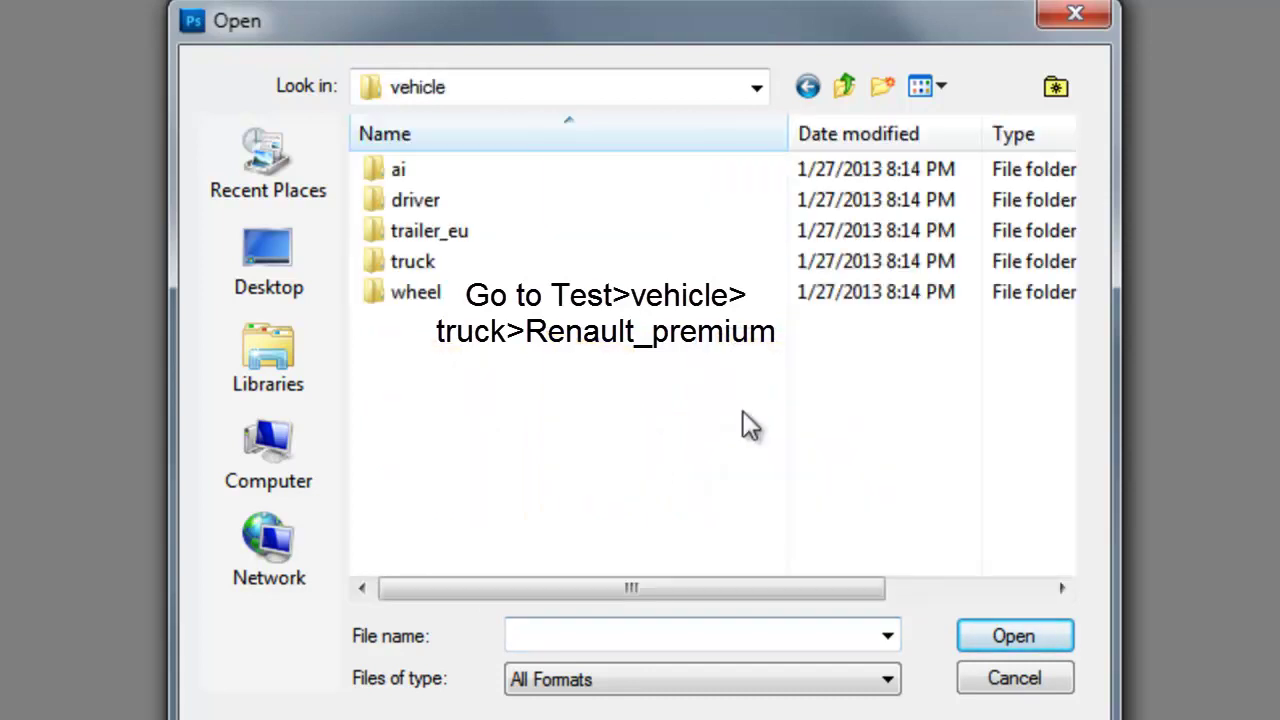
double_click(444, 264)
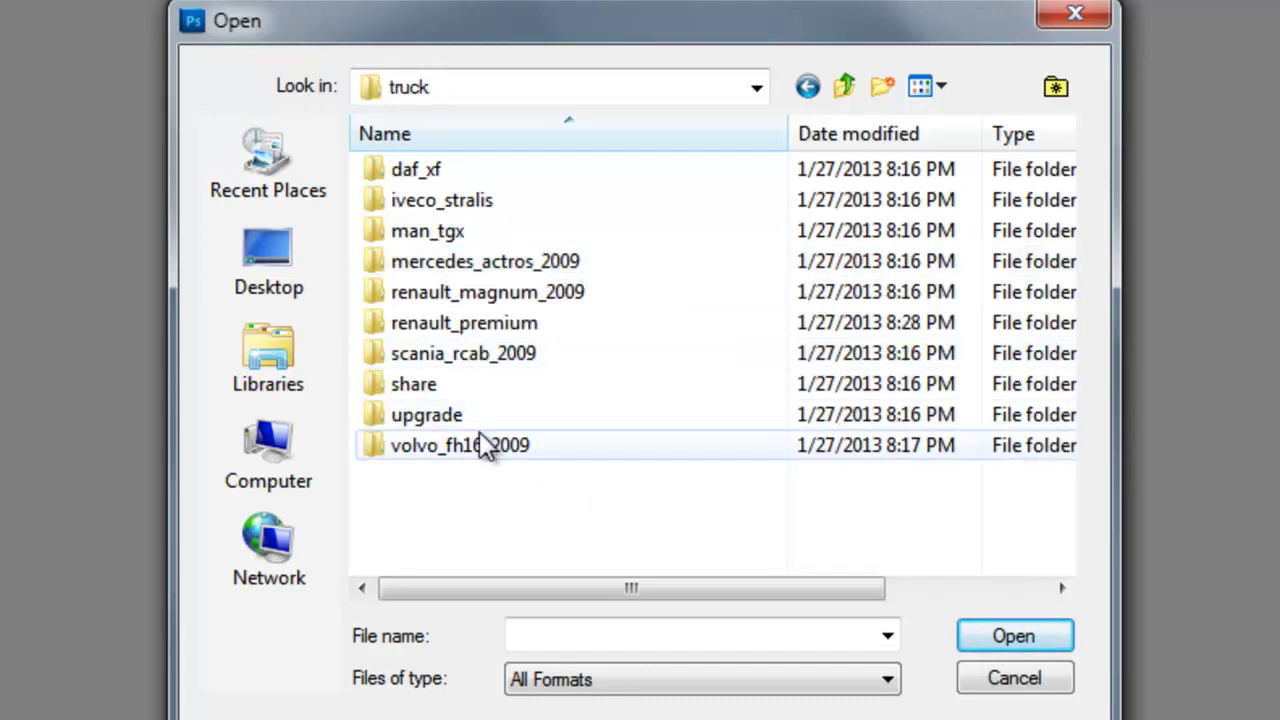
double_click(451, 333)
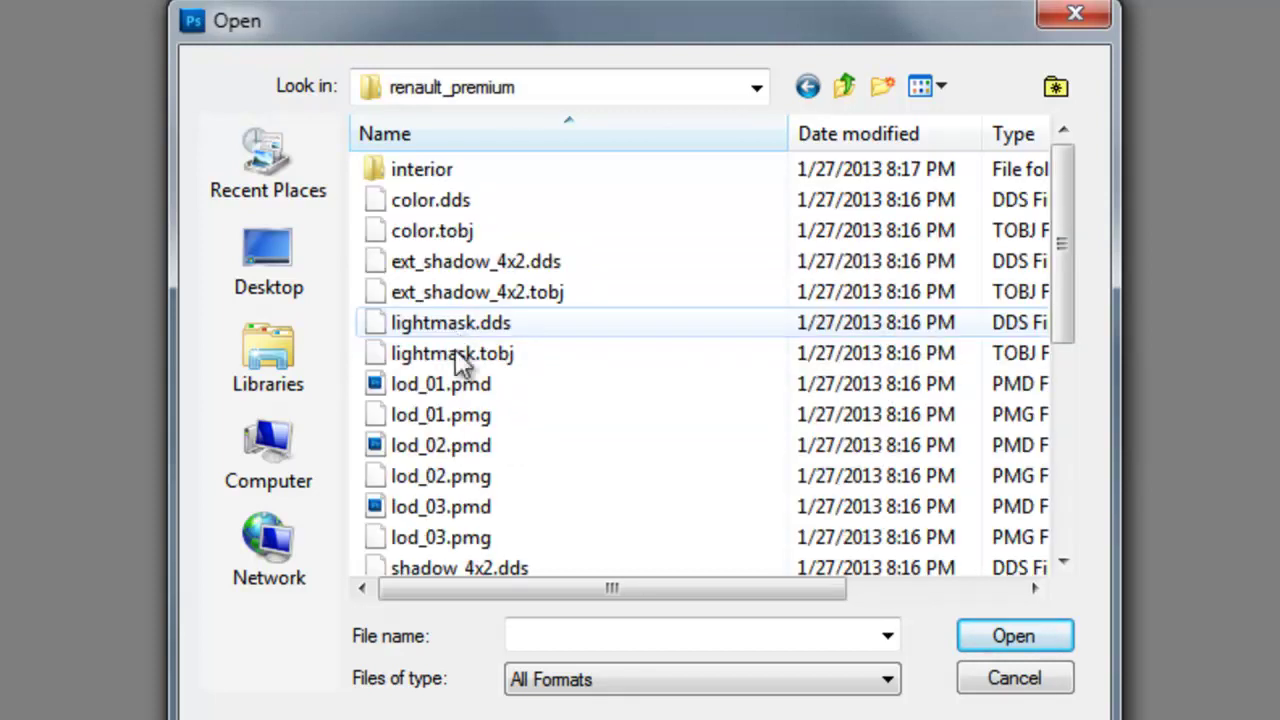
double_click(462, 205)
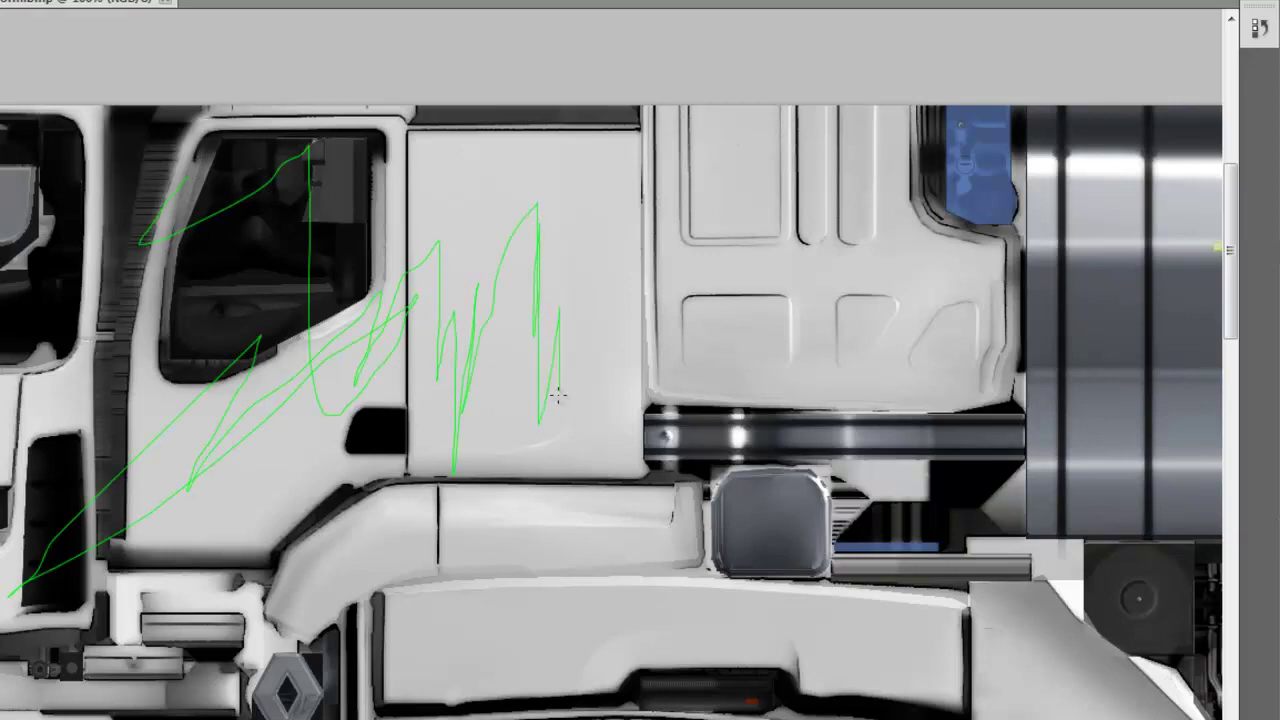
Step: Paint a green stroke across the cab door and a pink stroke down the door panel
mouse_move(570, 322)
mouse_down()
mouse_move(447, 330)
mouse_move(540, 422)
mouse_up()
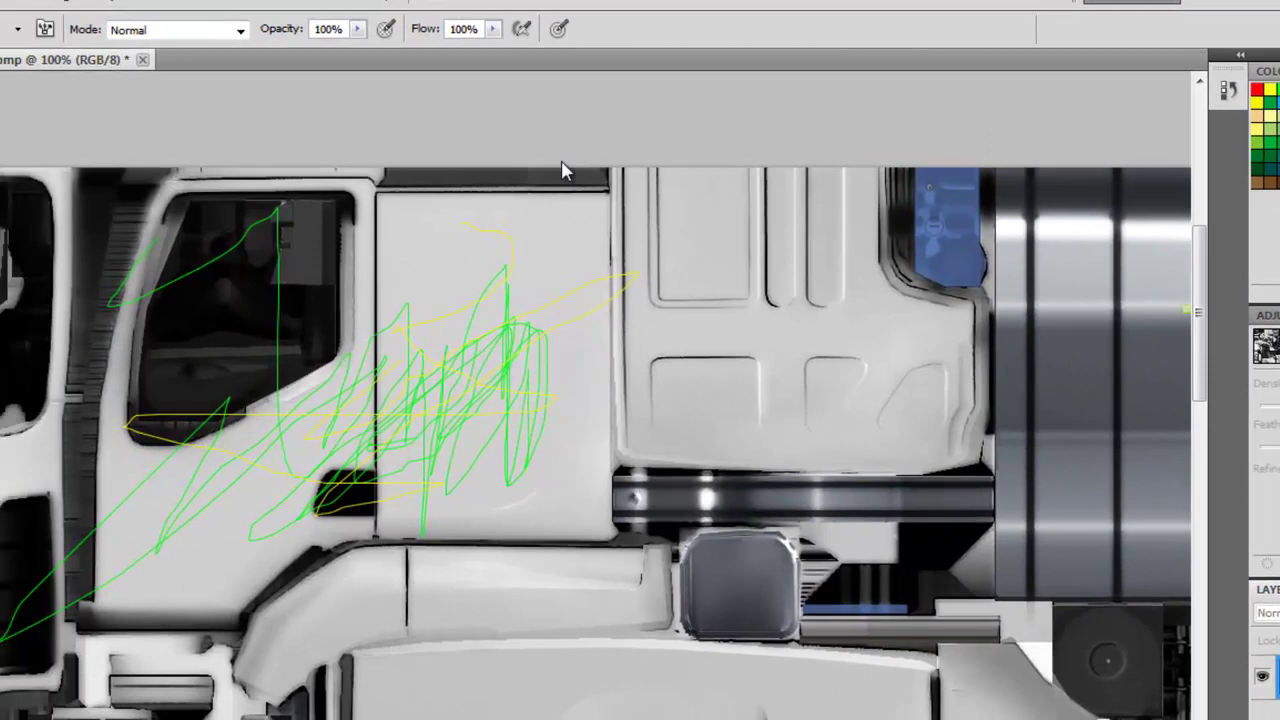
drag(562, 172, 488, 404)
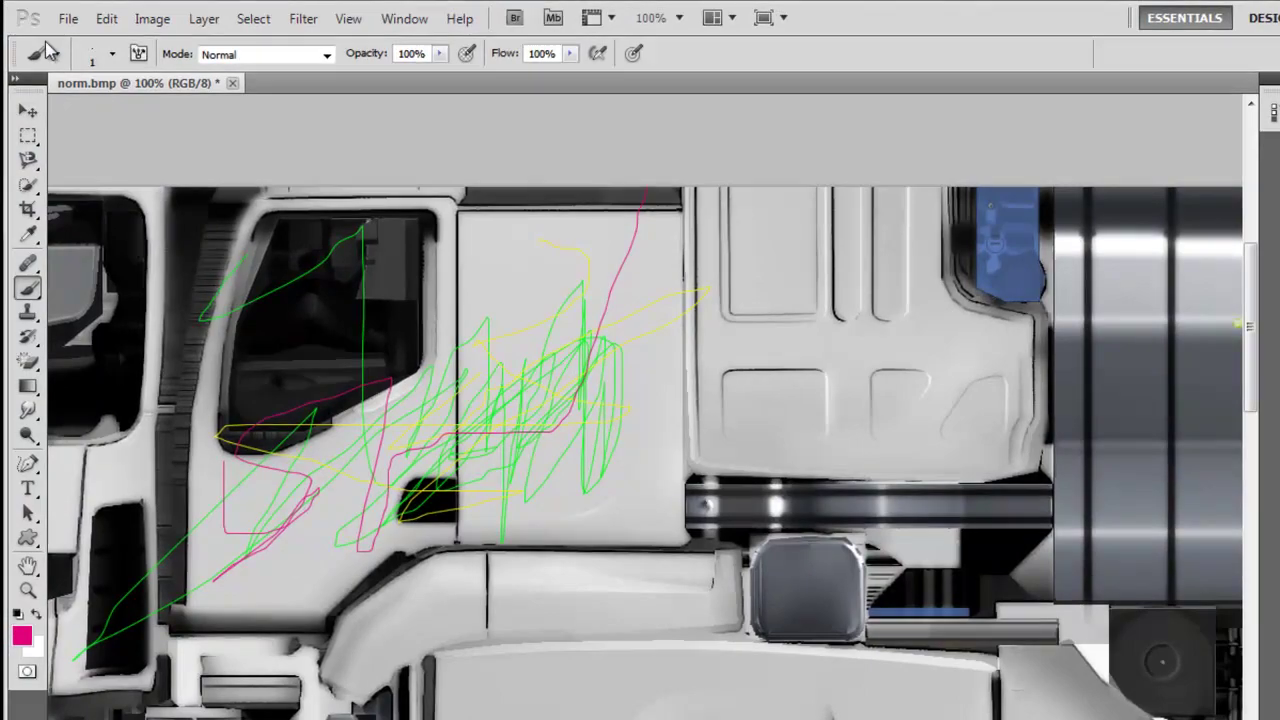
Step: In Save As, choose the D3D/DDS format and the Desktop location
click(72, 21)
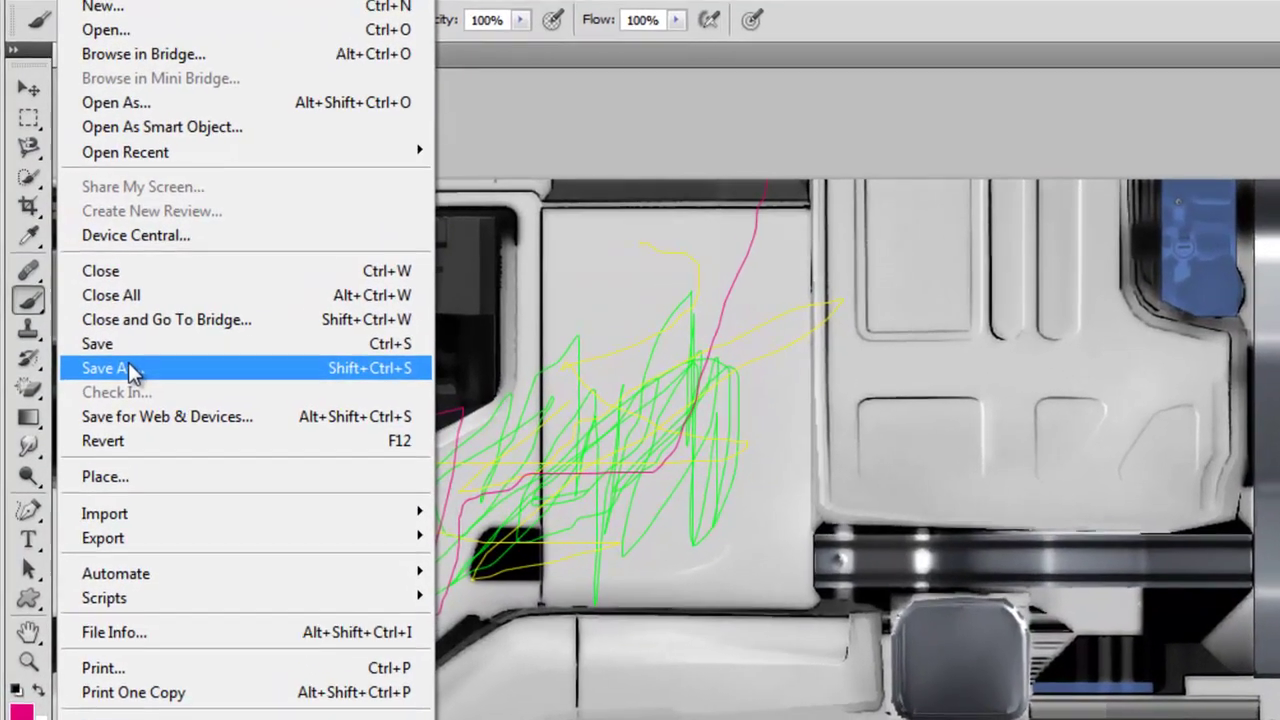
click(130, 368)
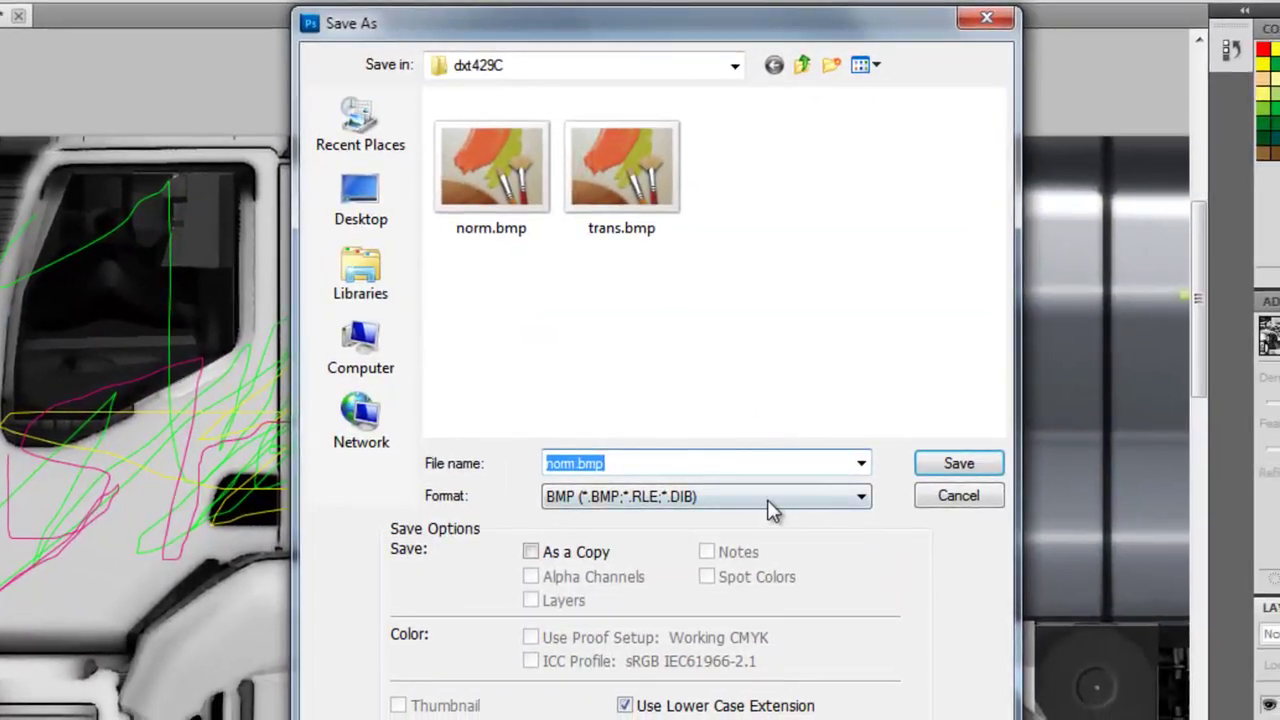
click(768, 505)
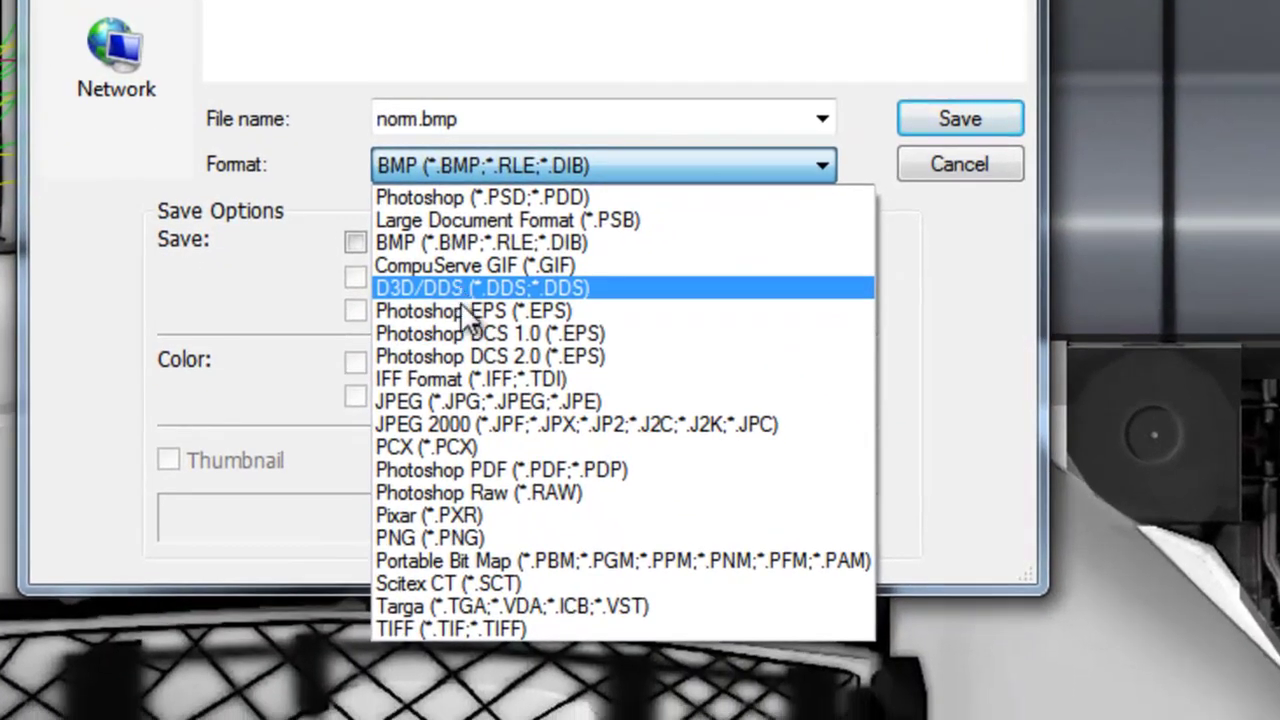
click(463, 292)
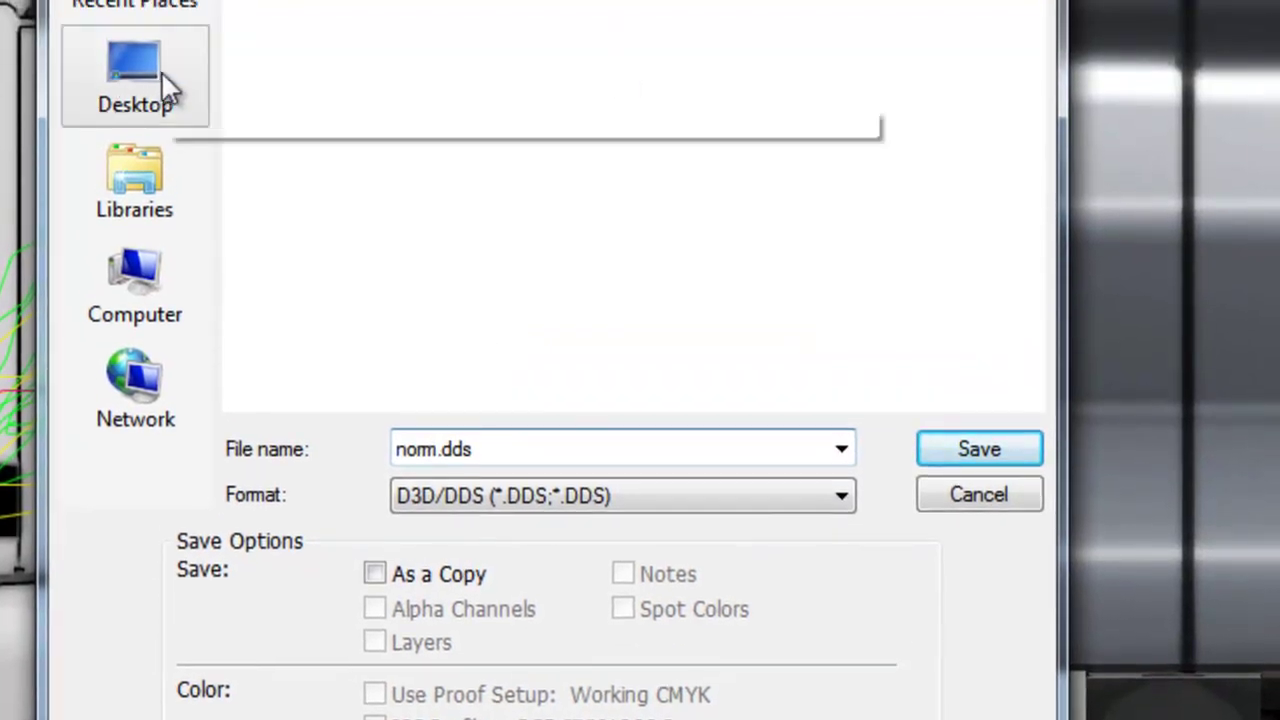
click(165, 88)
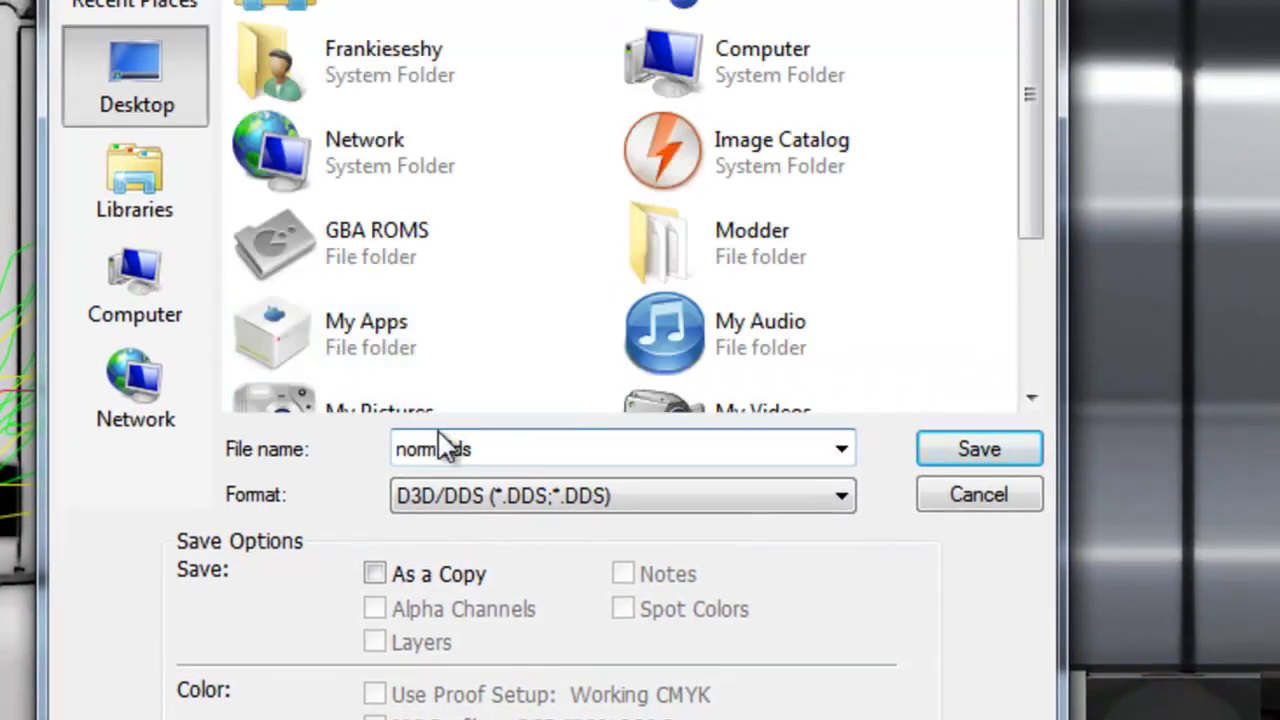
Step: Name the file color.dds and save it with DXT5 interpolated alpha compression
drag(437, 449, 306, 447)
key(BackSpace)
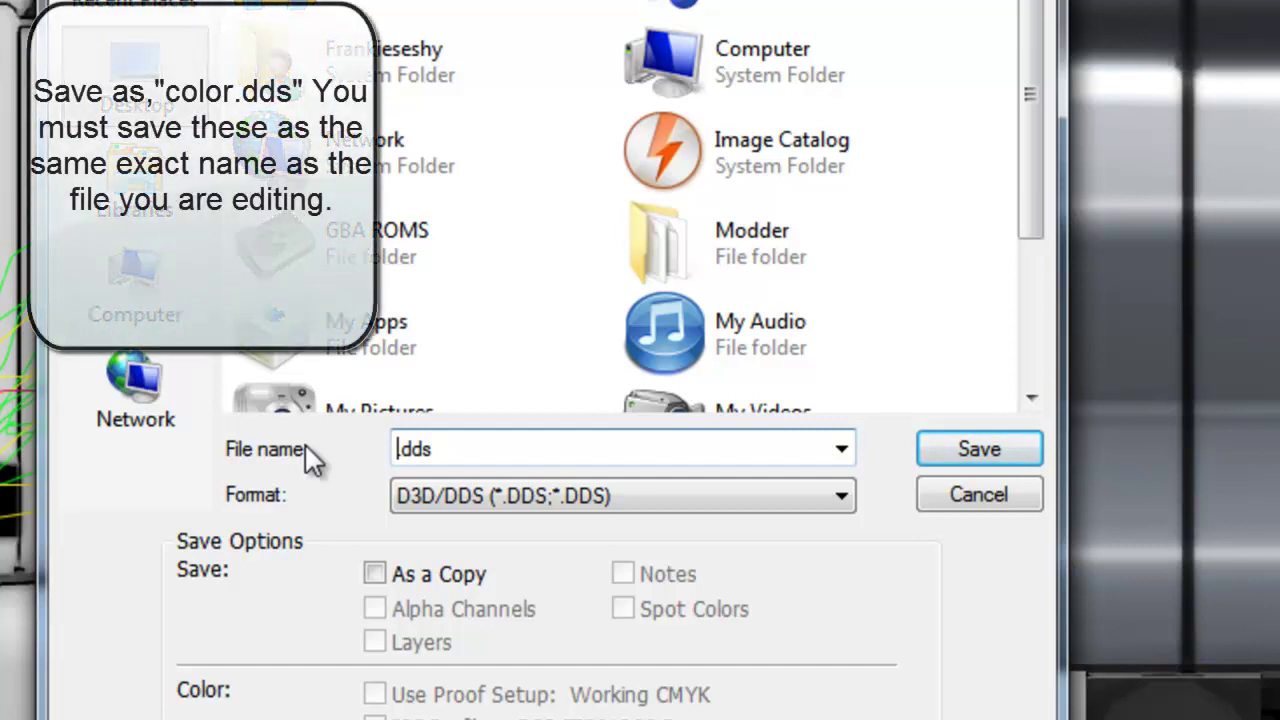
text(color)
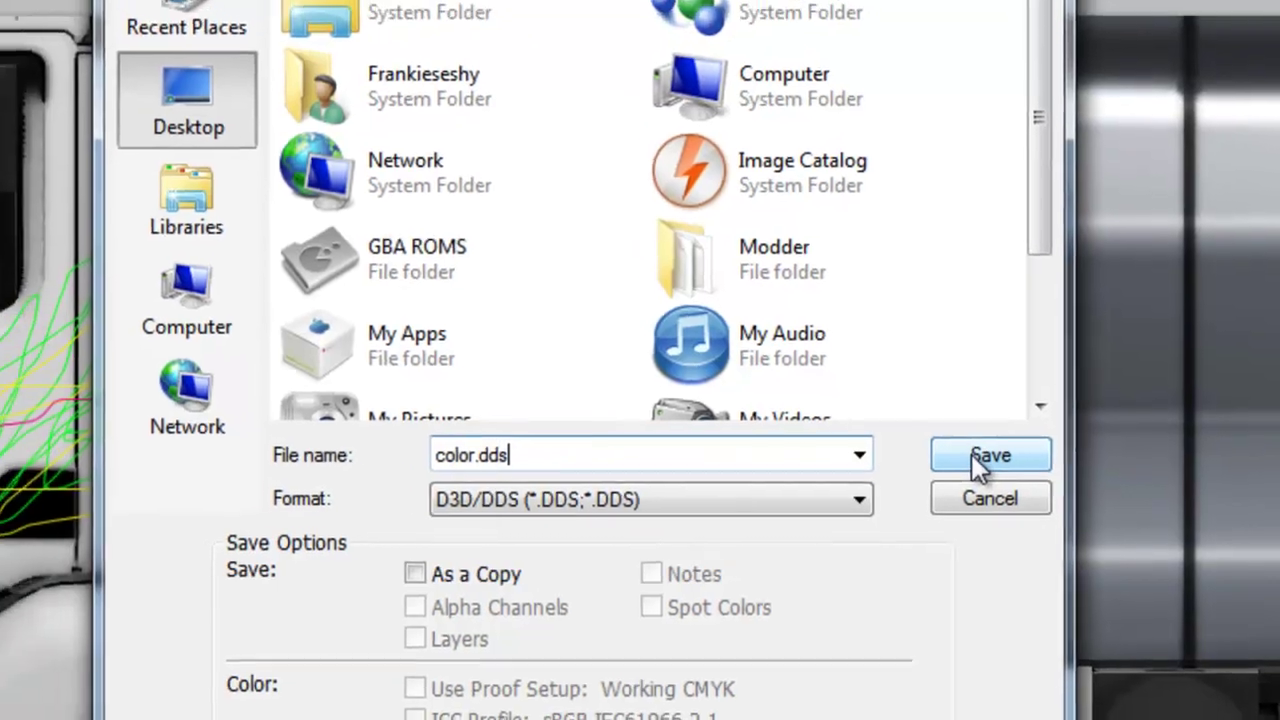
click(965, 450)
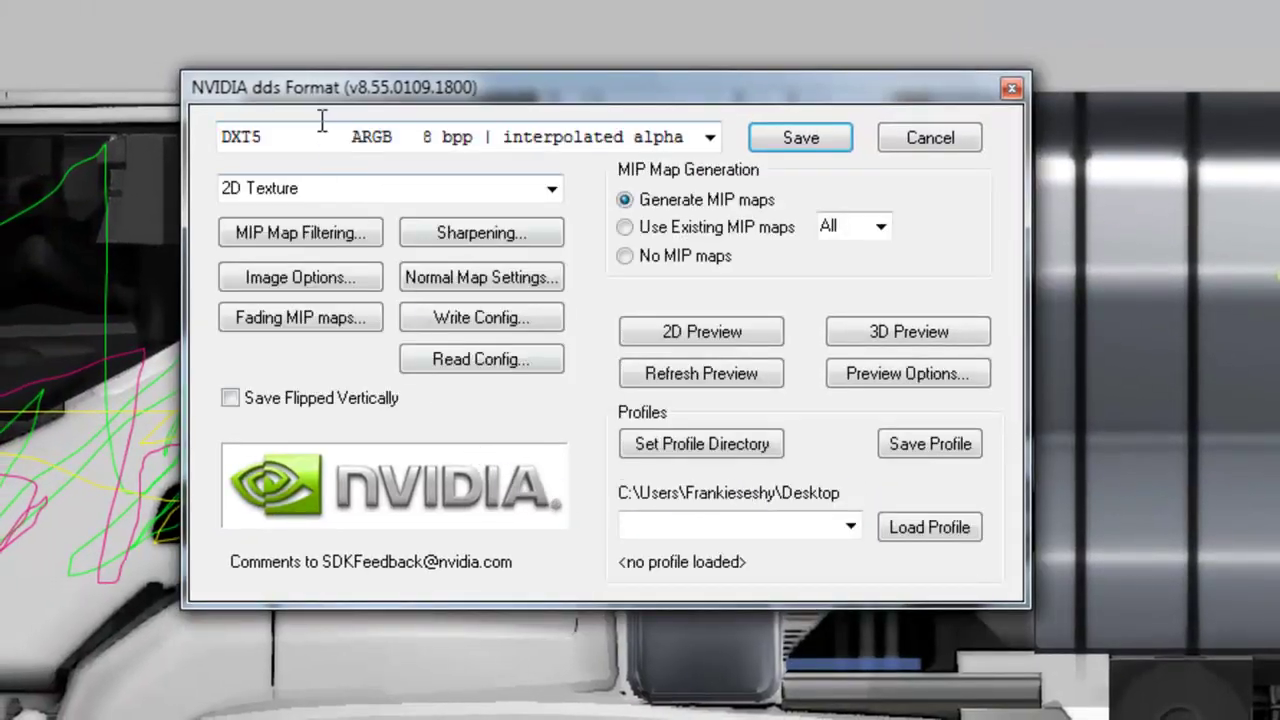
click(708, 138)
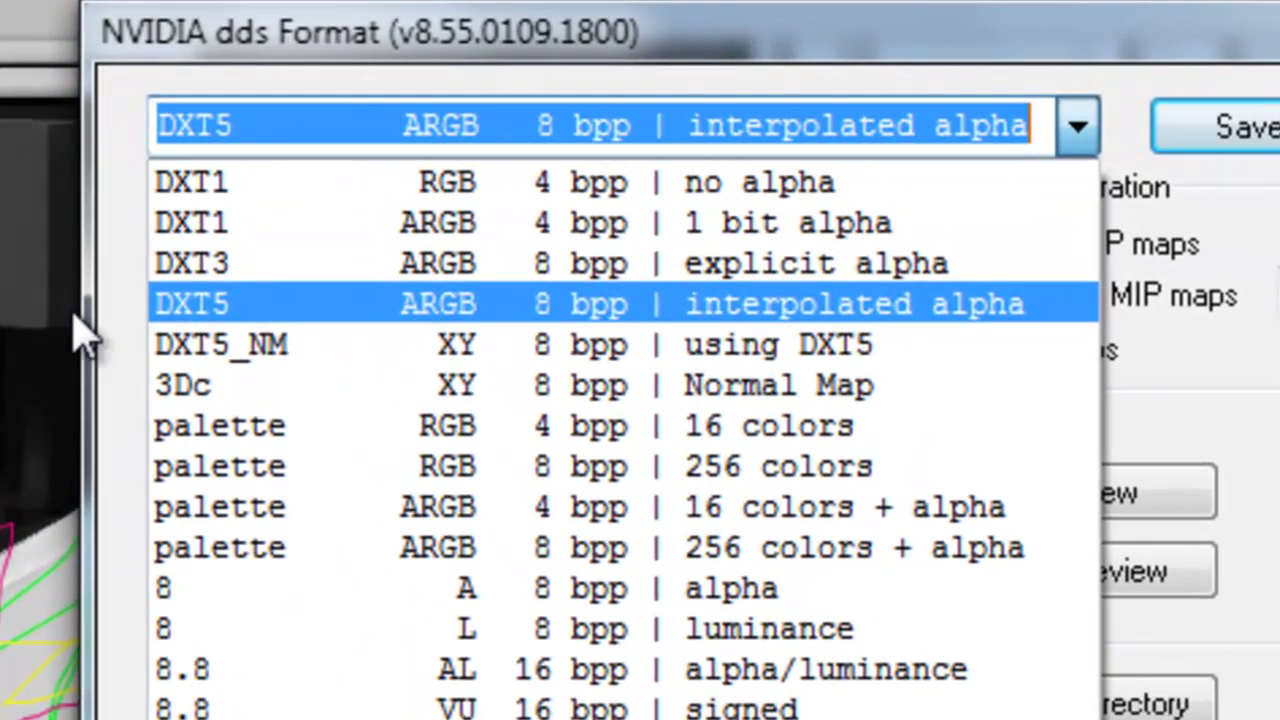
click(172, 308)
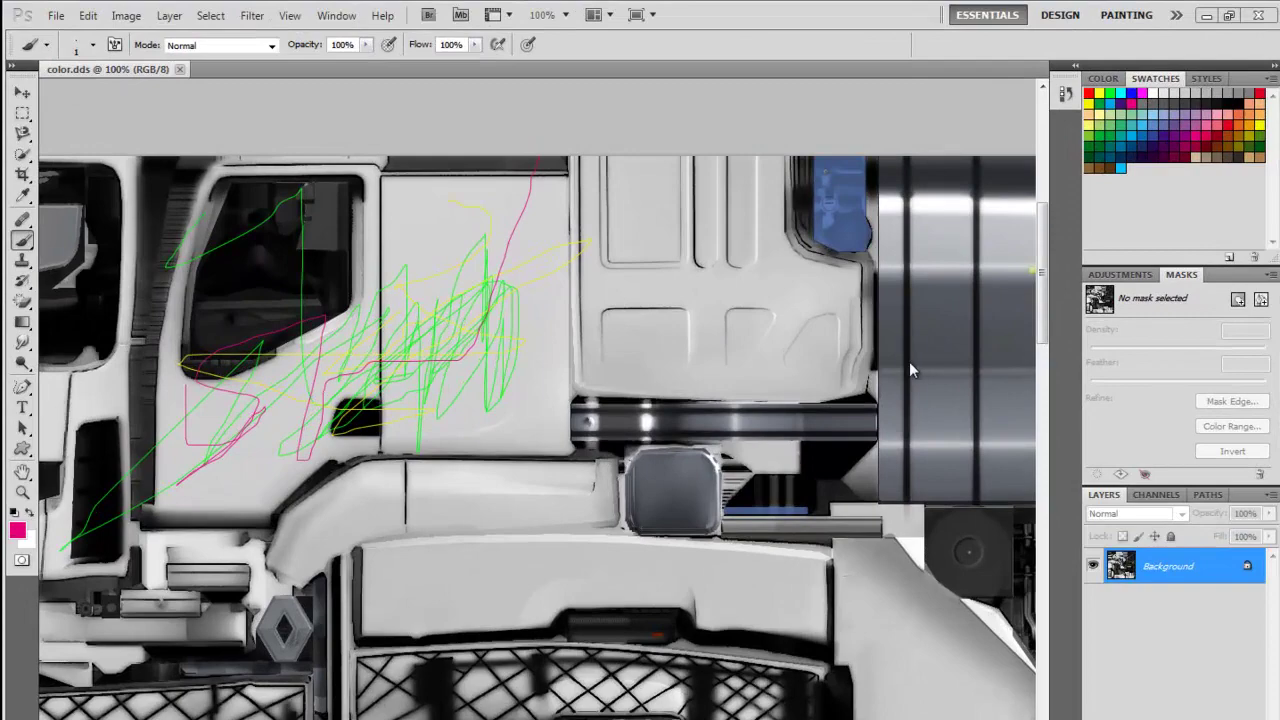
Step: Minimize Photoshop and arrange color.dds and the TEST folder on the desktop
click(1205, 17)
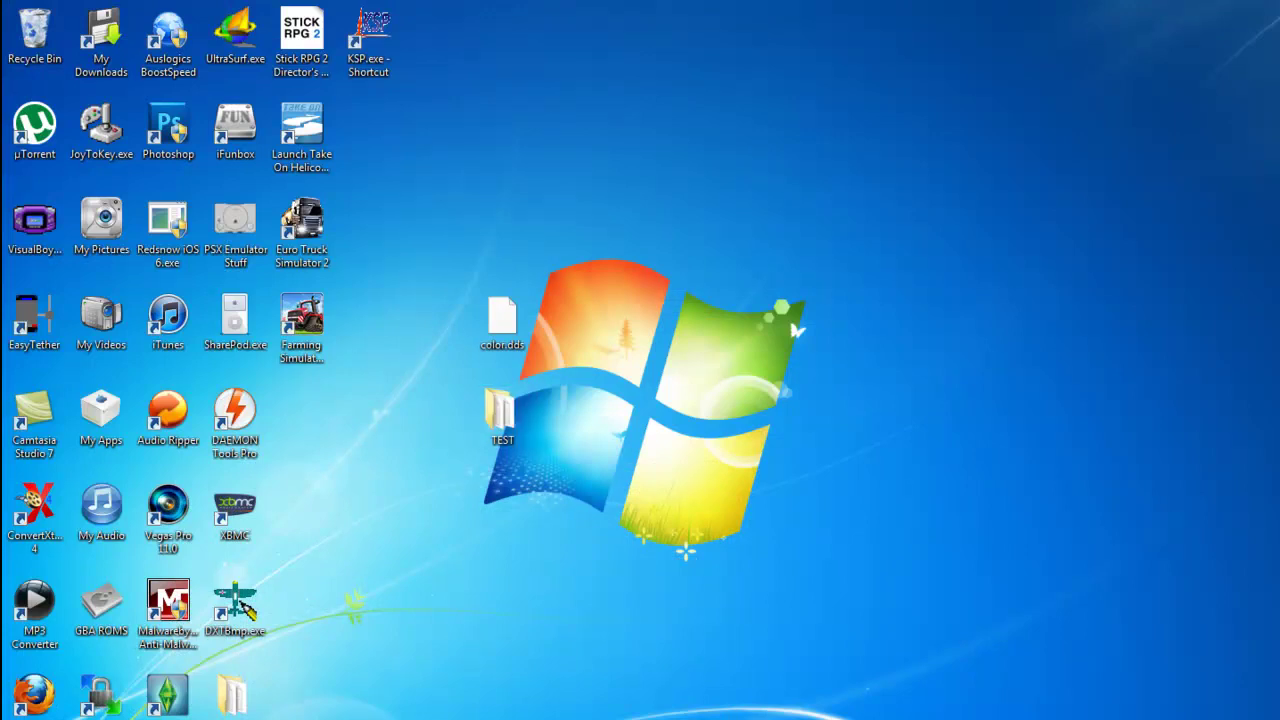
right_click(313, 716)
click(313, 716)
drag(501, 318, 435, 401)
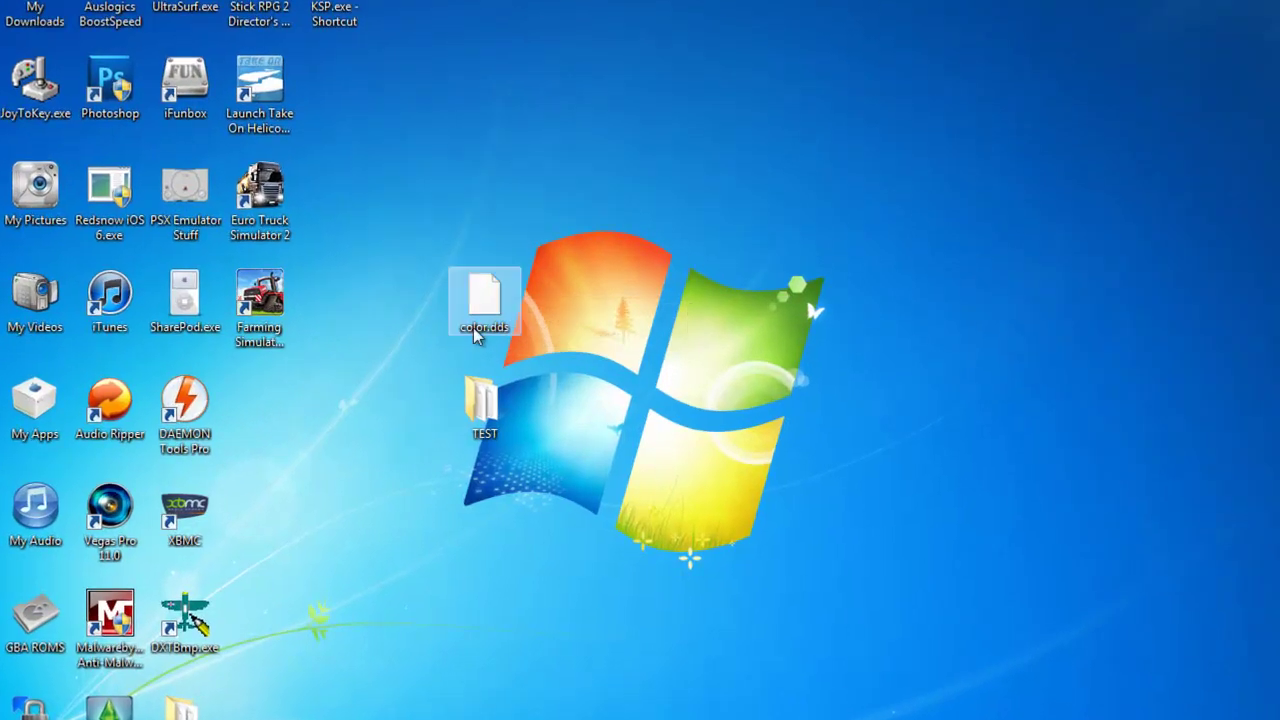
drag(337, 362, 337, 370)
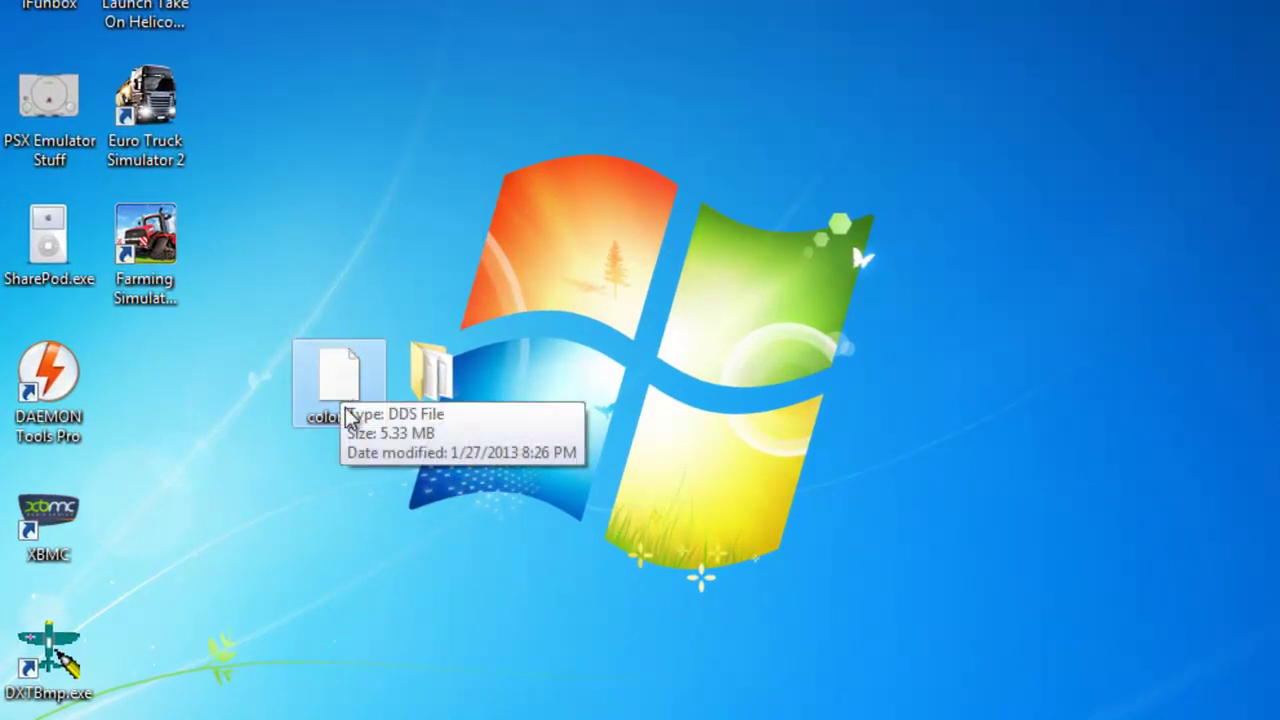
click(428, 406)
drag(428, 406, 184, 386)
Step: Create a new desktop folder named vehicle
right_click(774, 442)
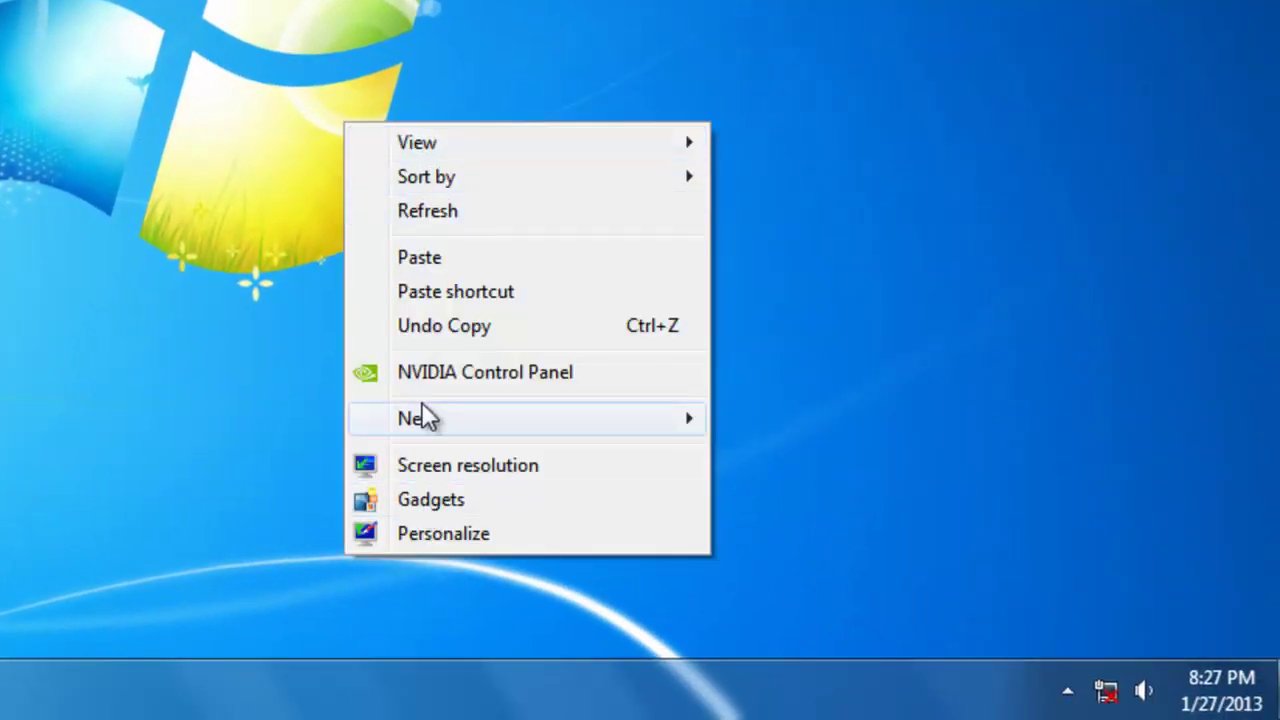
mouse_move(423, 416)
click(759, 96)
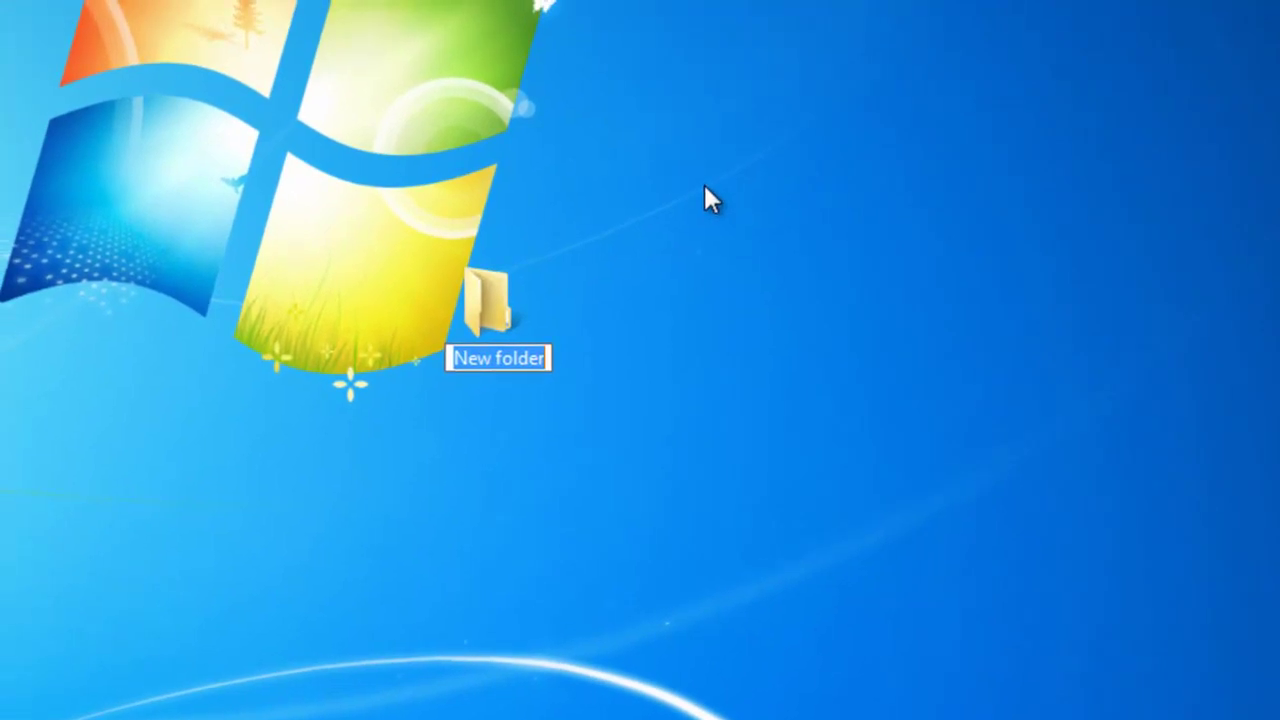
text(veh)
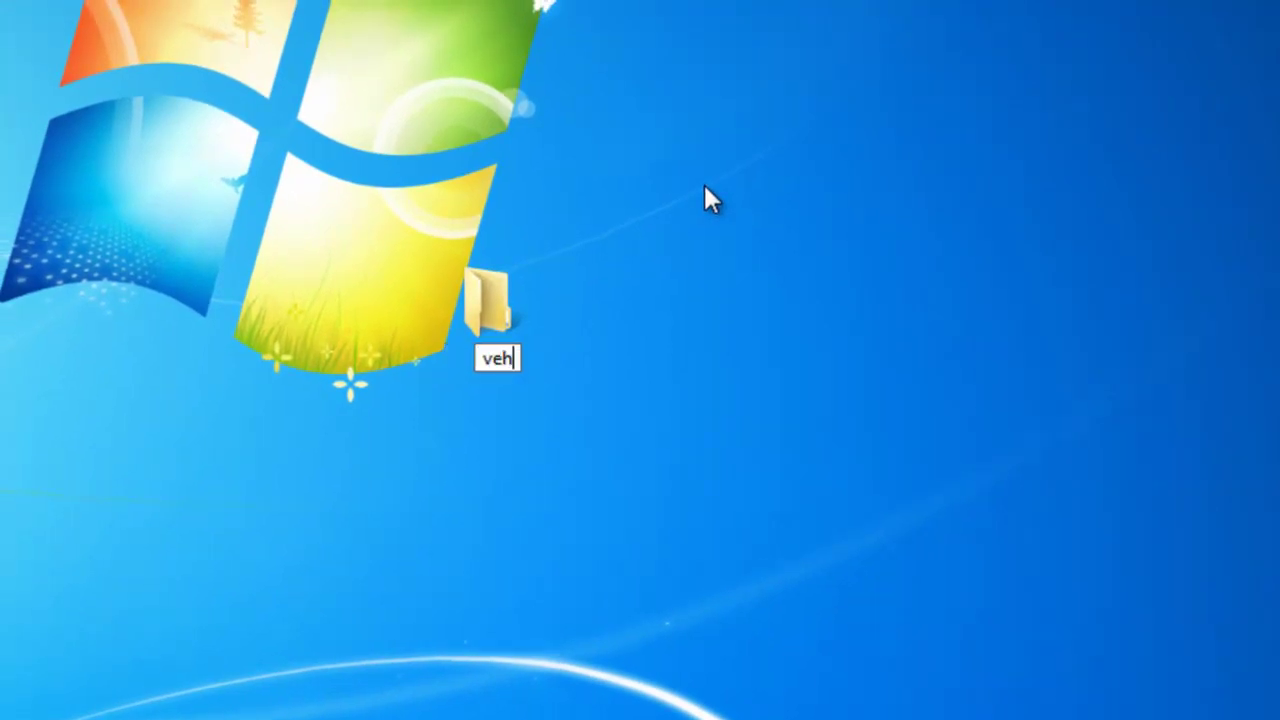
text(icle)
key(Return)
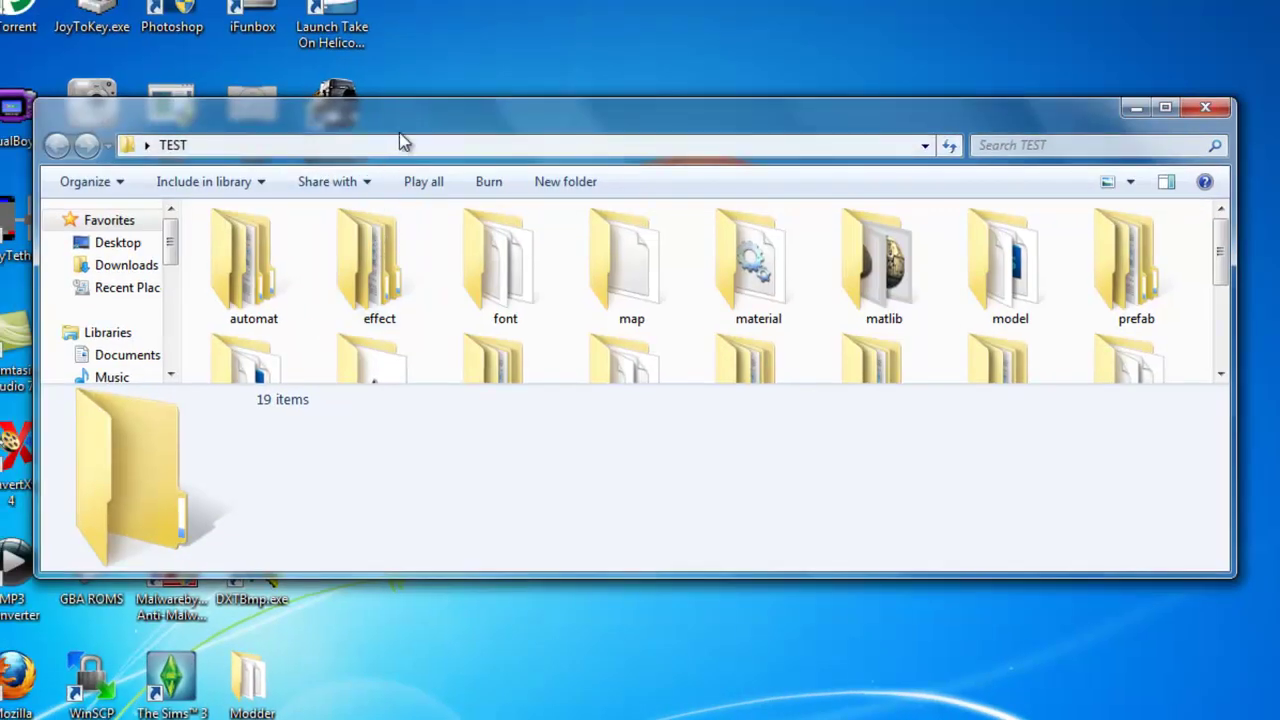
Step: Create a truck folder inside the new vehicle folder
drag(399, 132, 471, 23)
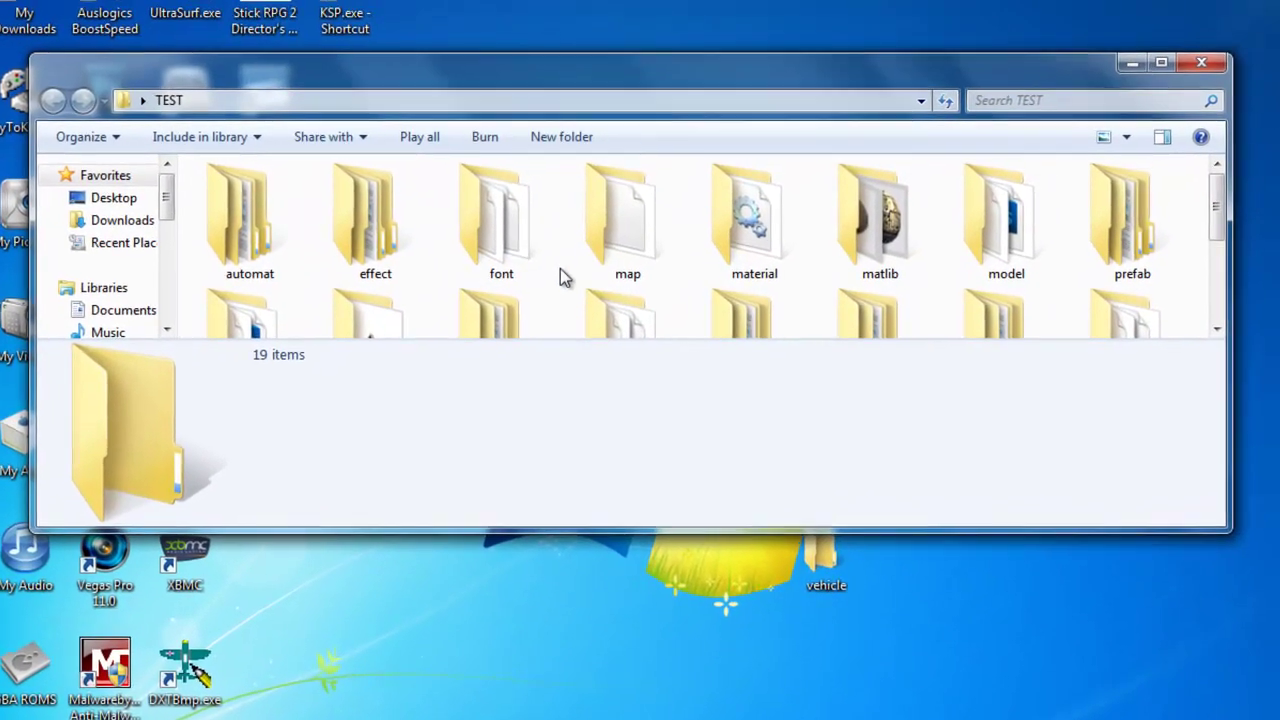
scroll(609, 201, down, 3)
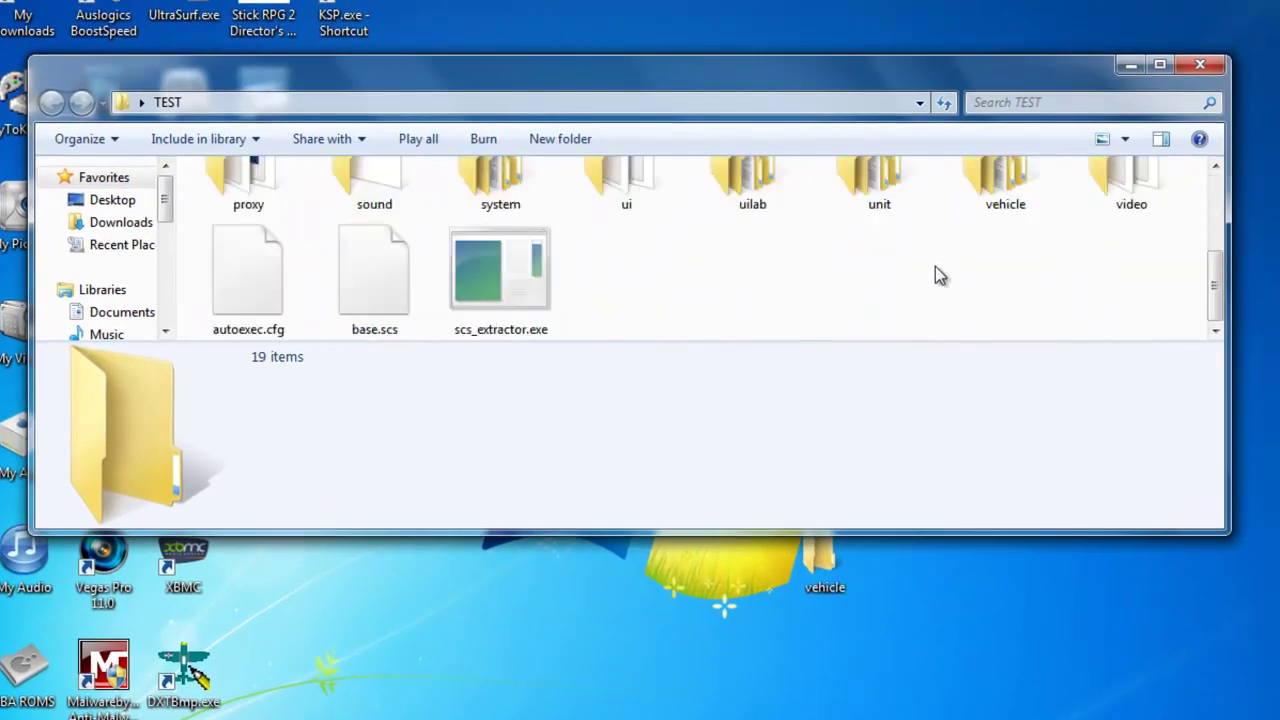
double_click(1020, 205)
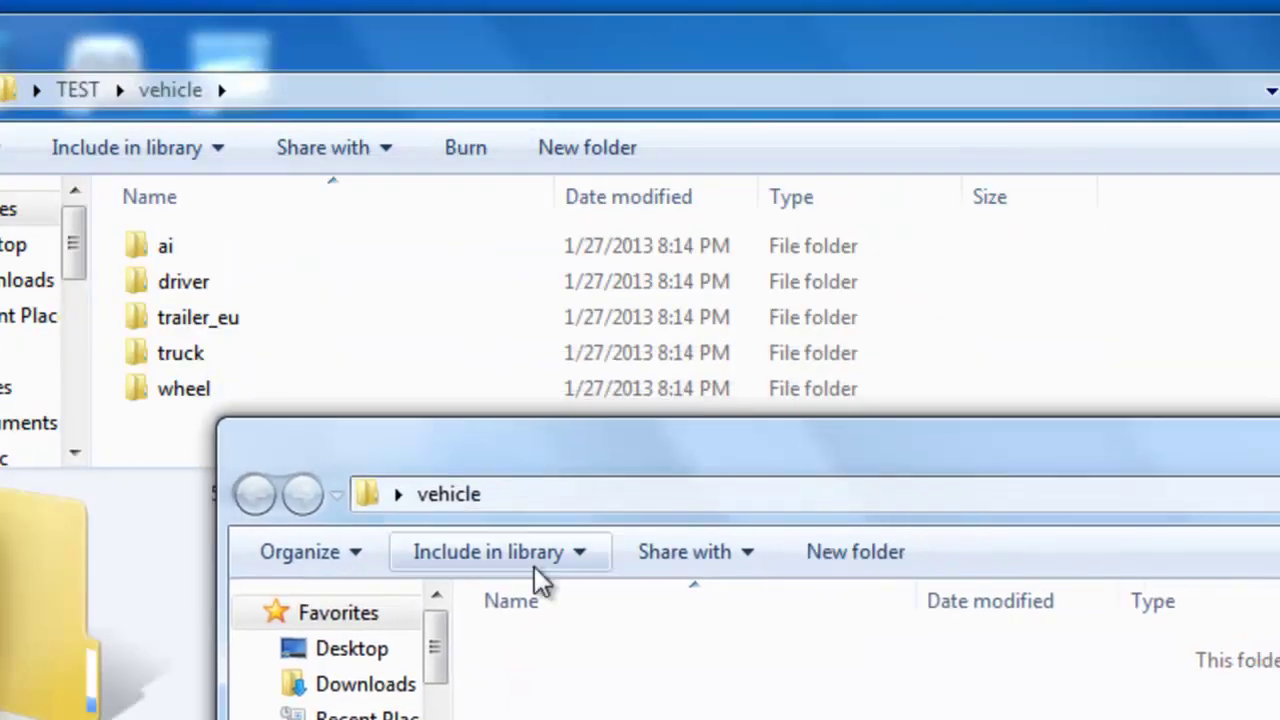
right_click(250, 286)
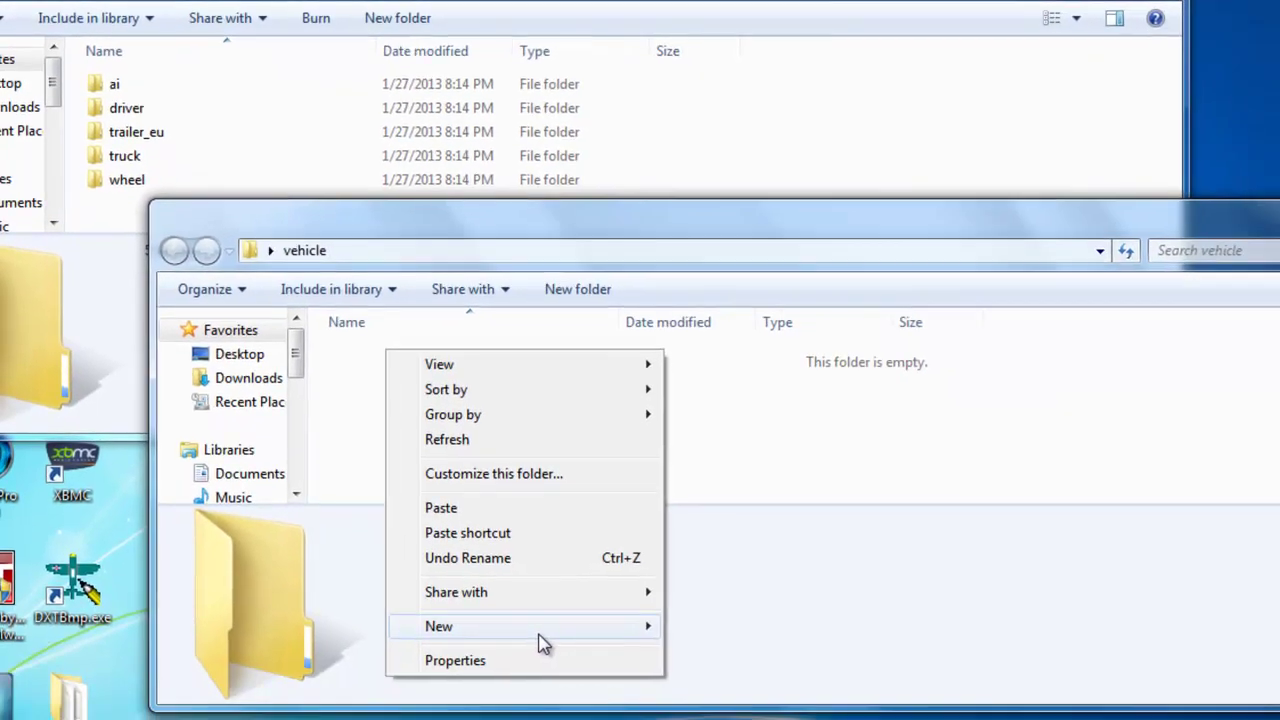
mouse_move(540, 632)
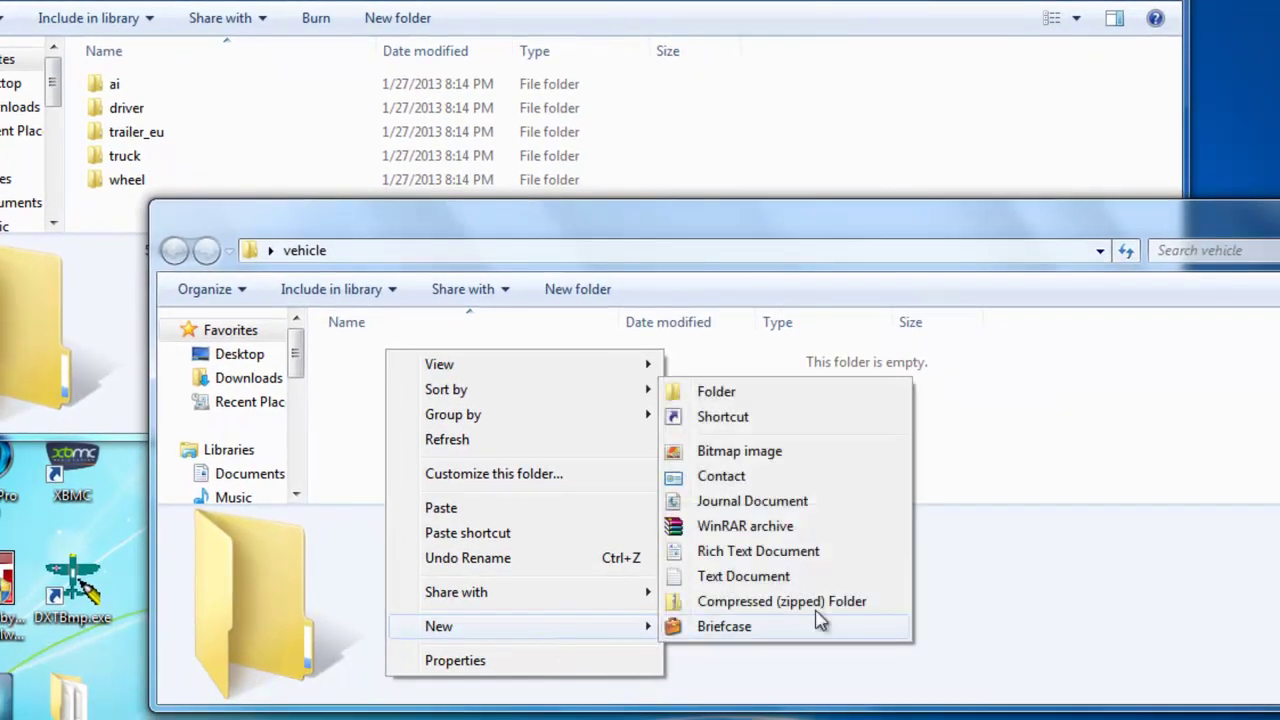
click(715, 392)
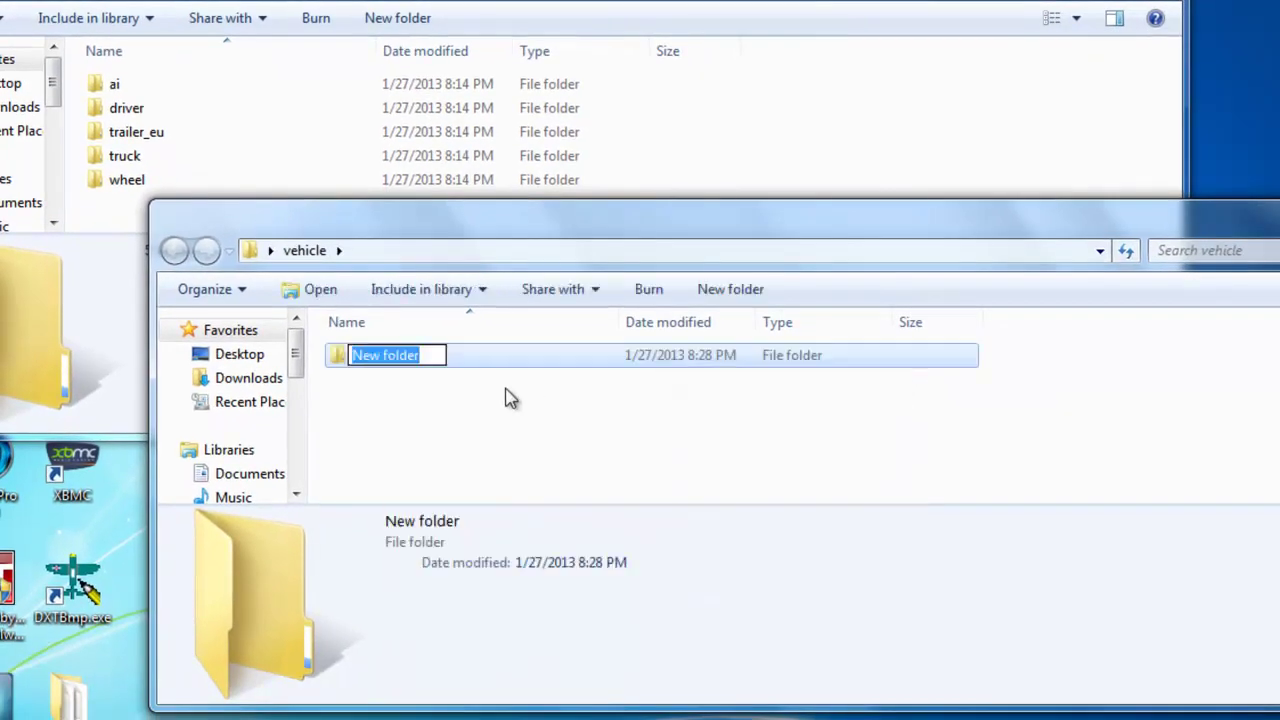
text(truck)
key(Return)
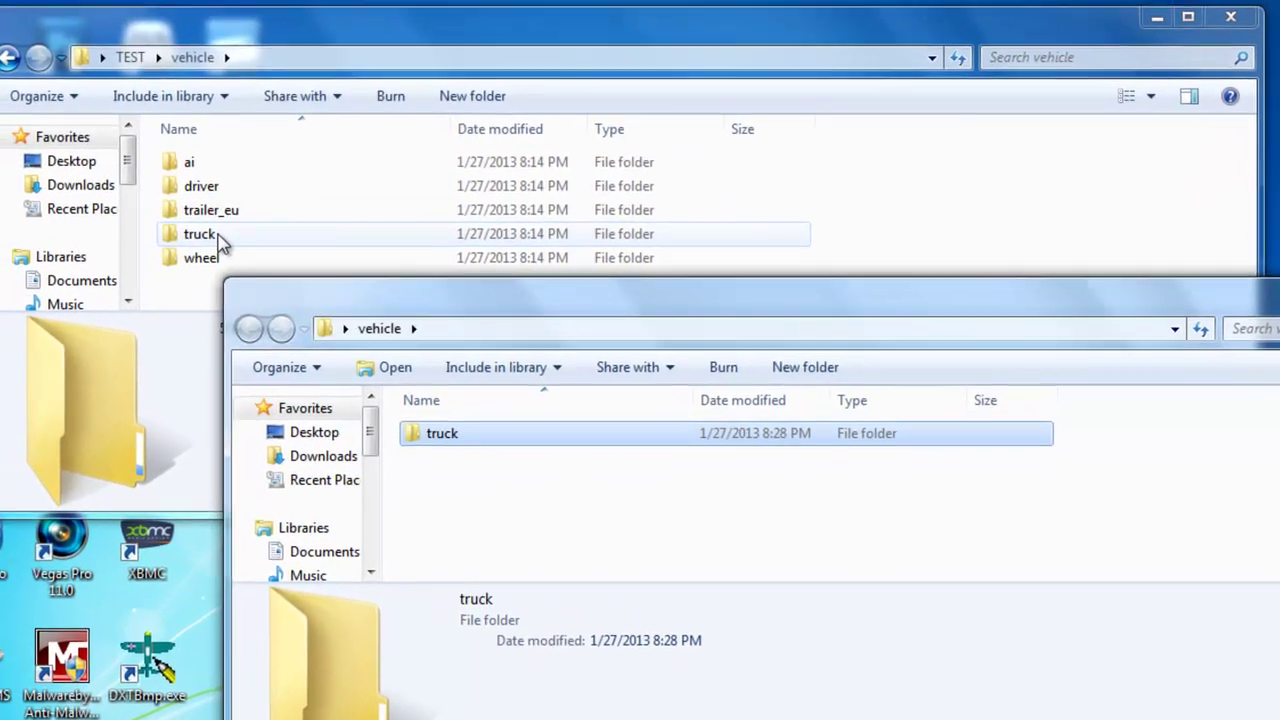
Step: Check the game's truck folder names, then create the renault_premium folder inside truck
double_click(220, 243)
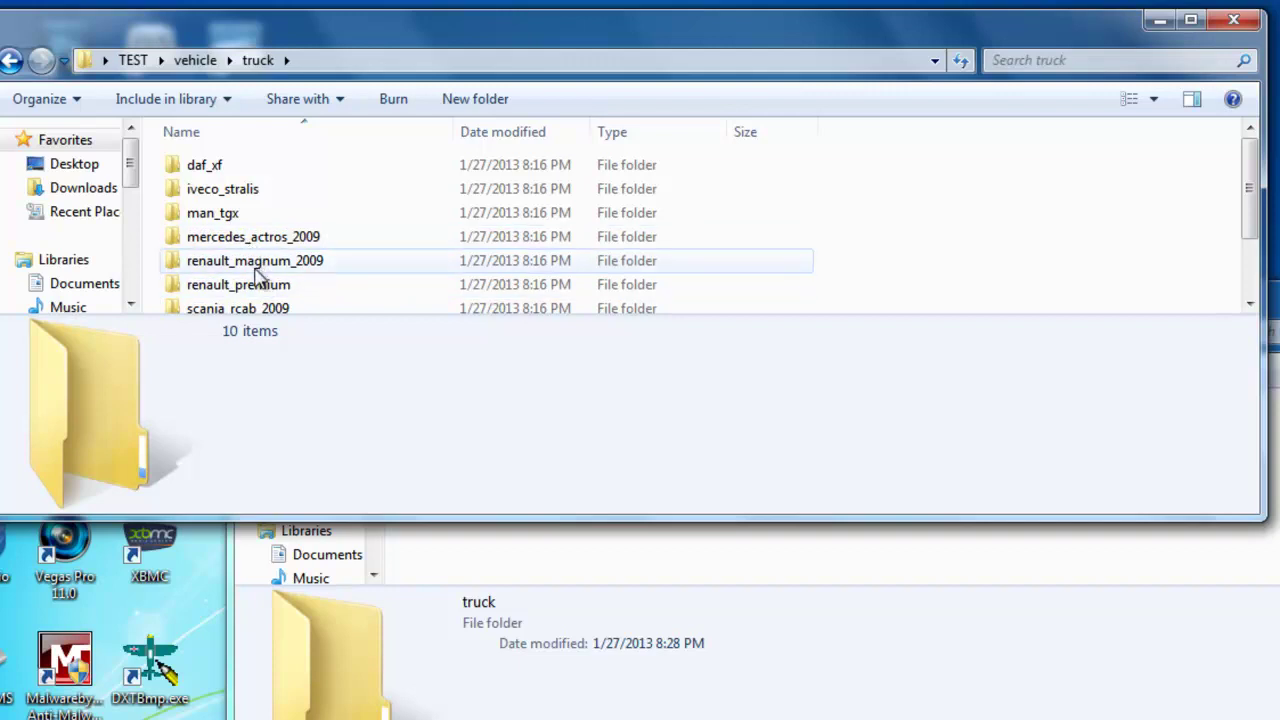
click(537, 571)
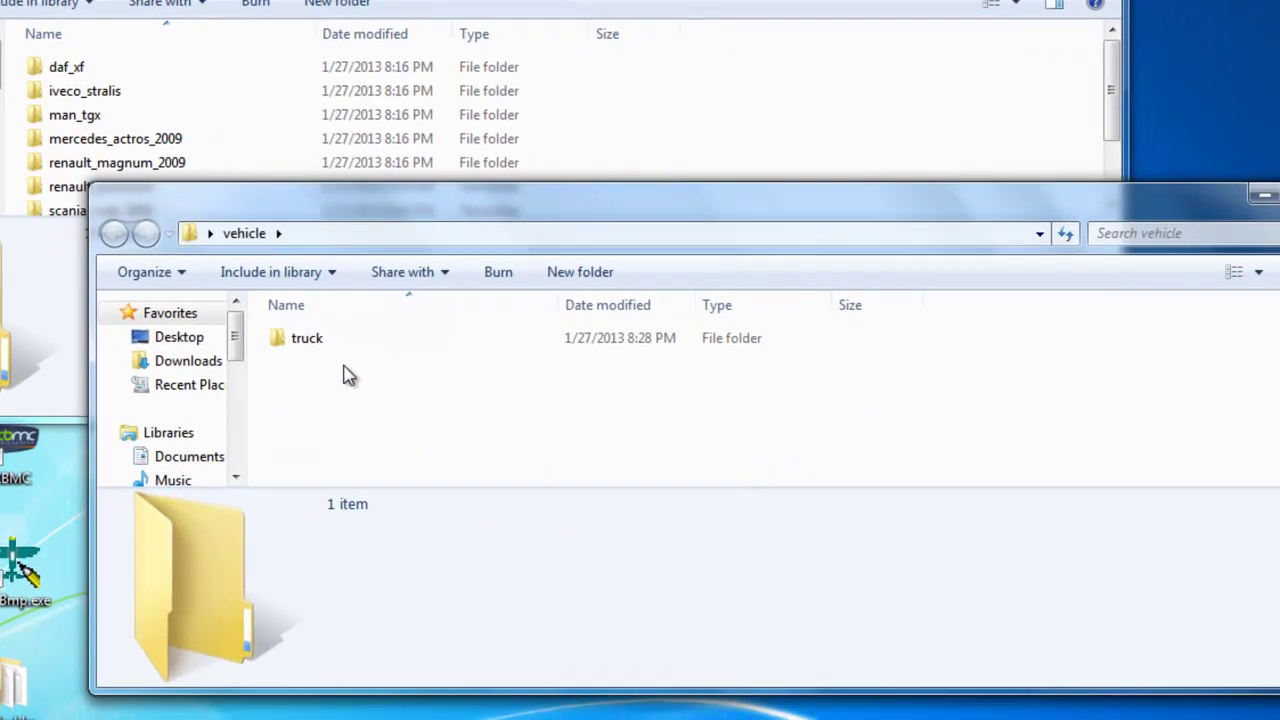
click(470, 438)
double_click(330, 345)
right_click(326, 348)
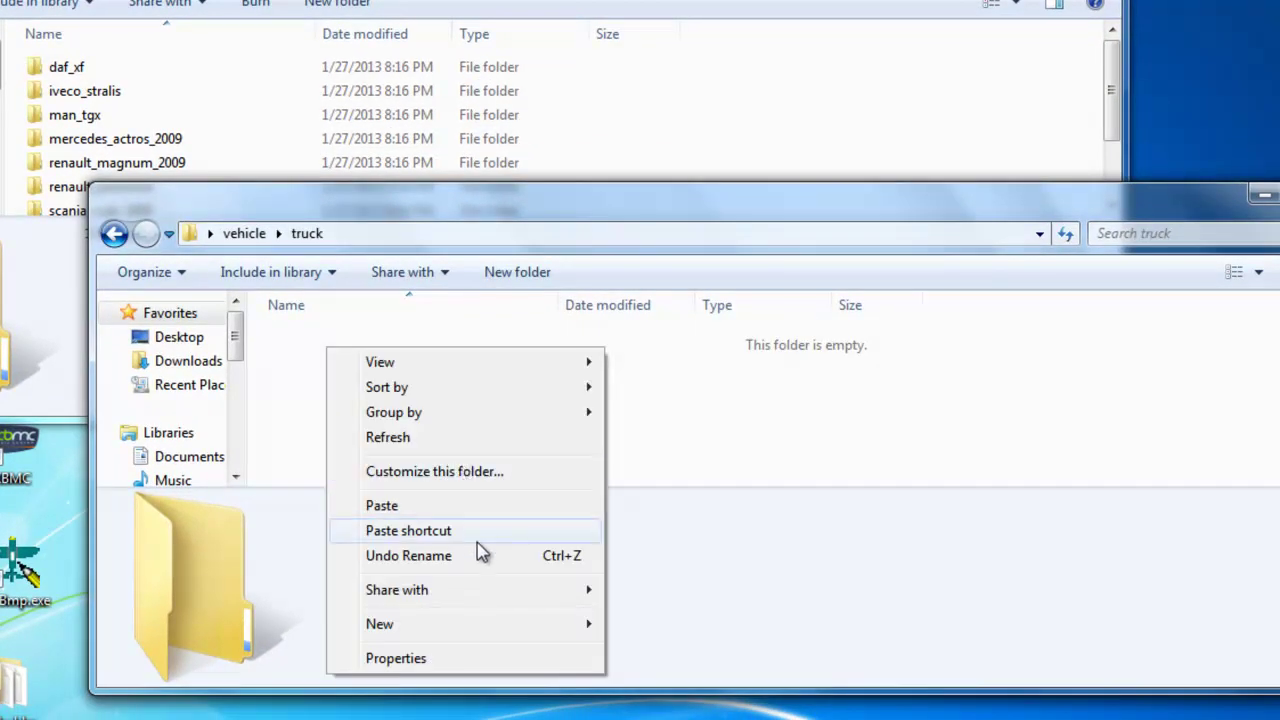
mouse_move(490, 625)
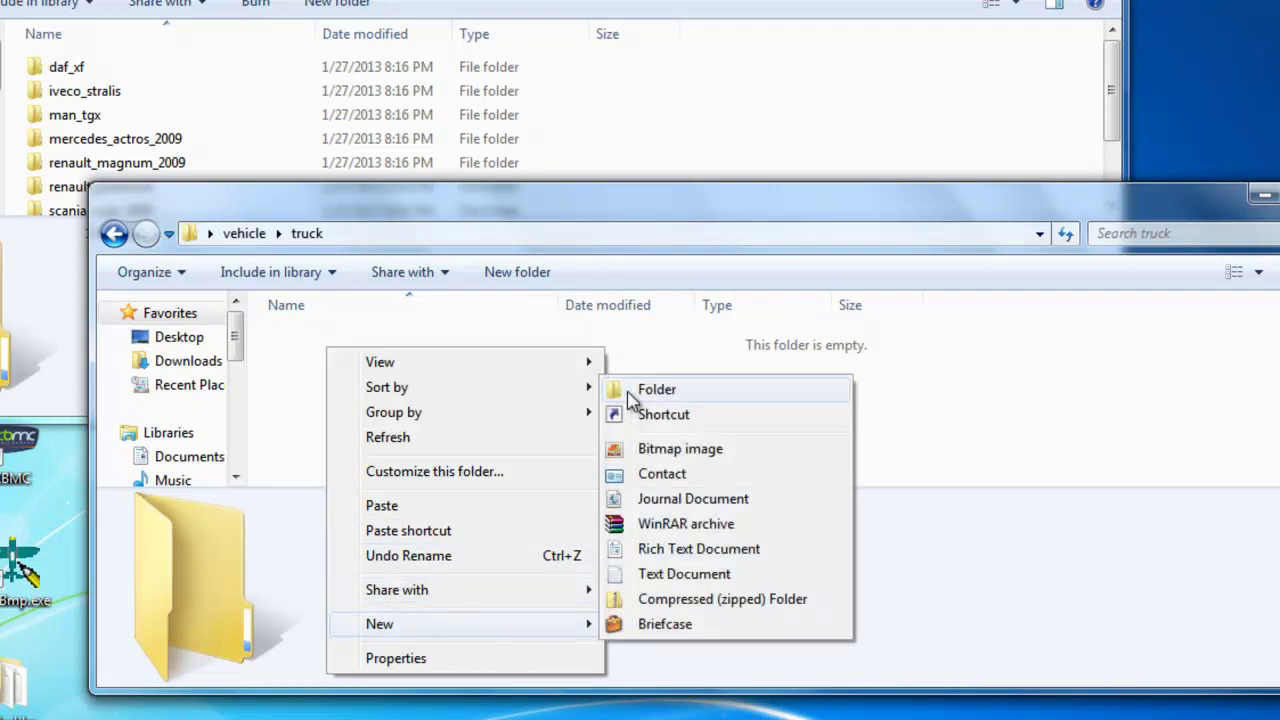
click(634, 390)
key(BackSpace)
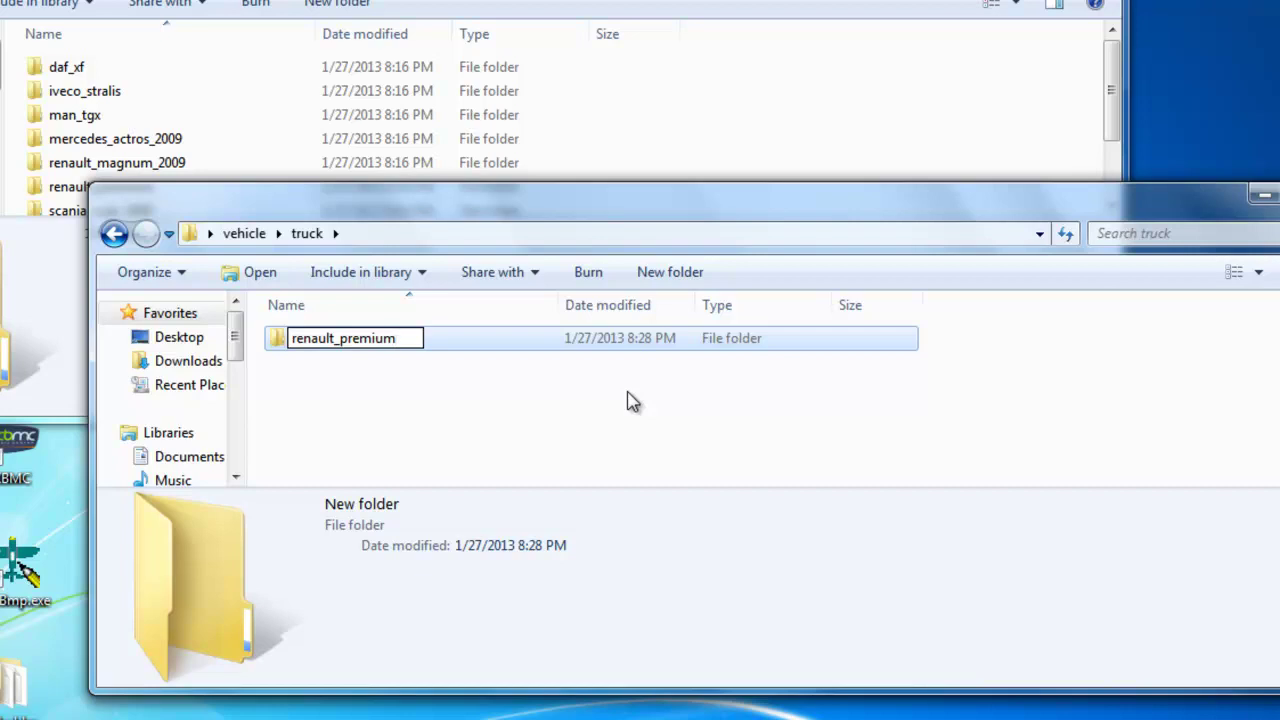
drag(226, 211, 237, 256)
Step: Move color.tobj from the original renault_premium folder into the new one
click(395, 422)
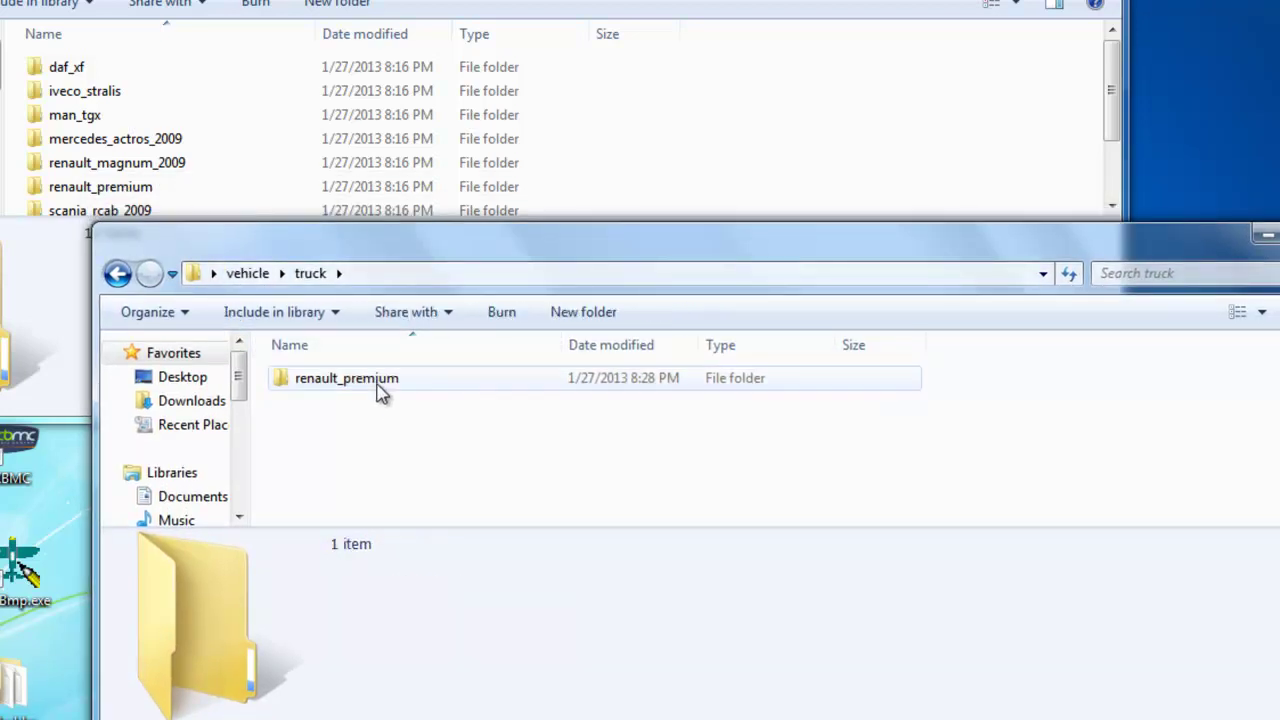
double_click(378, 390)
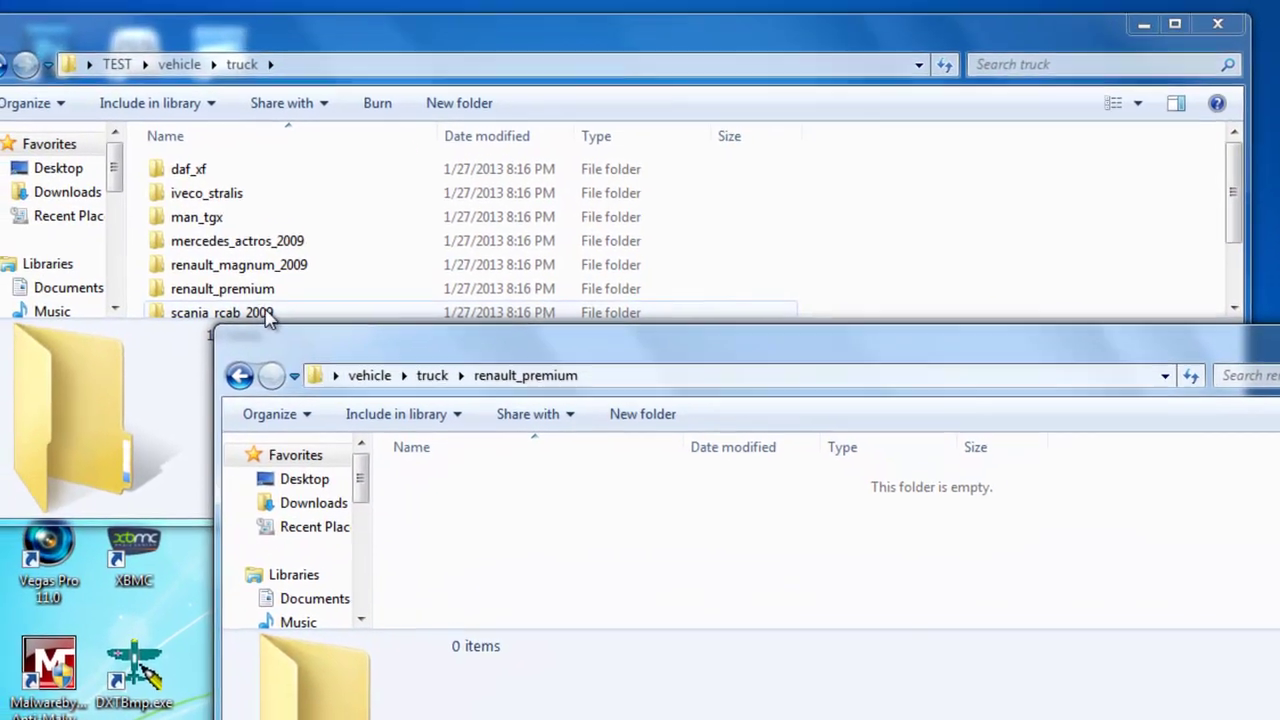
click(140, 190)
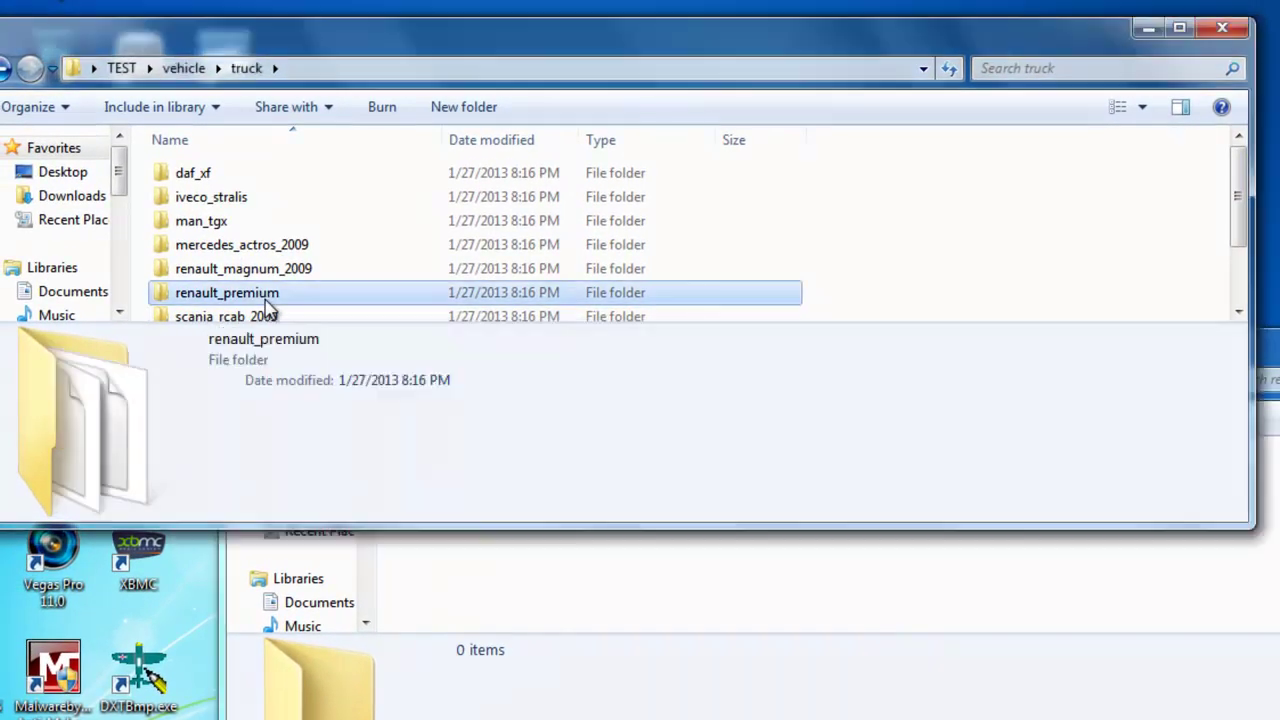
double_click(266, 298)
click(229, 224)
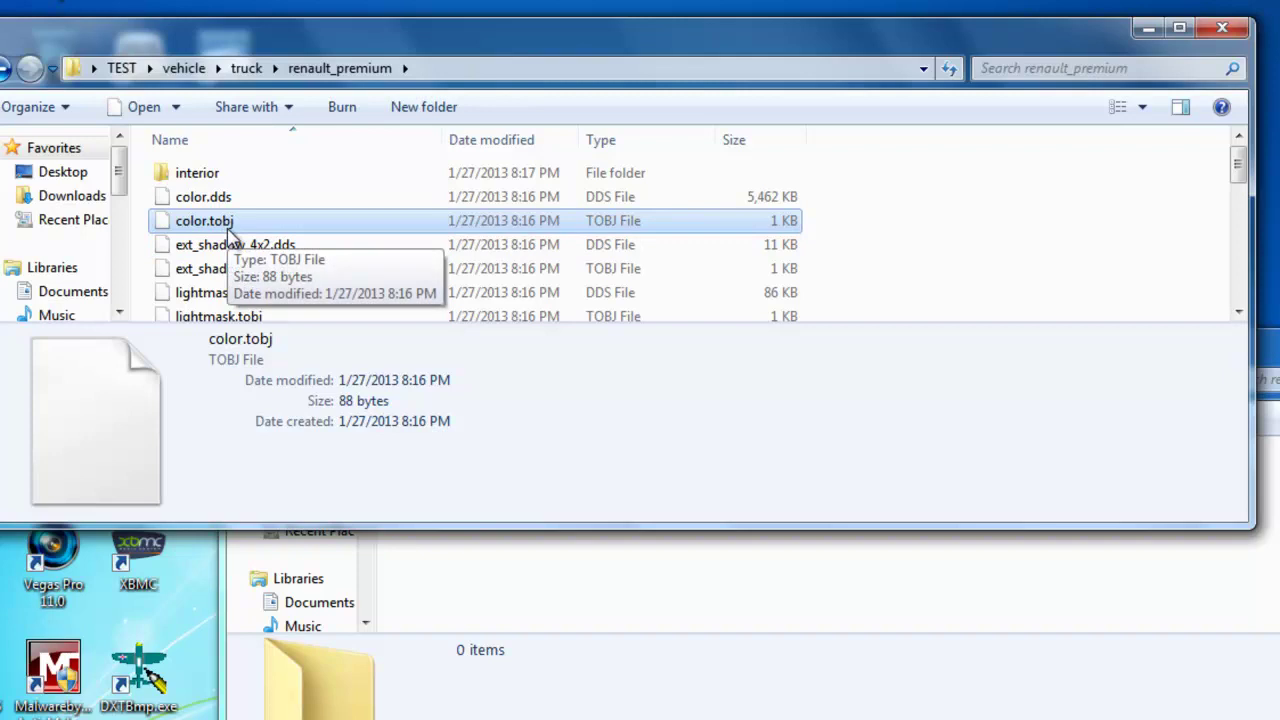
drag(229, 229, 508, 618)
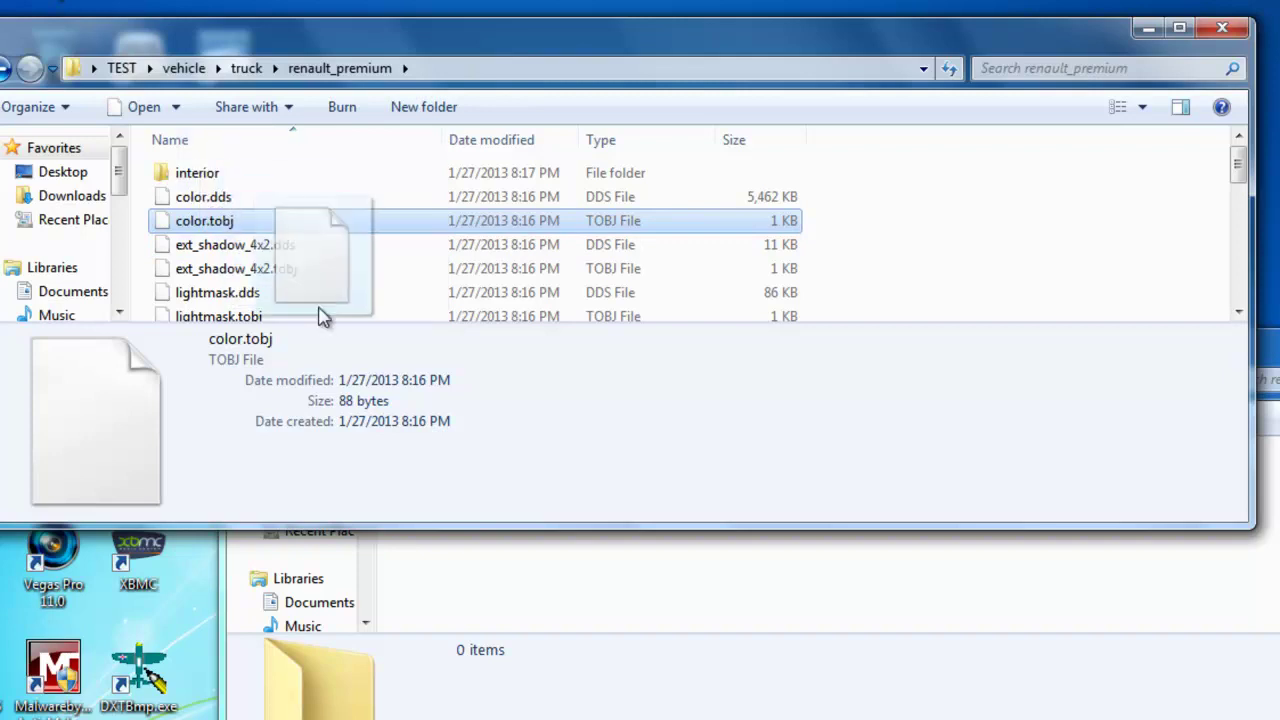
drag(380, 484, 380, 478)
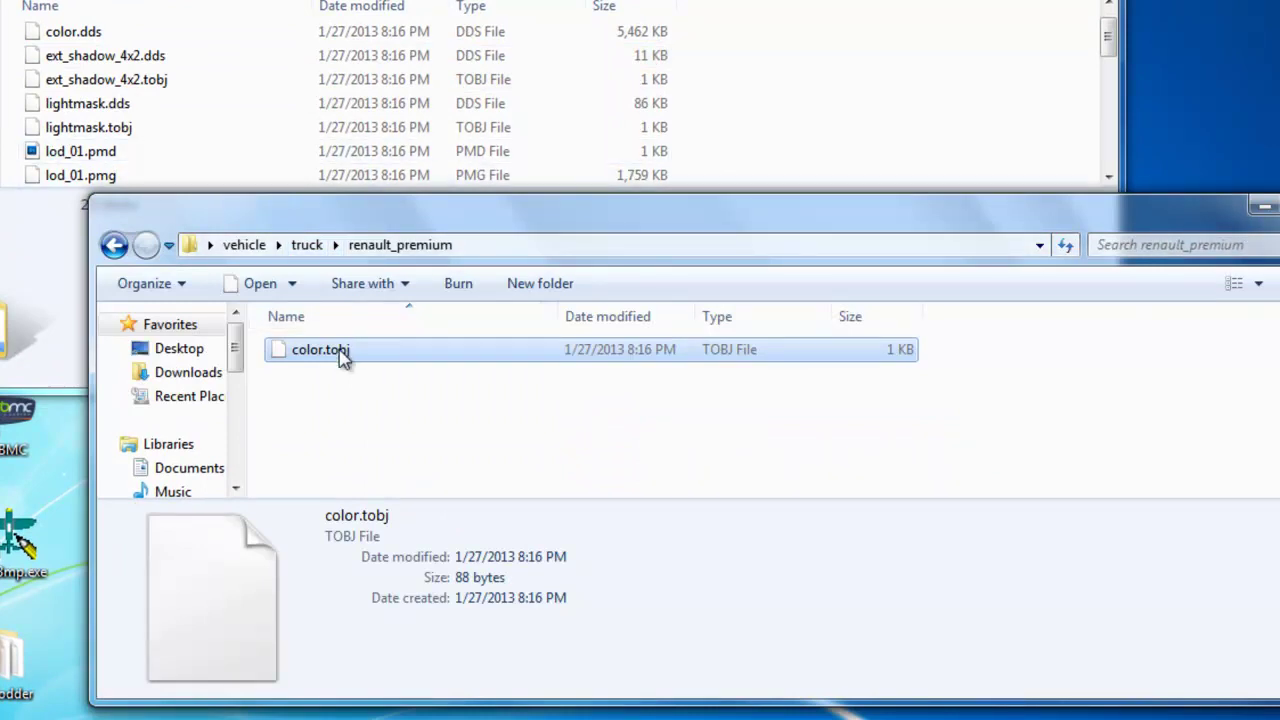
Step: Copy color.tobj back into the original renault_premium folder and close that window
right_click(343, 358)
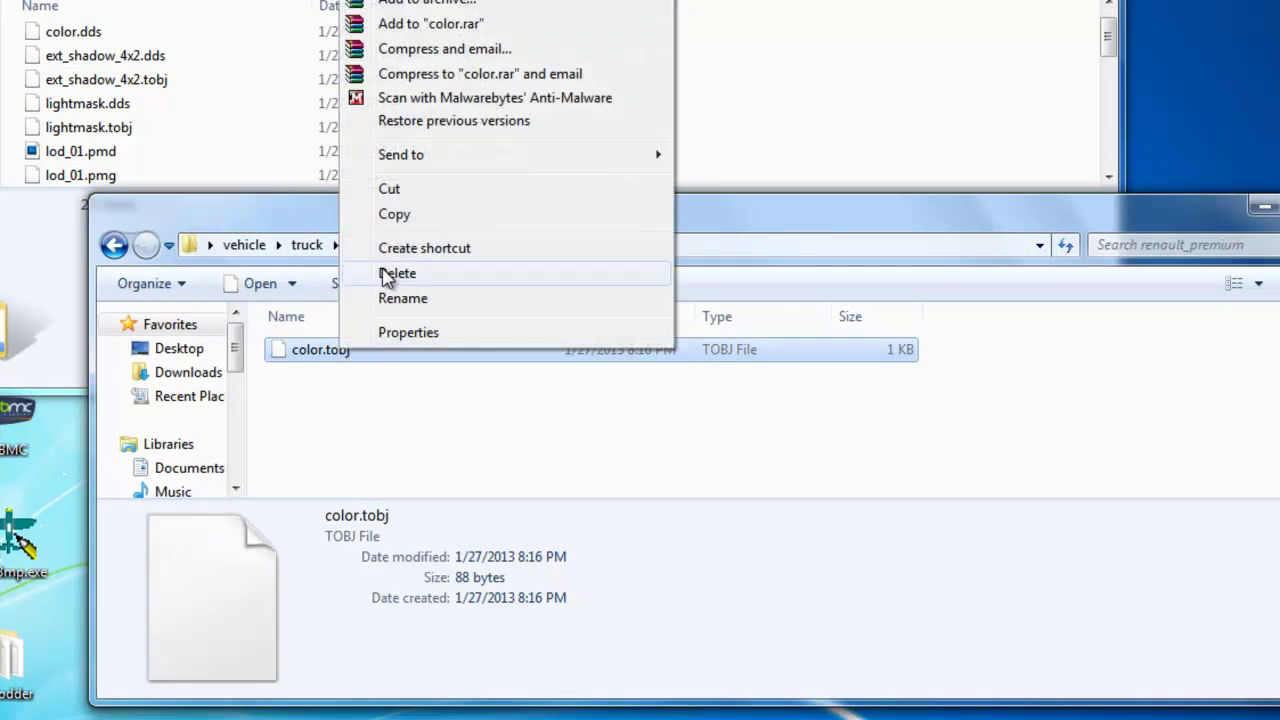
click(394, 214)
click(246, 176)
right_click(217, 115)
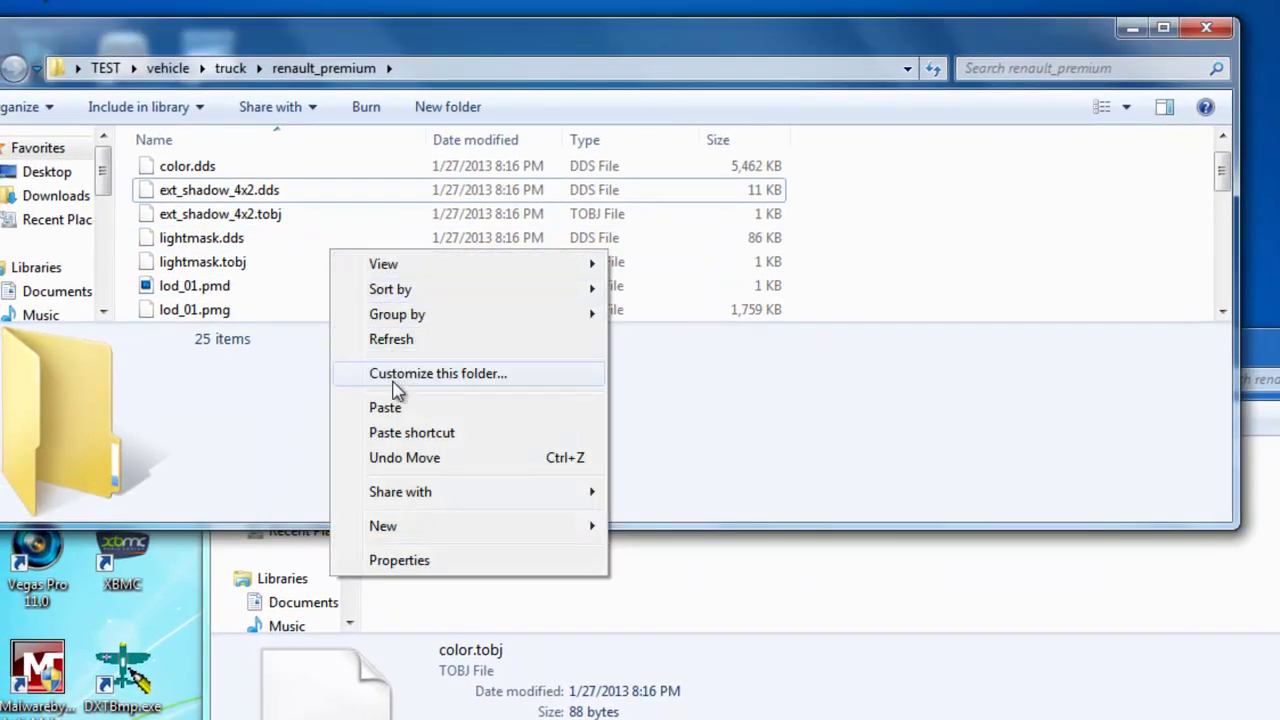
click(398, 408)
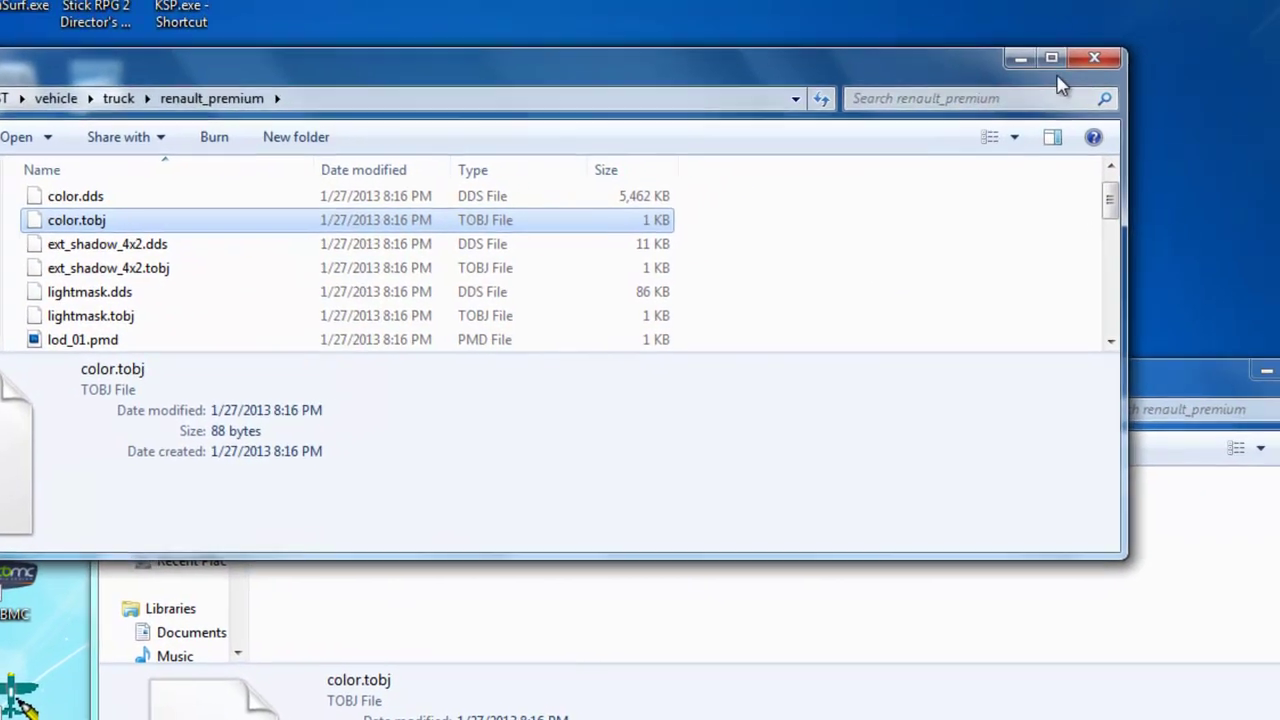
click(1090, 58)
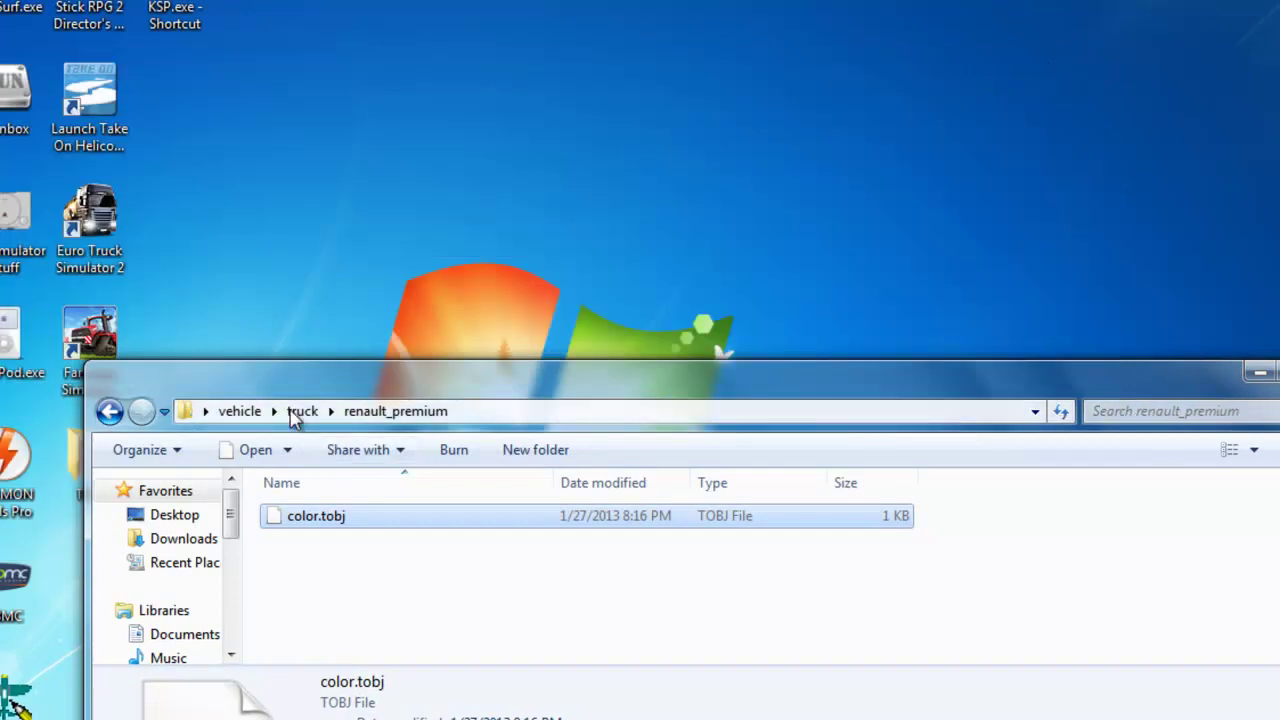
Step: Add the repainted color.dds to the new renault_premium folder, check both files, and close it
drag(289, 398, 266, 557)
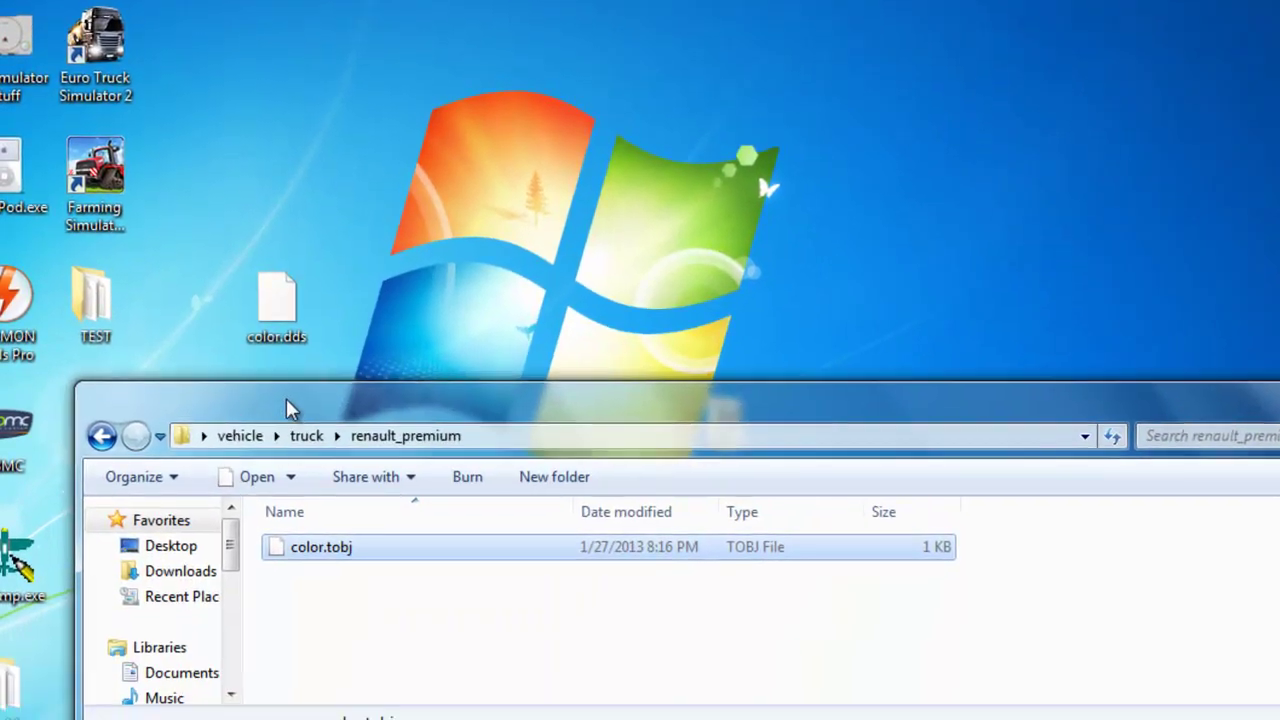
drag(278, 305, 377, 599)
drag(381, 522, 386, 537)
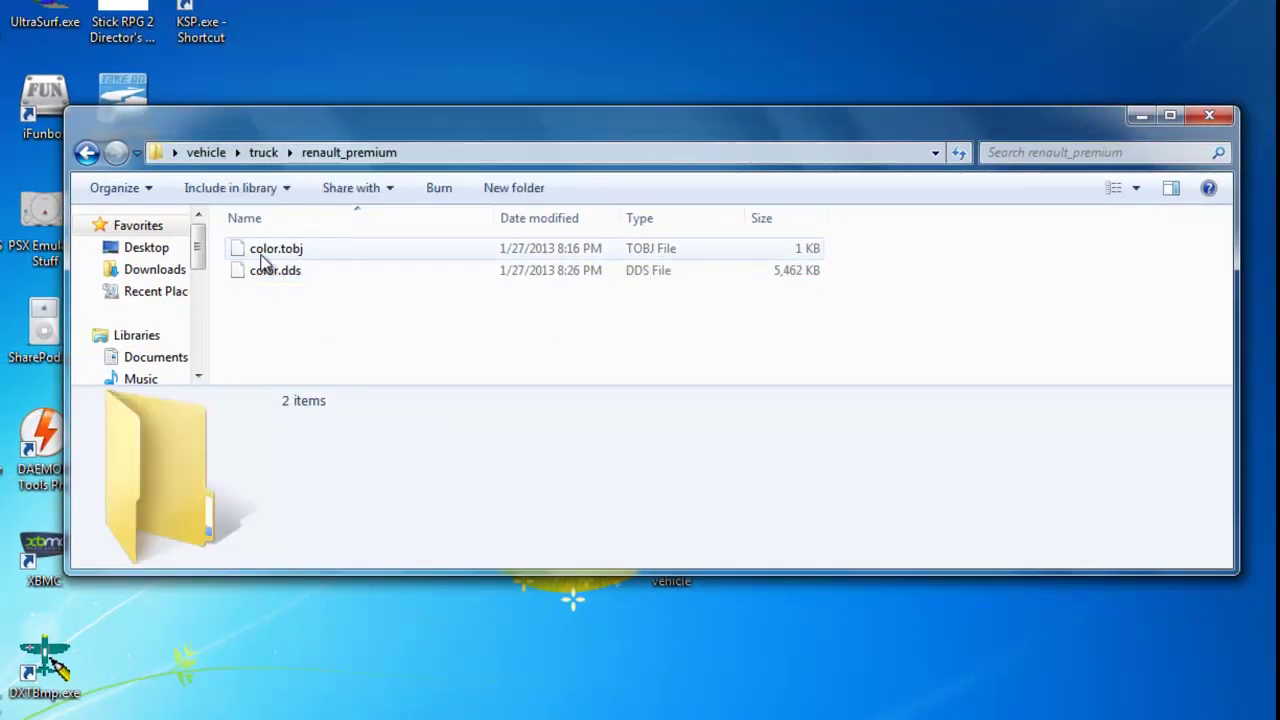
click(268, 228)
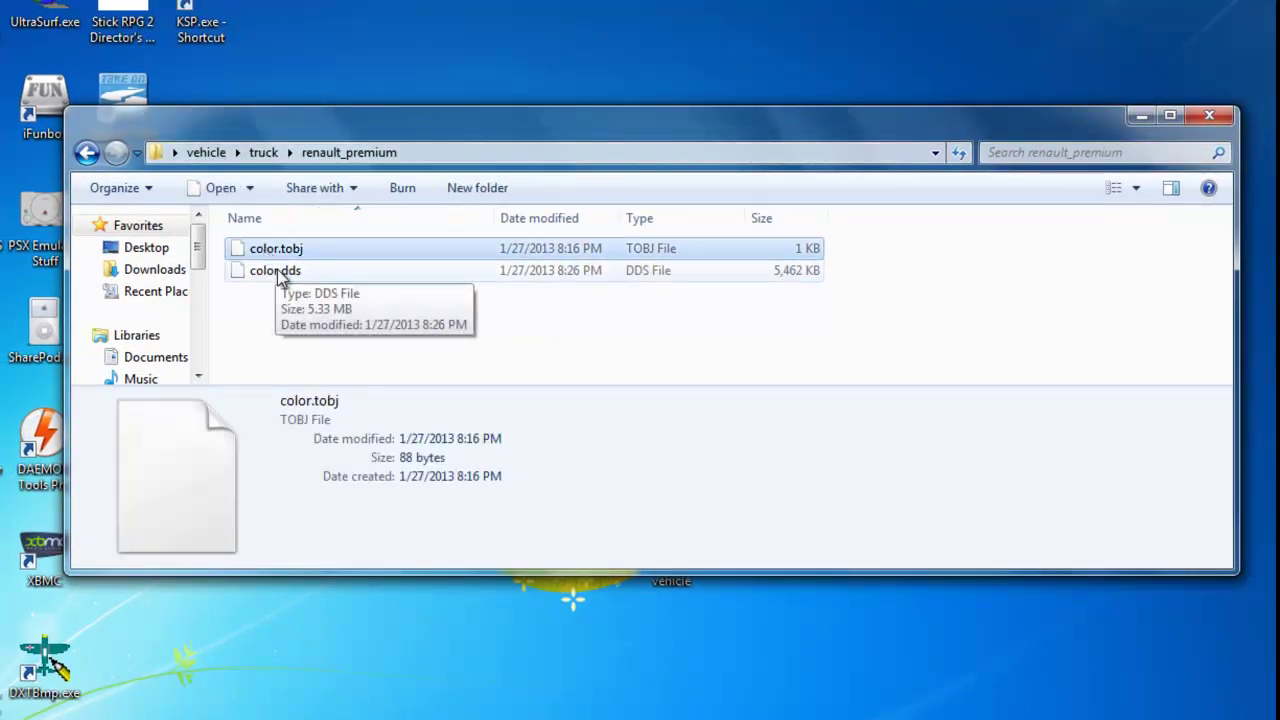
click(277, 269)
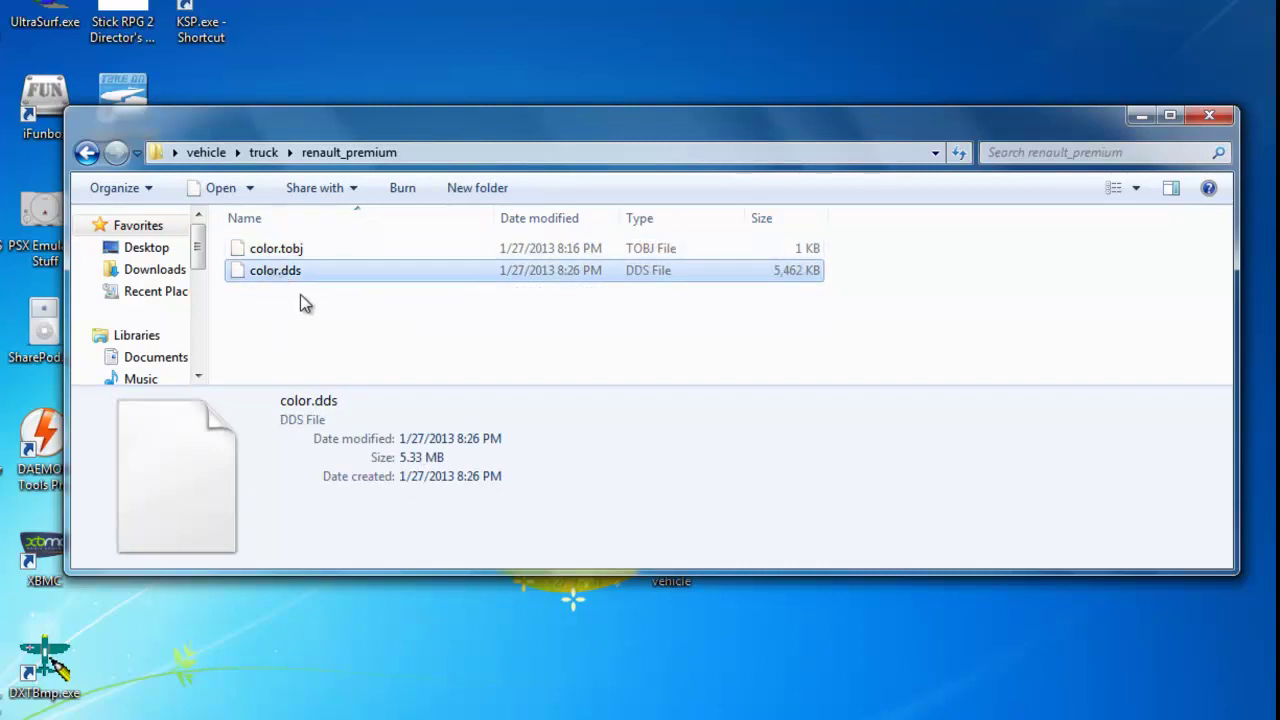
click(300, 298)
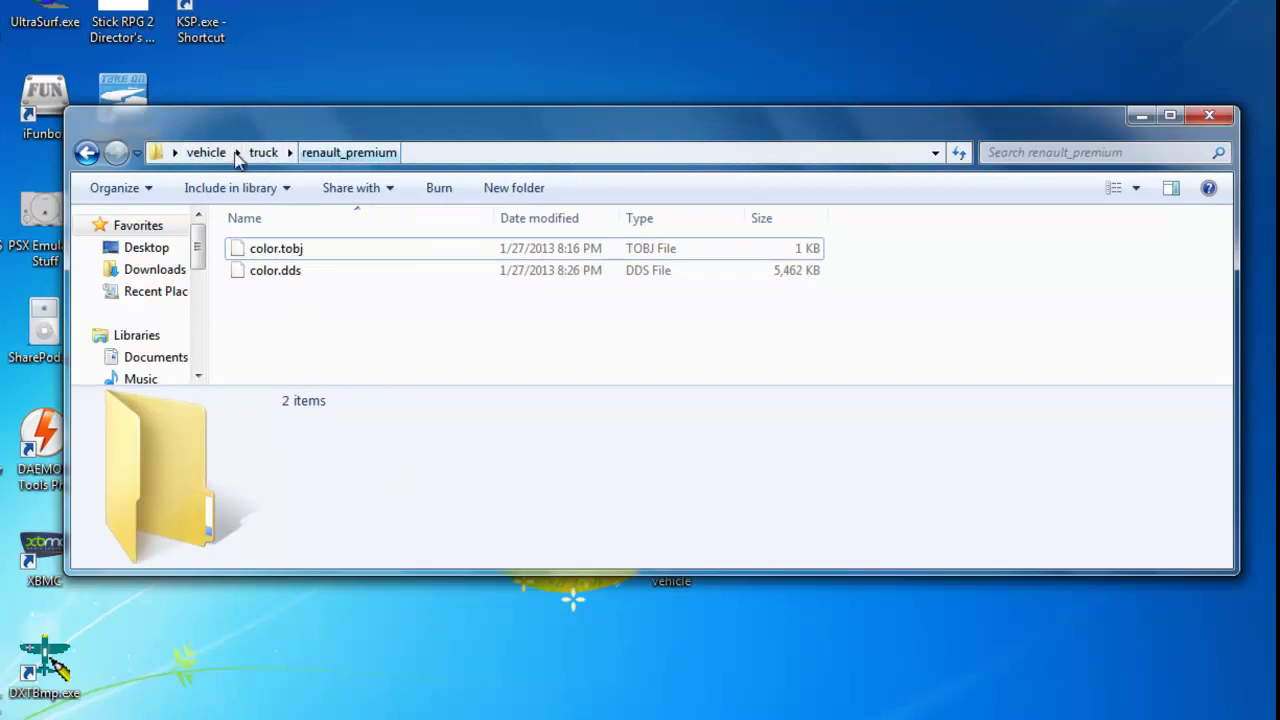
click(1207, 118)
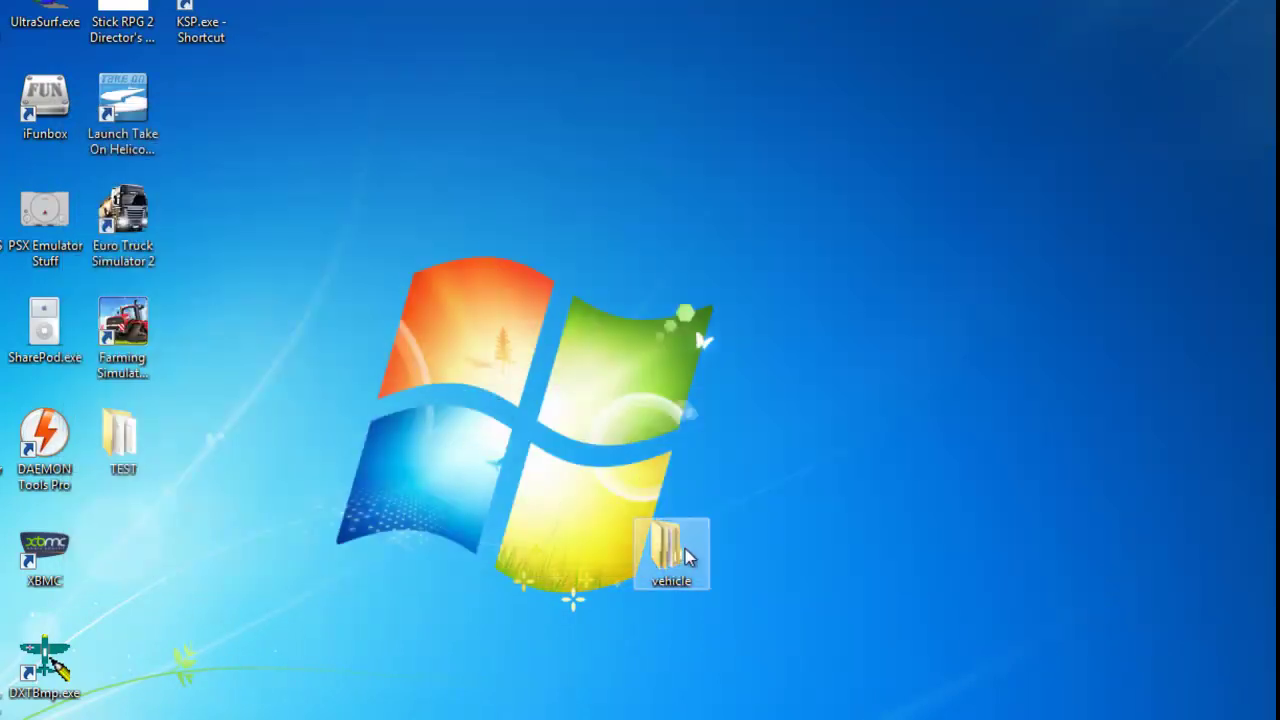
drag(683, 557, 292, 557)
click(390, 505)
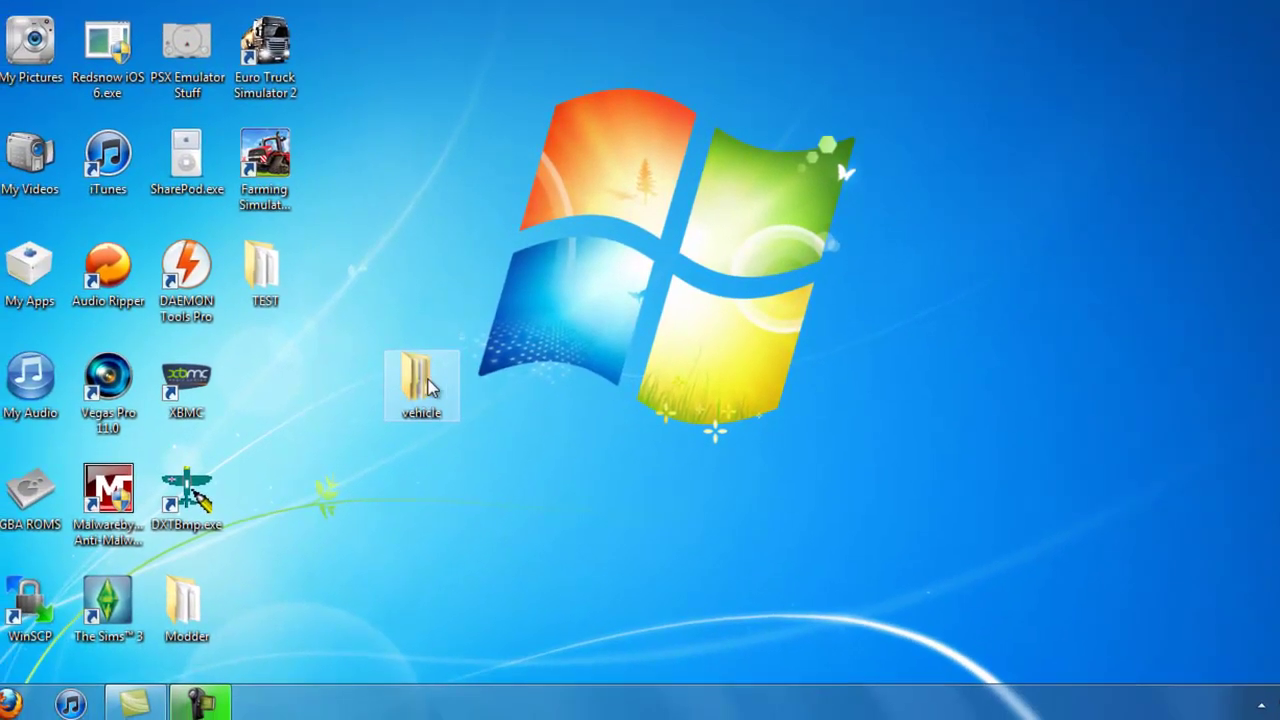
Step: Archive the vehicle folder as a ZIP with the Store compression method
right_click(428, 387)
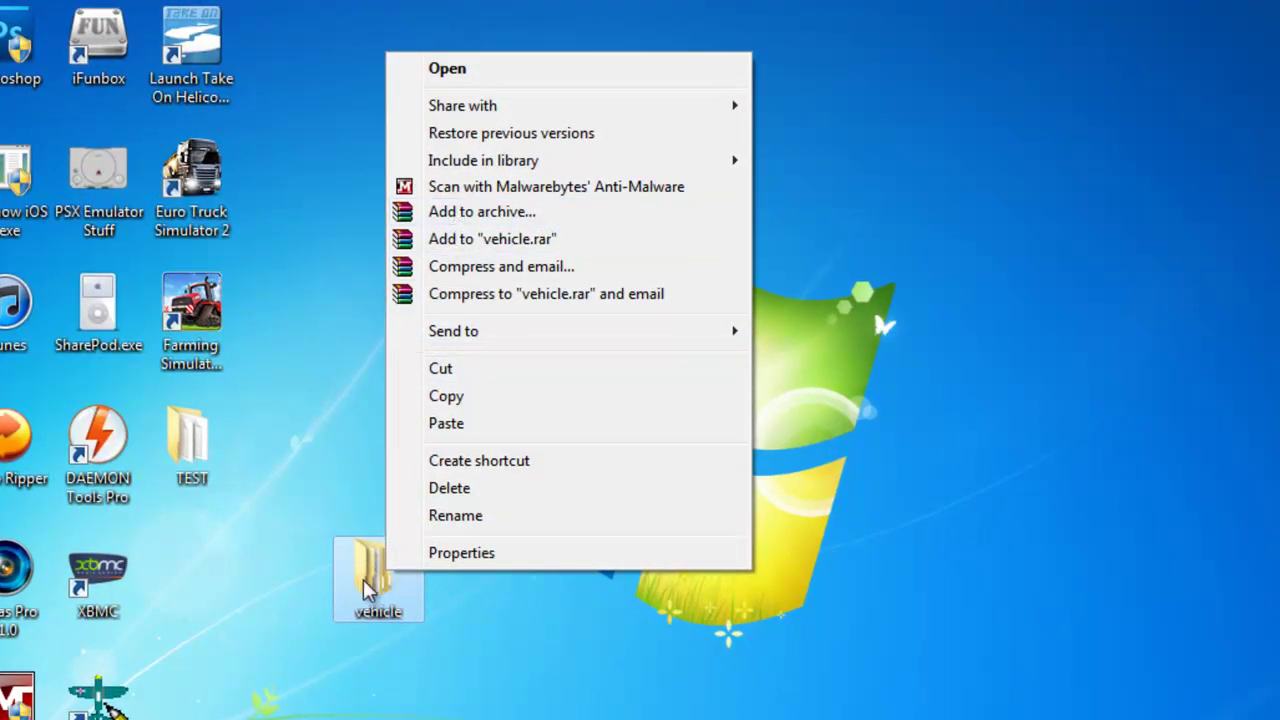
click(481, 214)
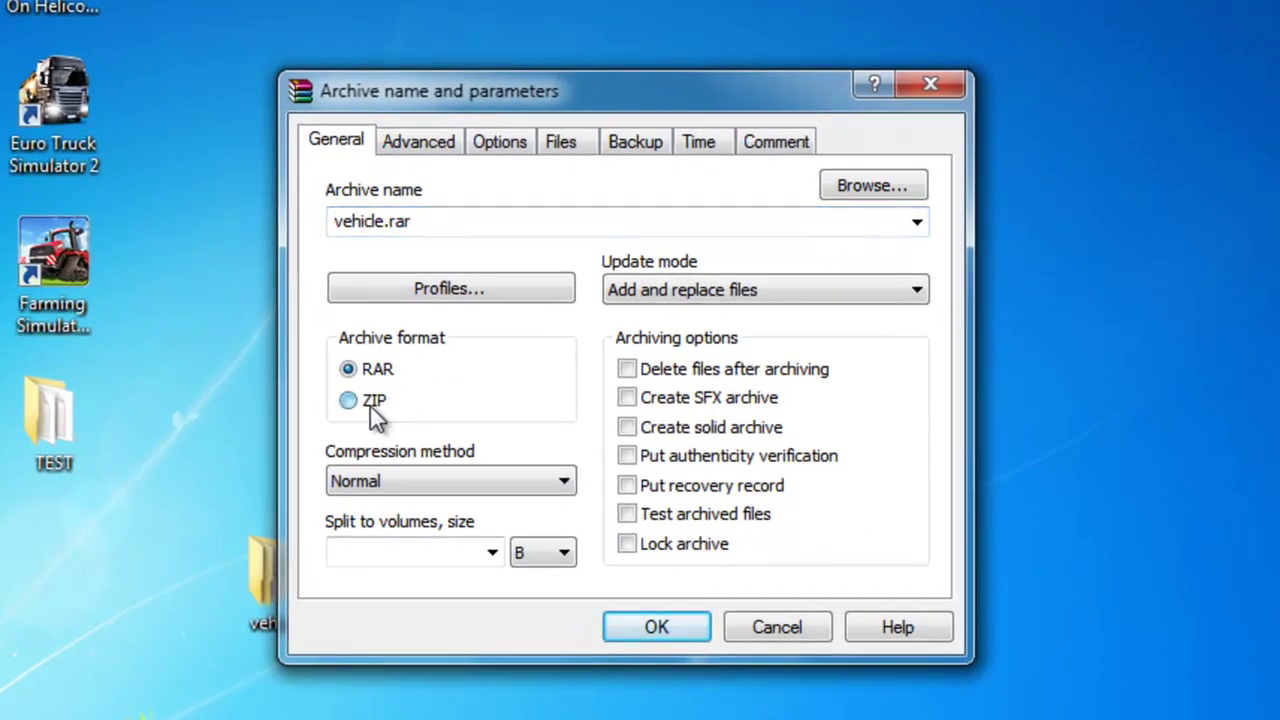
click(376, 403)
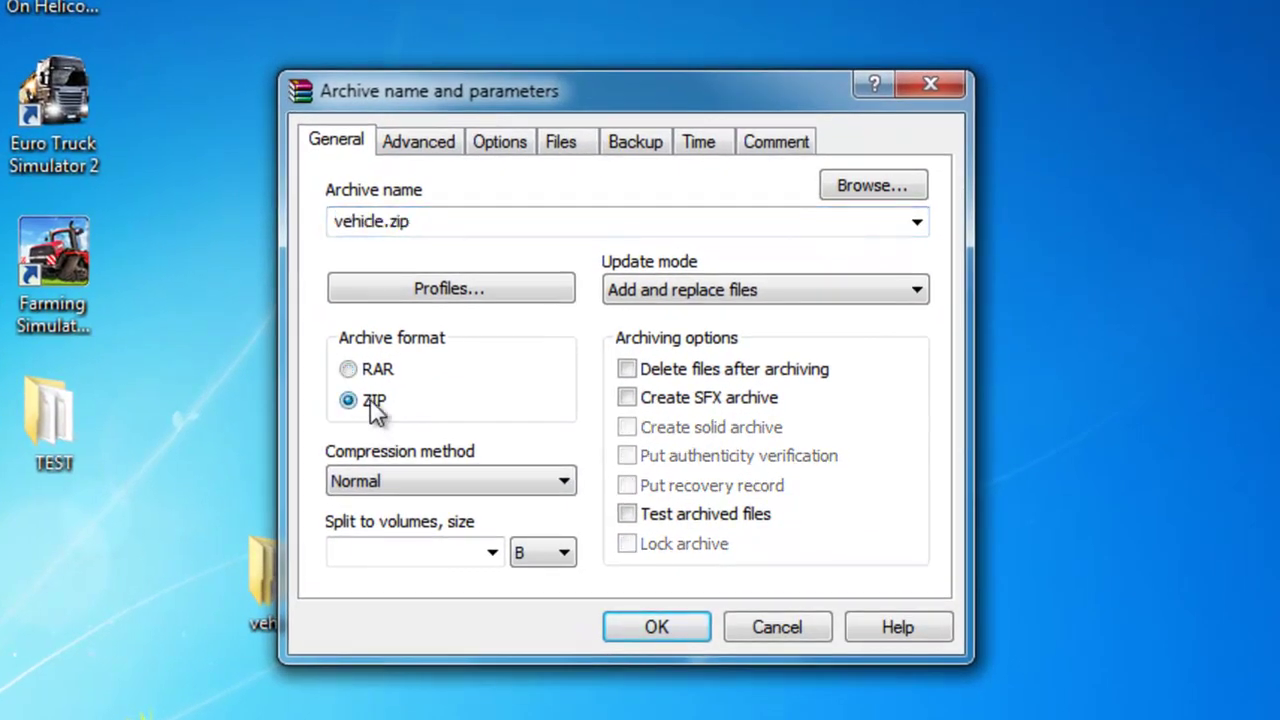
click(383, 478)
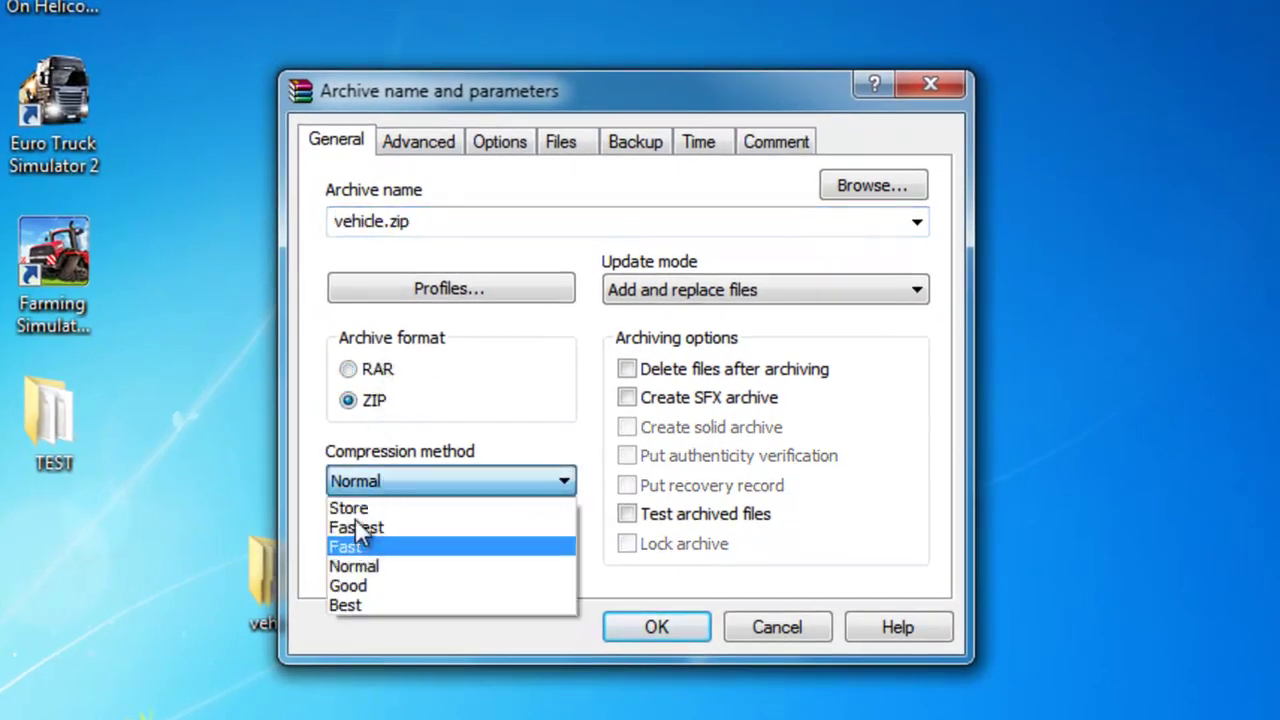
click(359, 510)
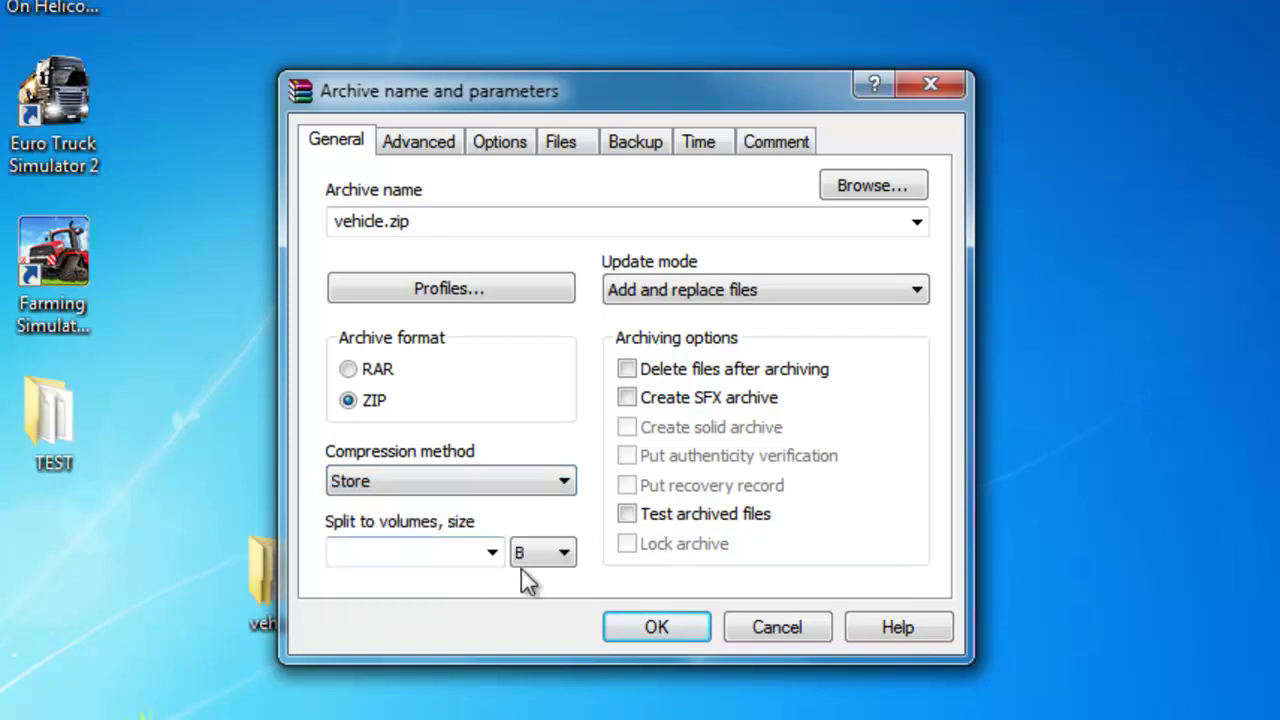
click(640, 628)
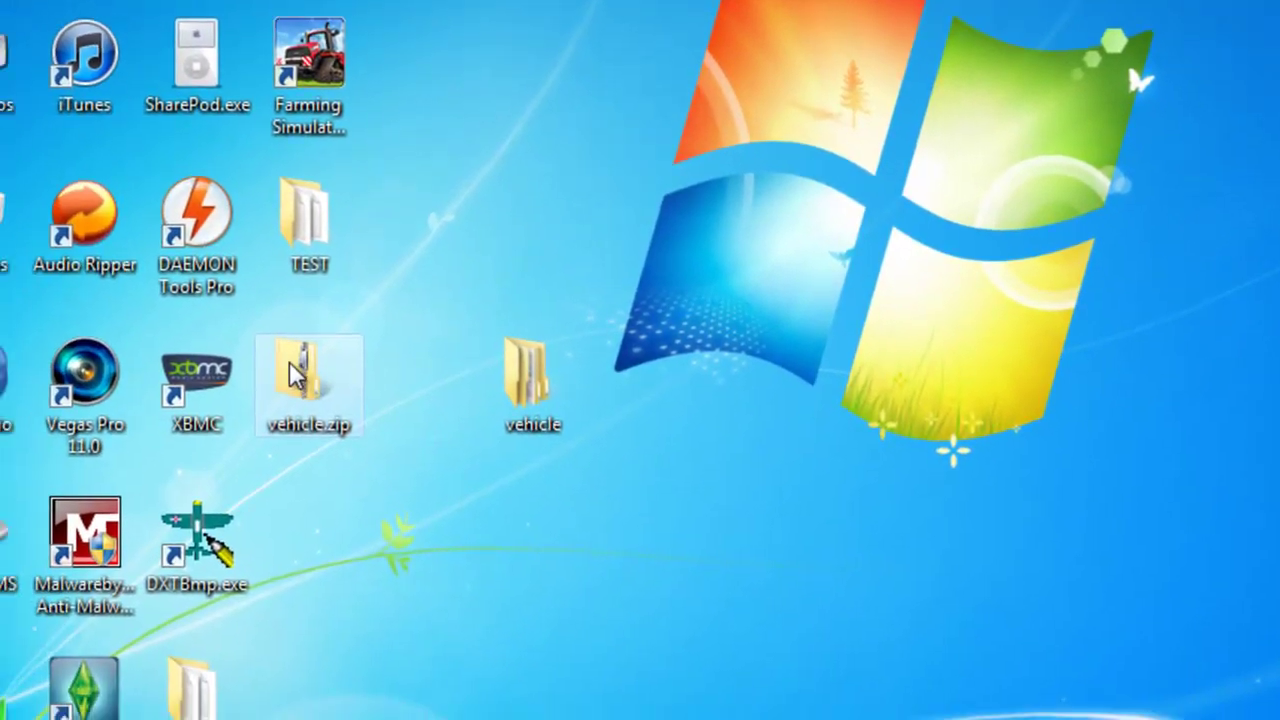
Step: Arrange vehicle.zip and the vehicle folder on the desktop
drag(47, 572, 473, 425)
drag(727, 232, 730, 232)
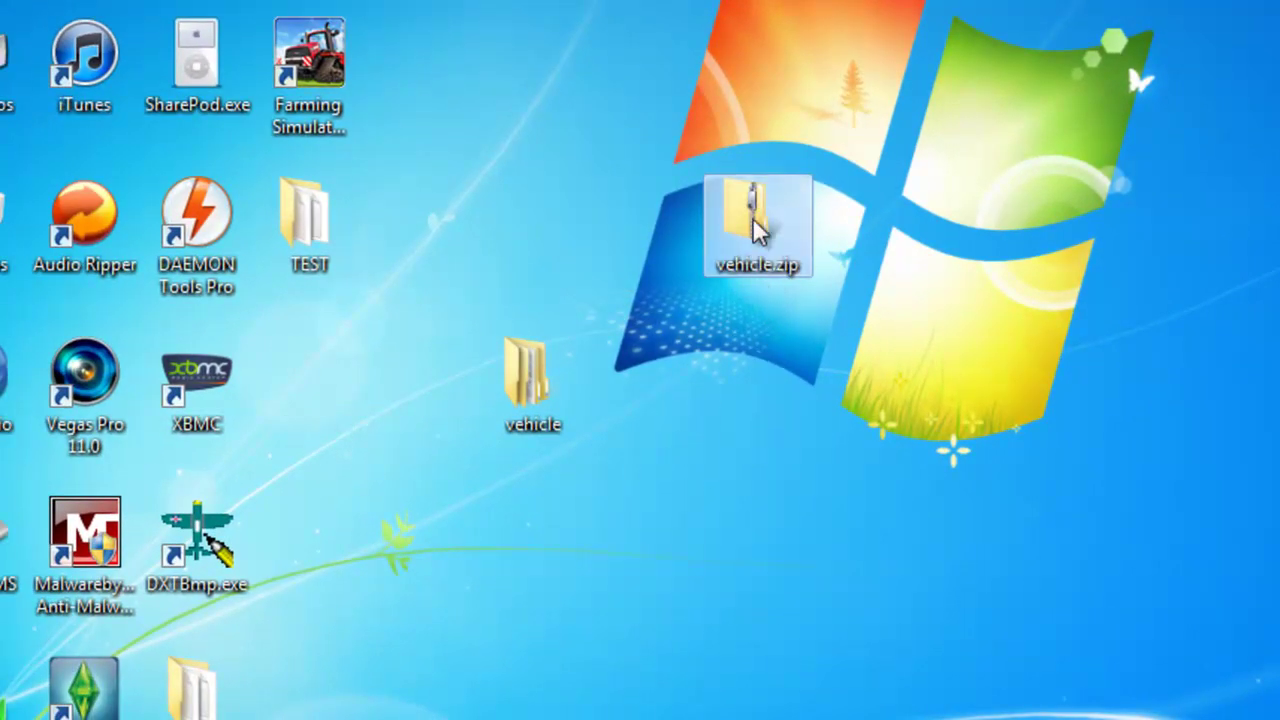
click(529, 393)
drag(317, 373, 318, 375)
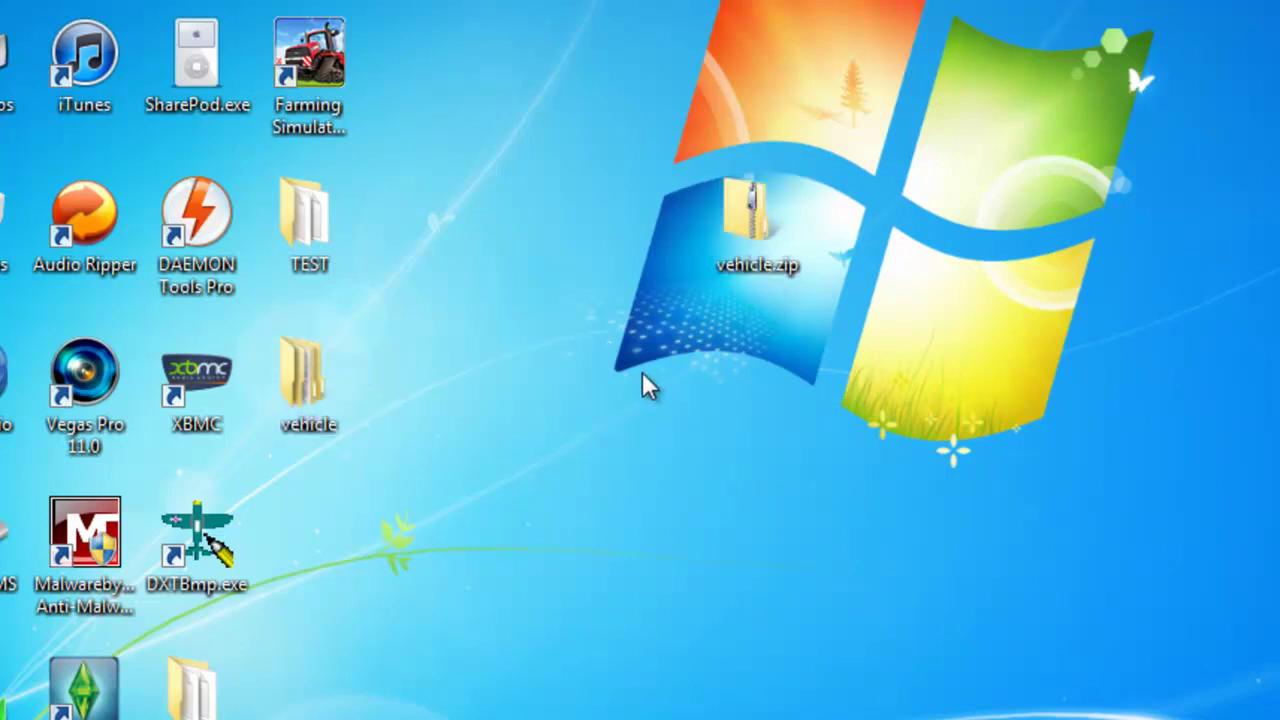
right_click(738, 210)
Step: Confirm Hide extensions for known file types is unticked in the Folder Options View tab
right_click(670, 316)
click(627, 265)
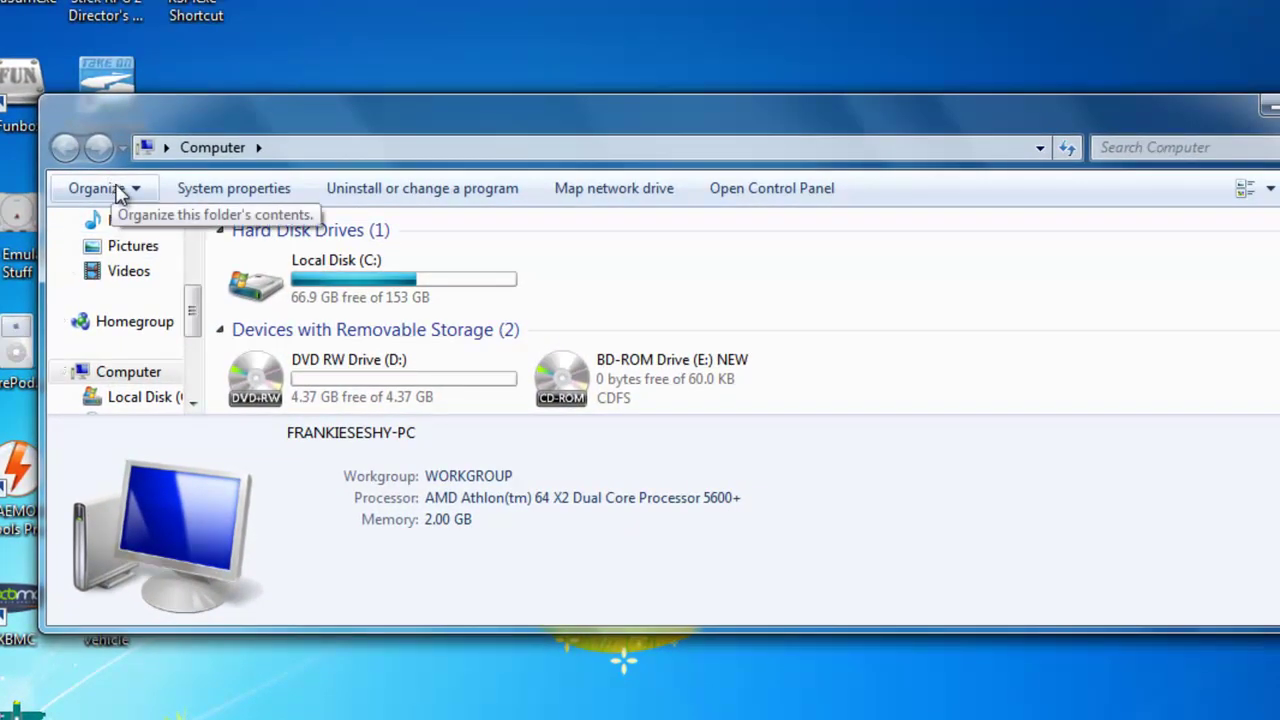
click(112, 189)
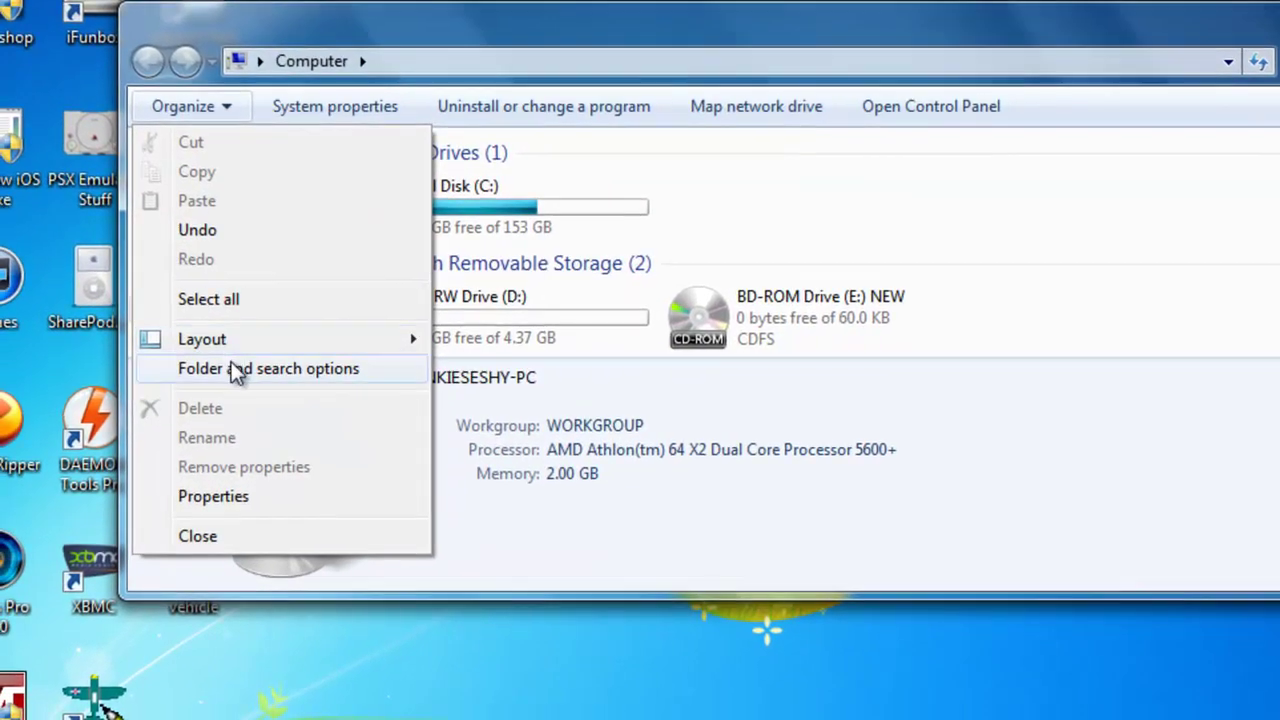
click(237, 369)
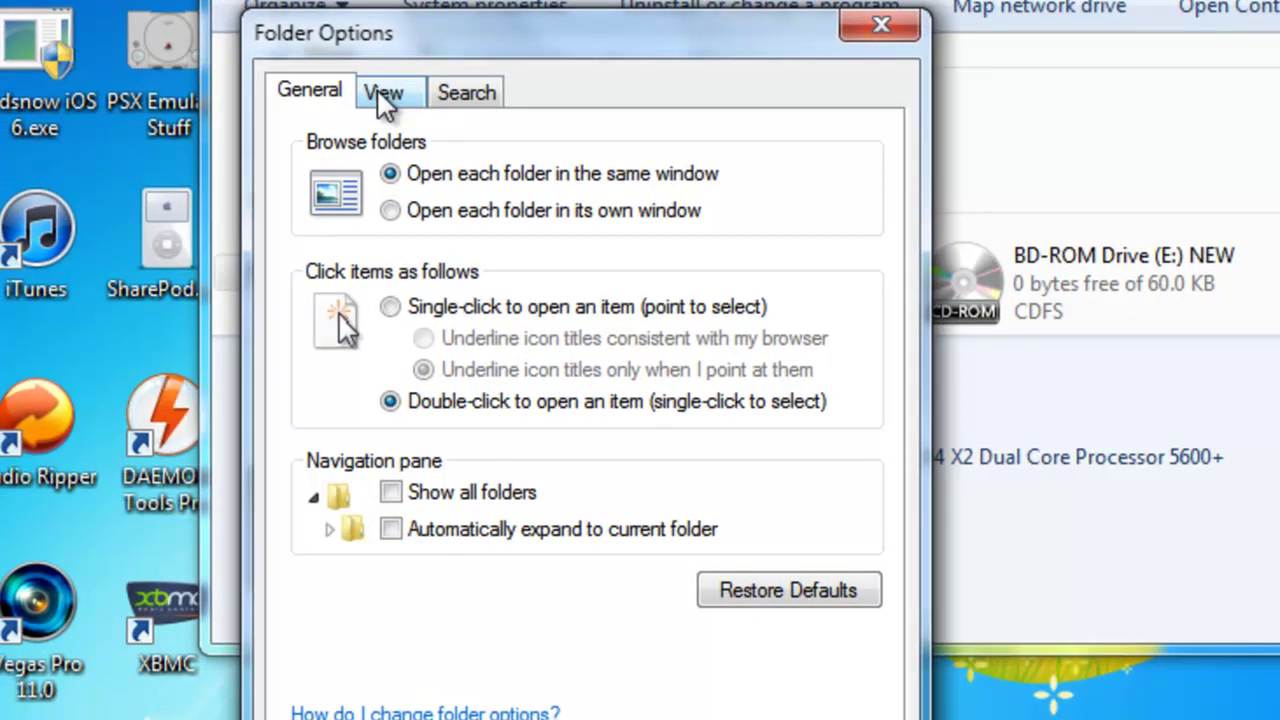
click(384, 94)
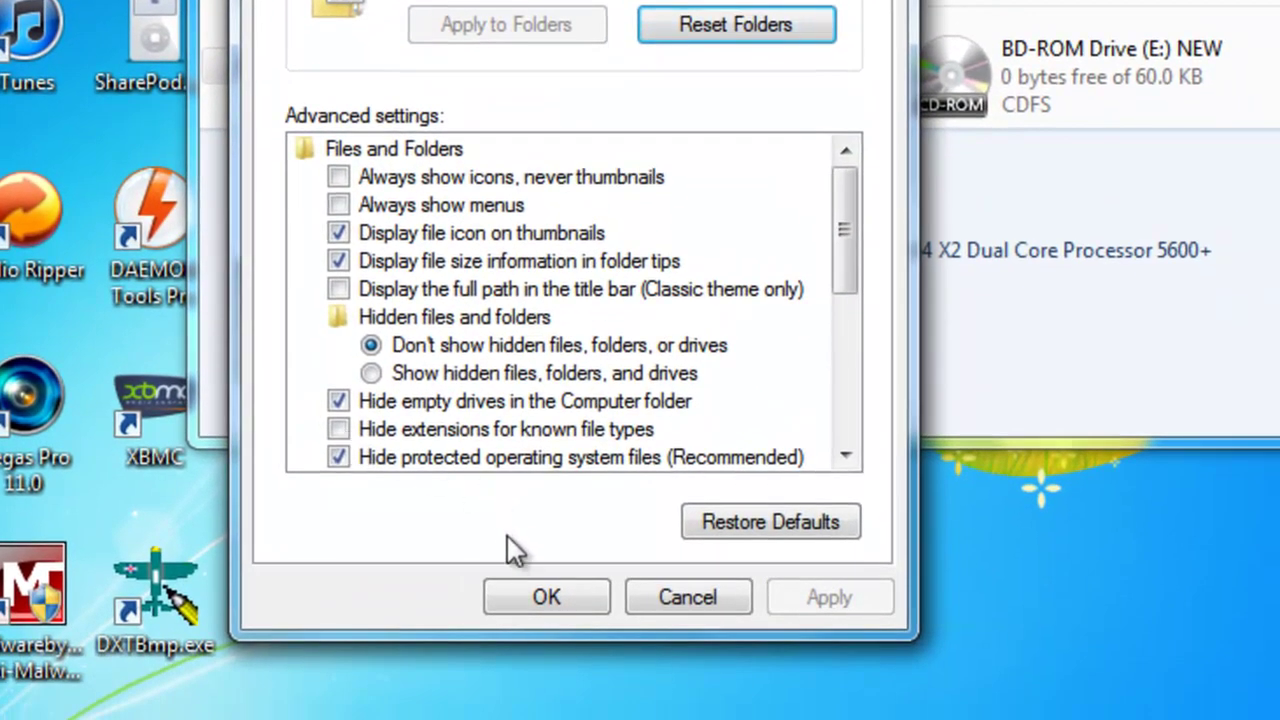
click(523, 598)
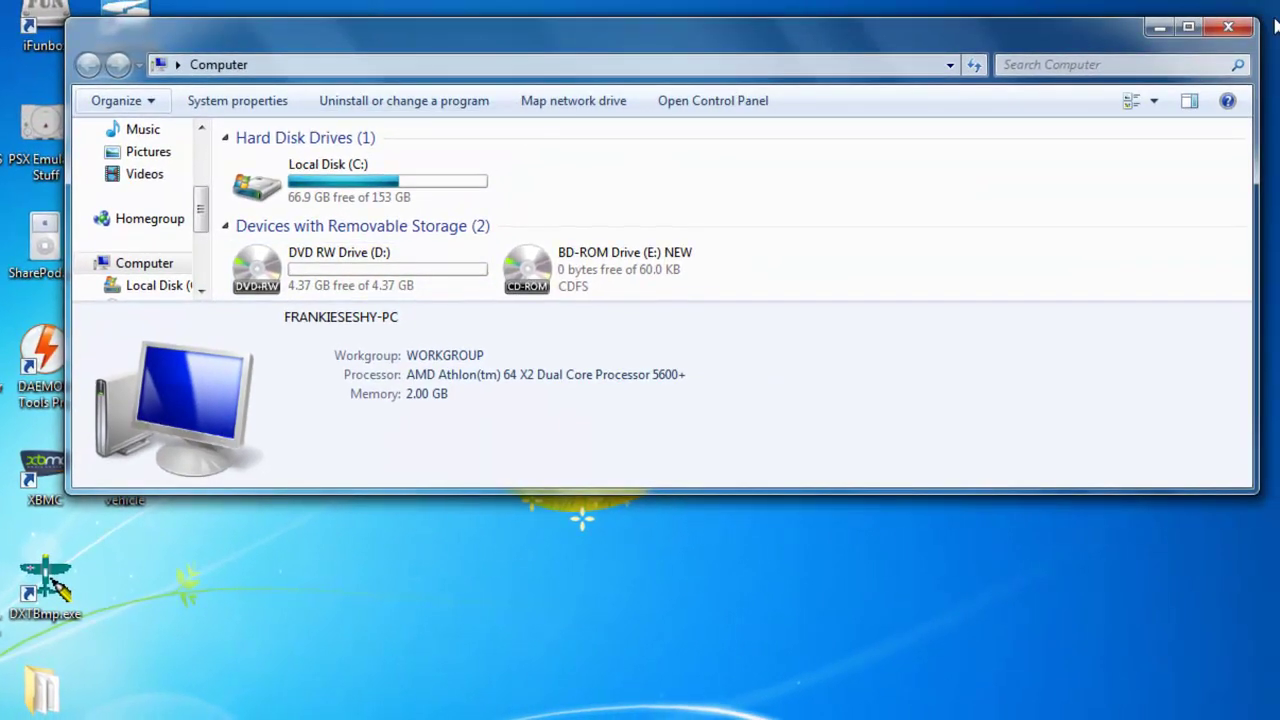
Step: Close the Computer window and rename vehicle.zip to MYMOD.zip
click(1228, 32)
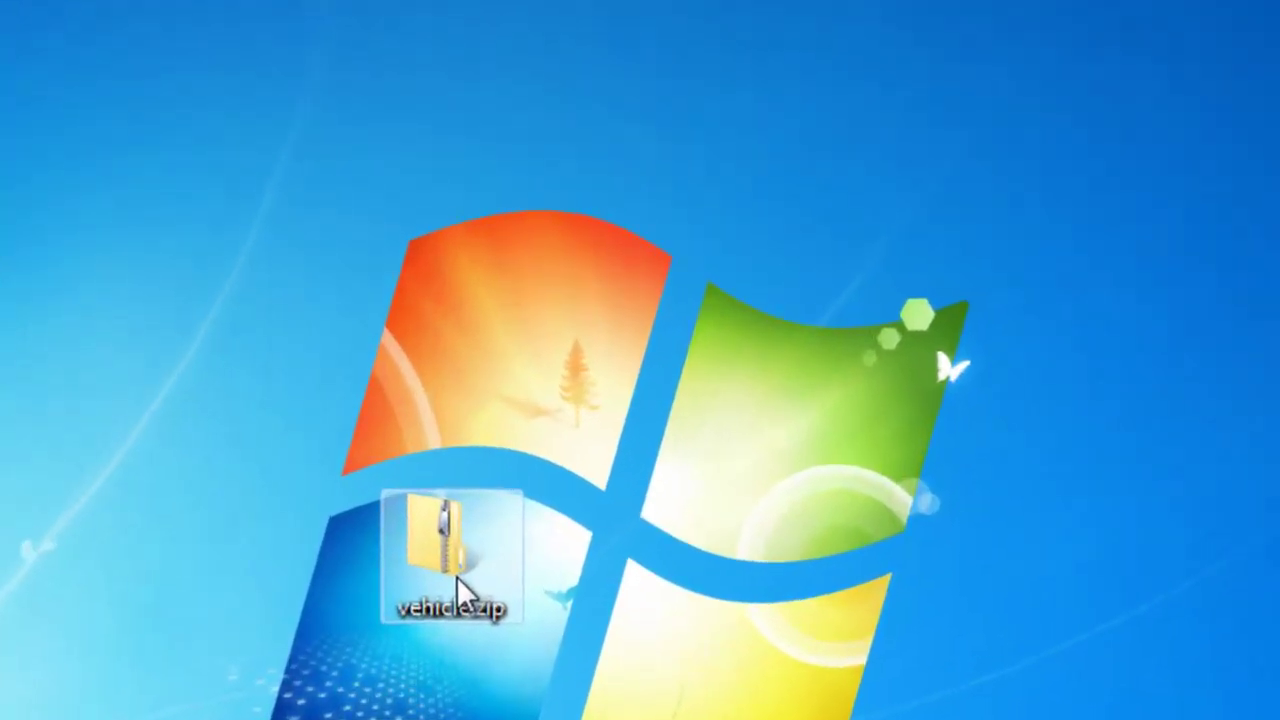
right_click(450, 385)
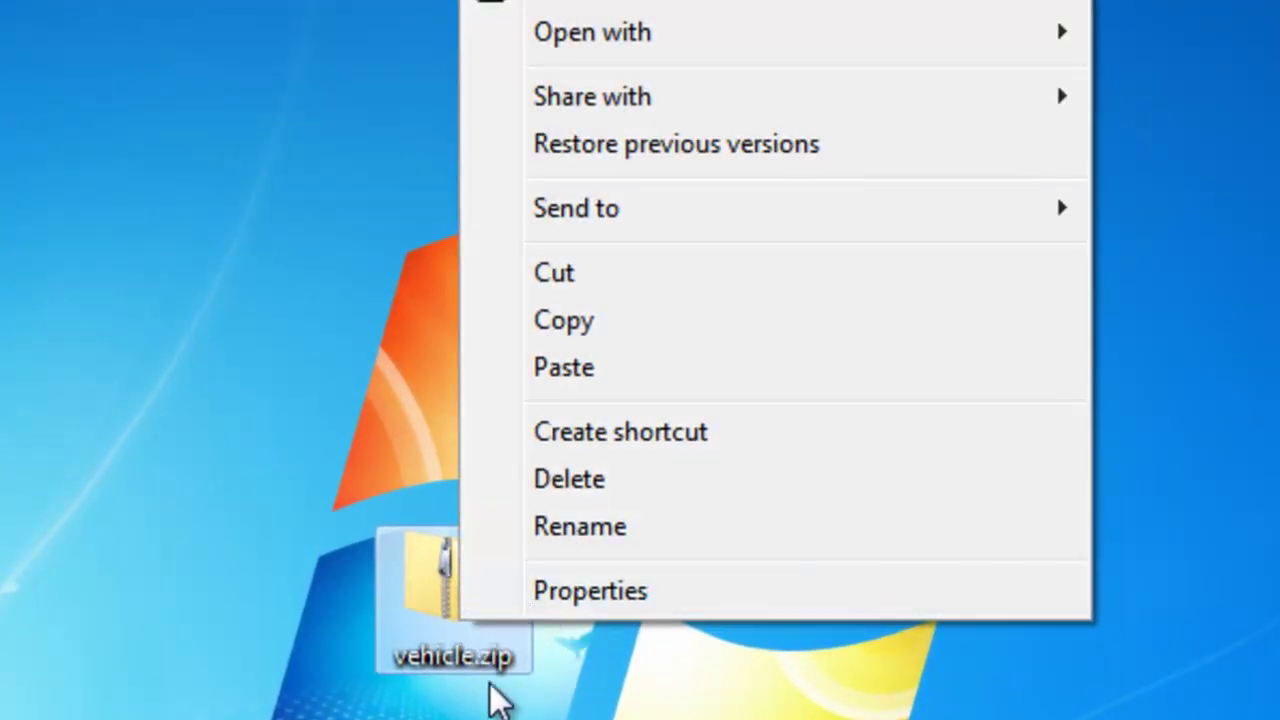
click(490, 712)
click(490, 712)
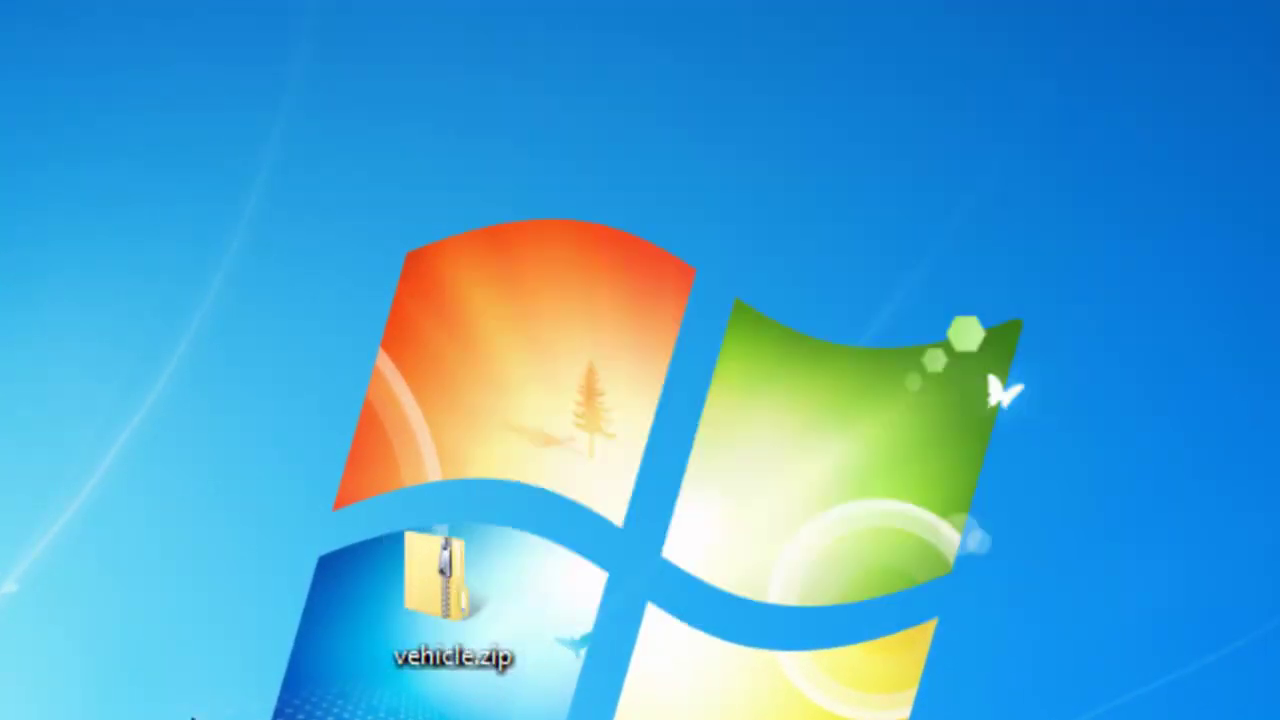
right_click(481, 645)
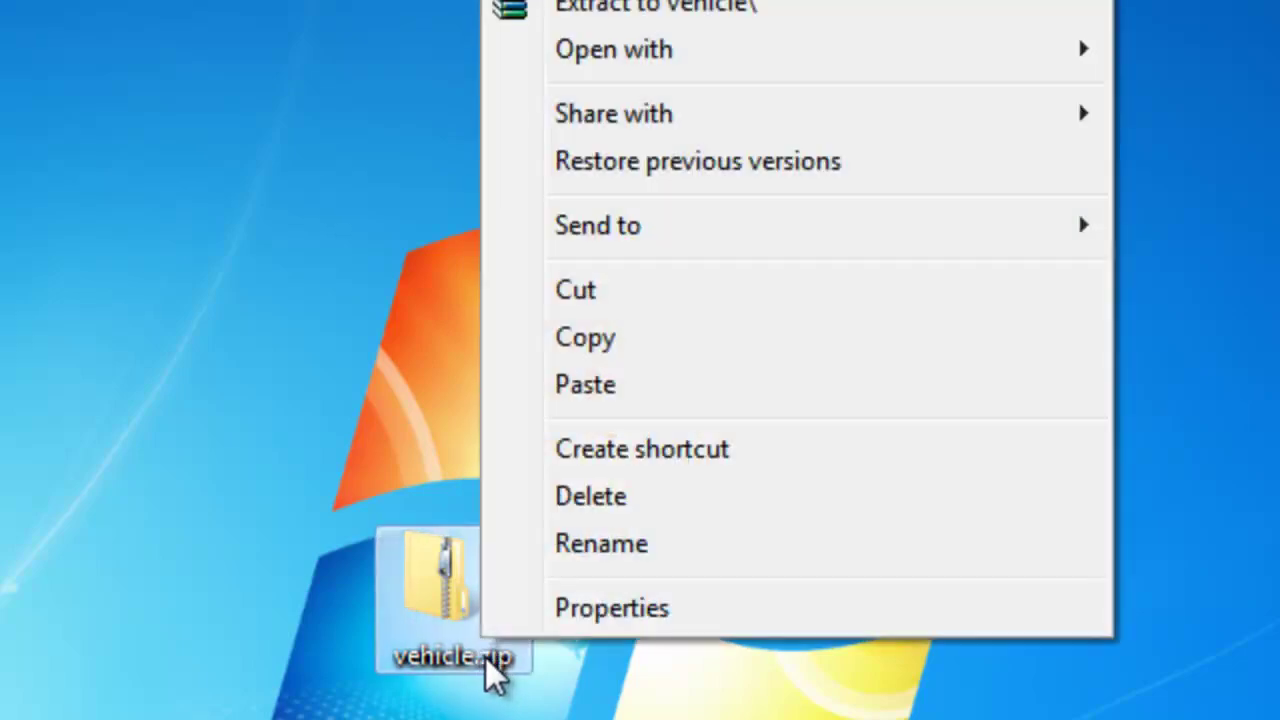
click(610, 541)
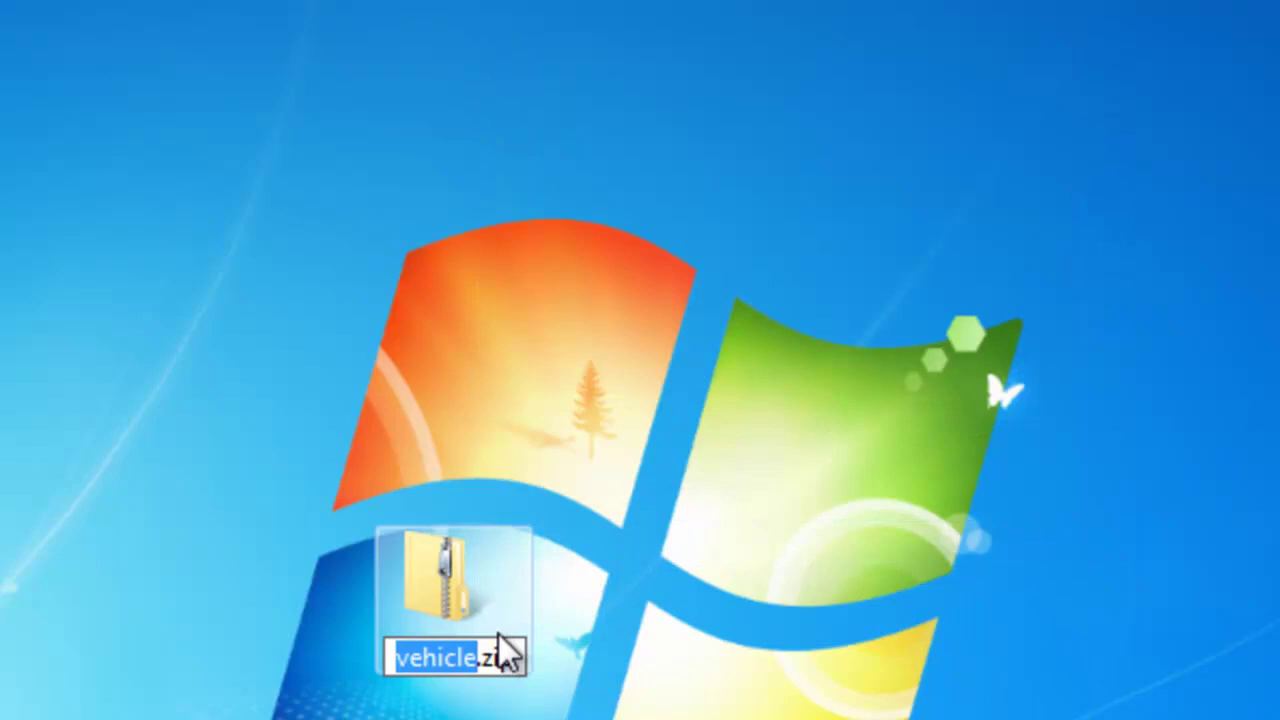
key(BackSpace)
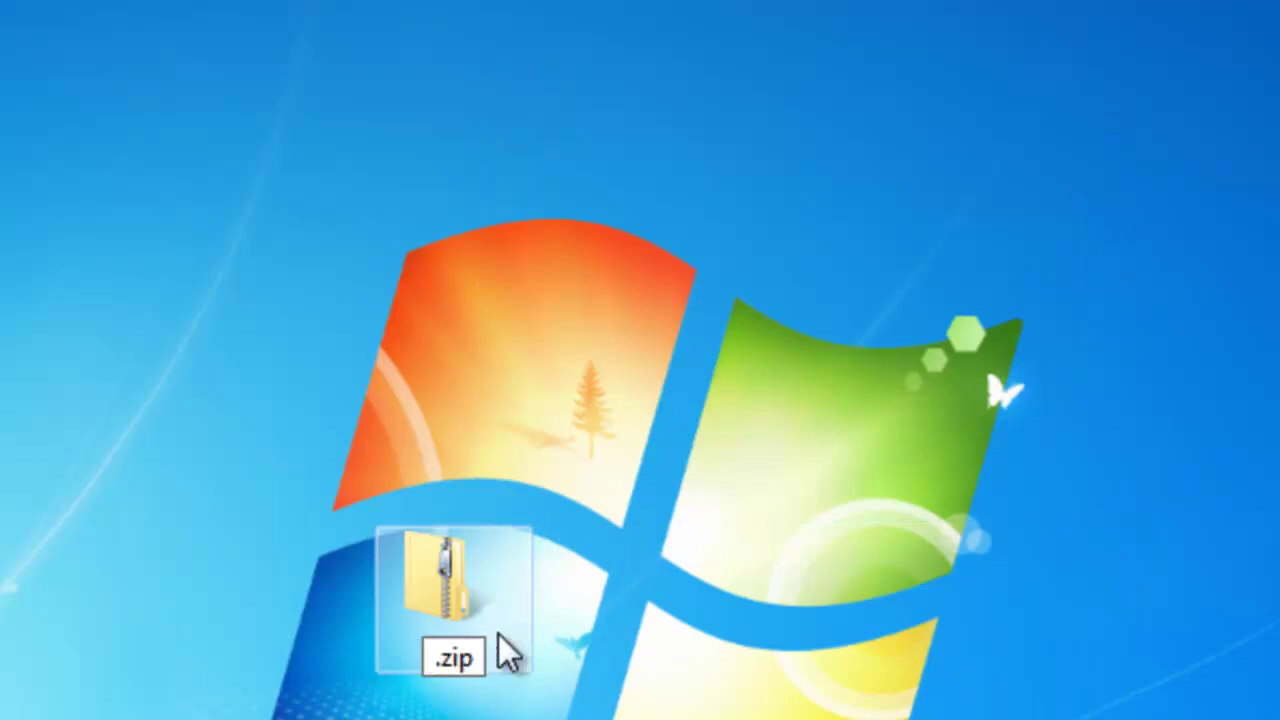
text(MY)
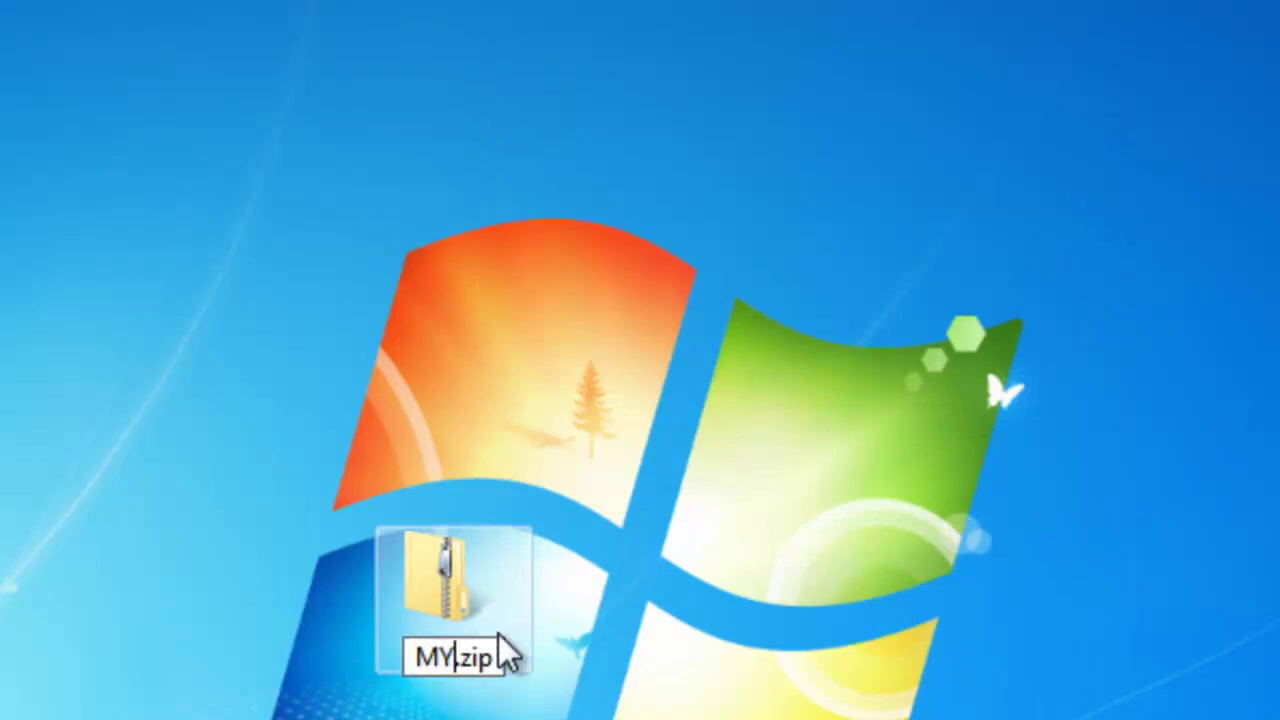
text(MOD)
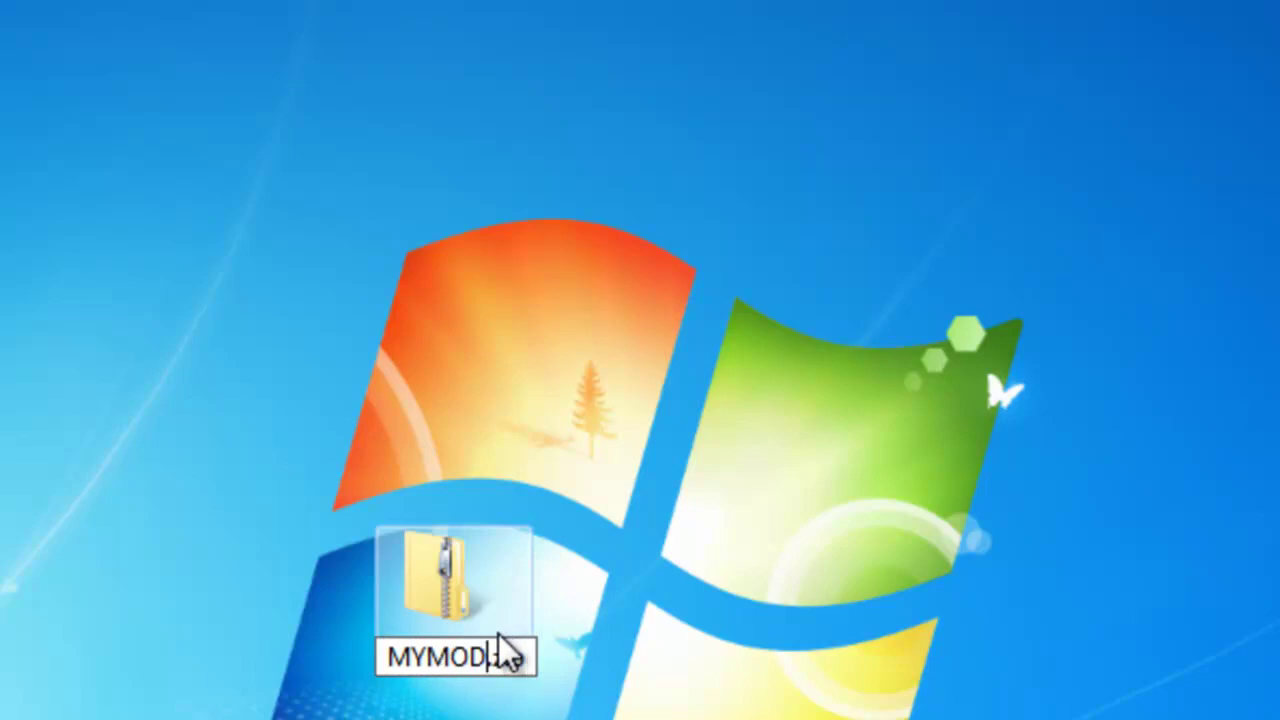
click(701, 614)
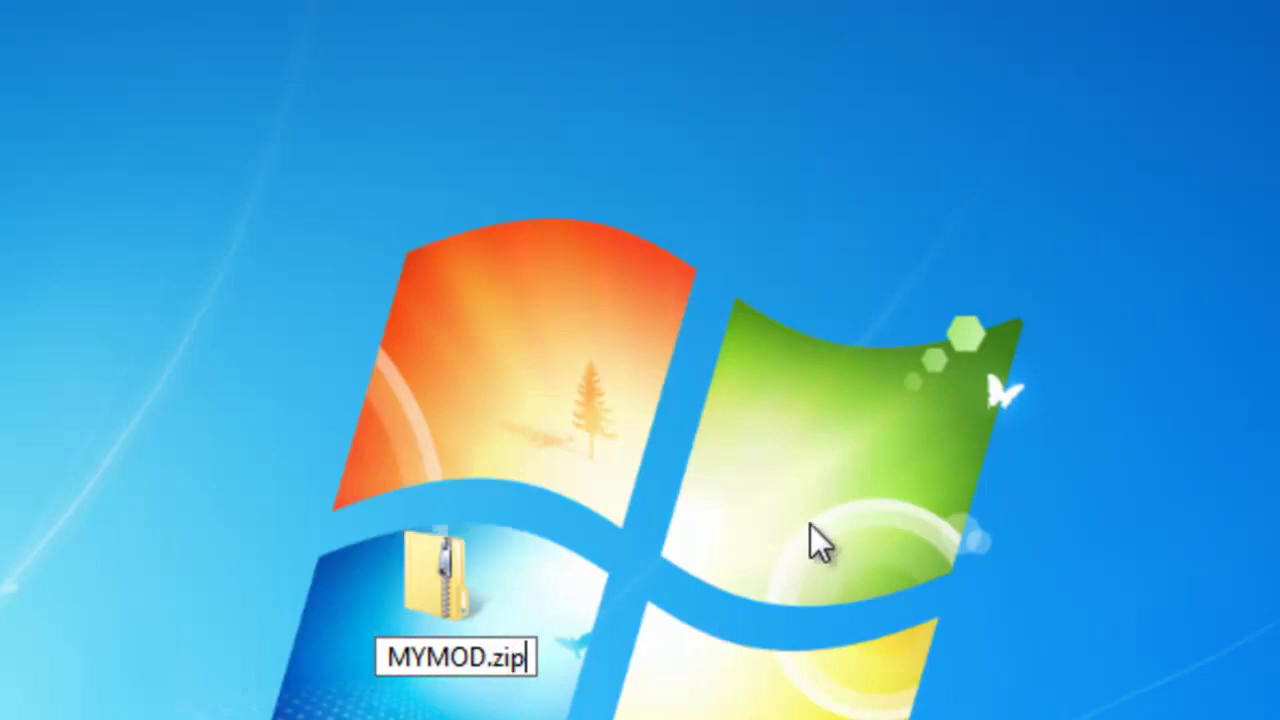
Step: Change the extension to .scs, making it MYMOD.scs, and accept the warning
key(BackSpace)
key(BackSpace)
key(BackSpace)
text(sc)
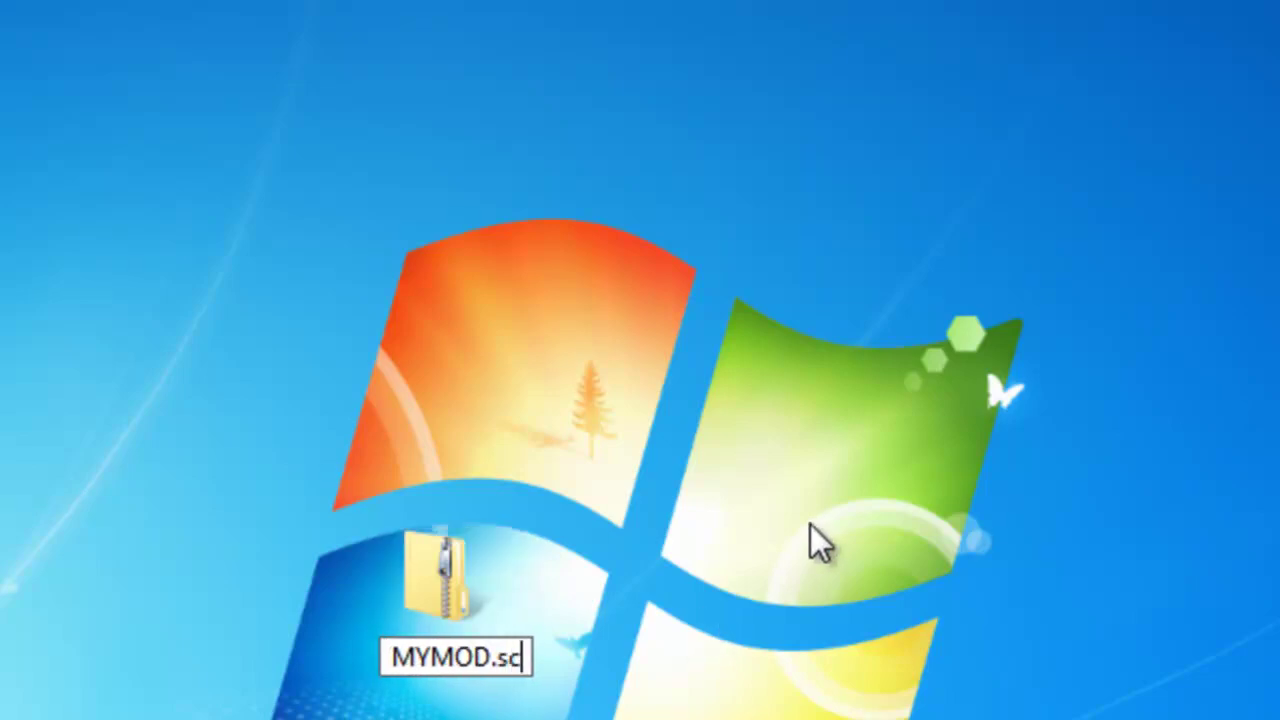
text(s)
key(Return)
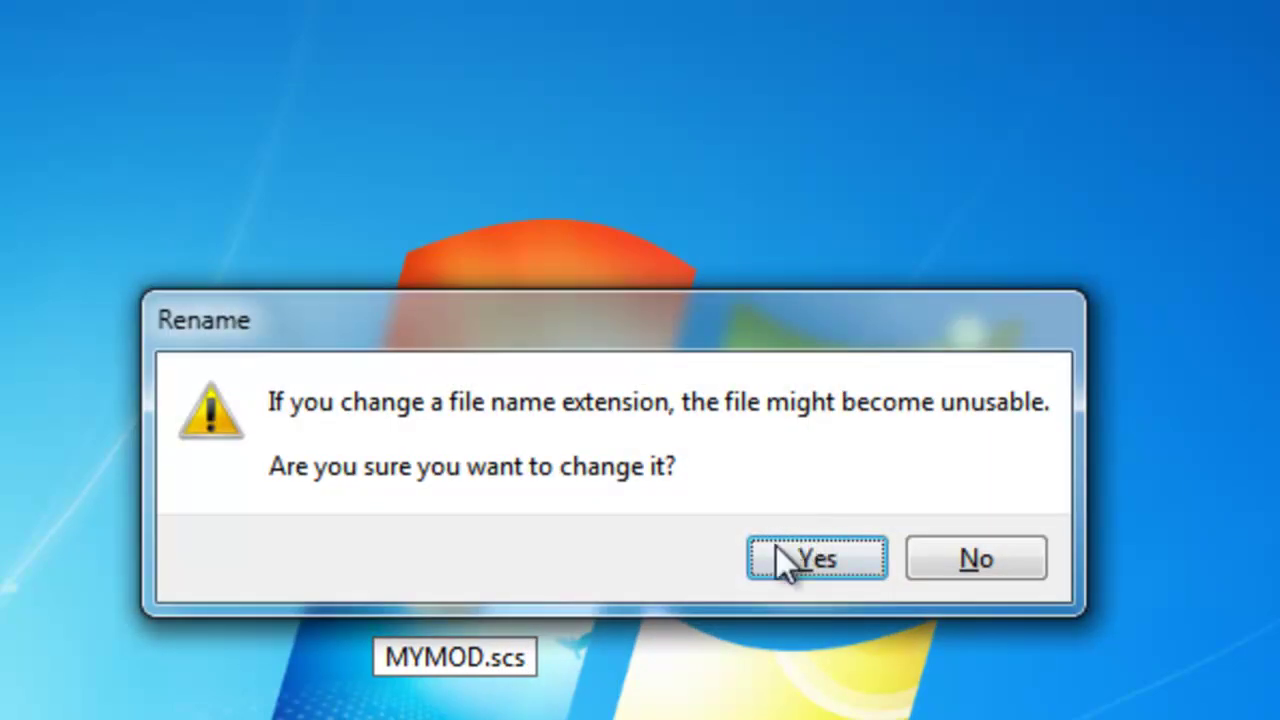
click(787, 564)
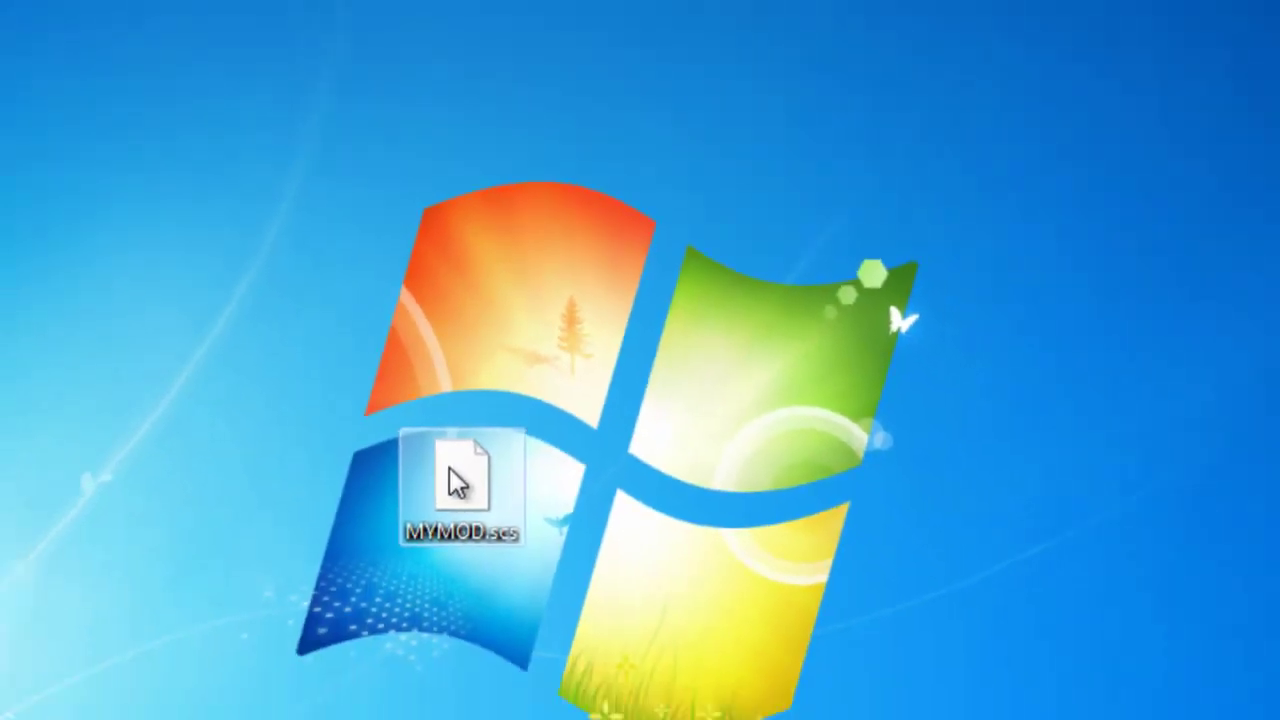
Step: Browse to Documents > Euro Truck Simulator 2 > mod in a Computer window
drag(457, 483, 203, 719)
drag(300, 520, 306, 604)
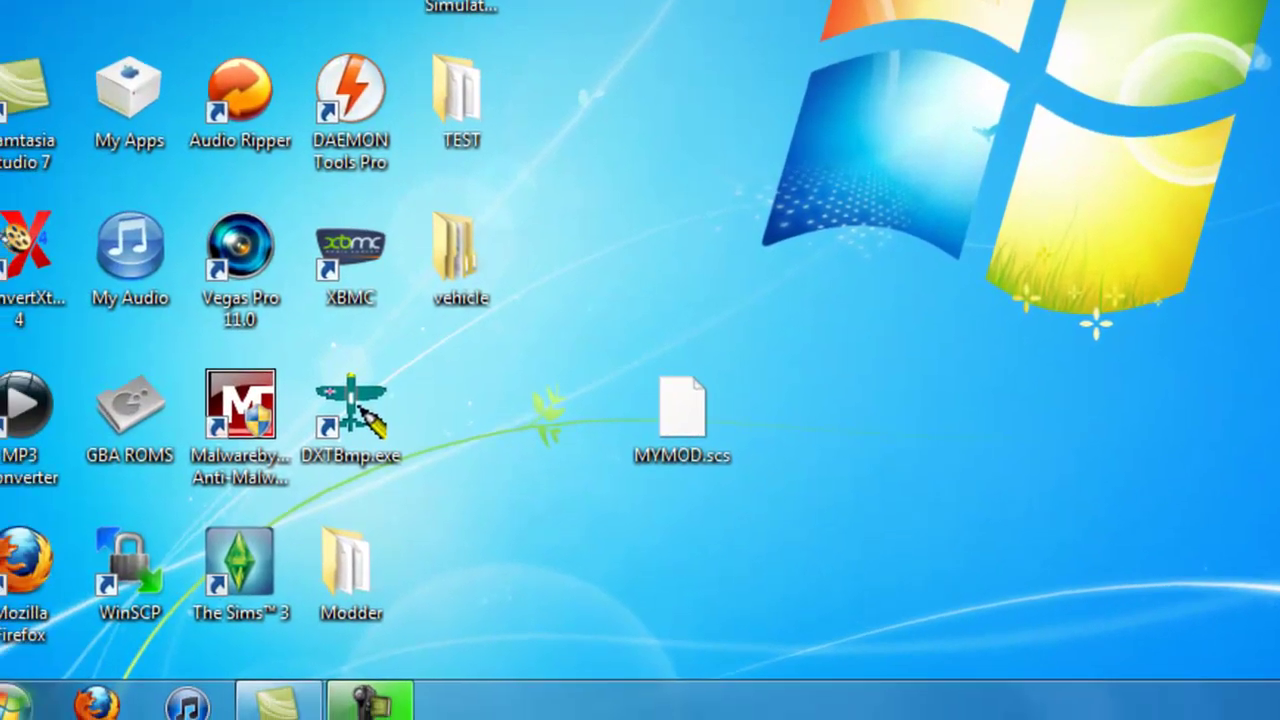
key(super)
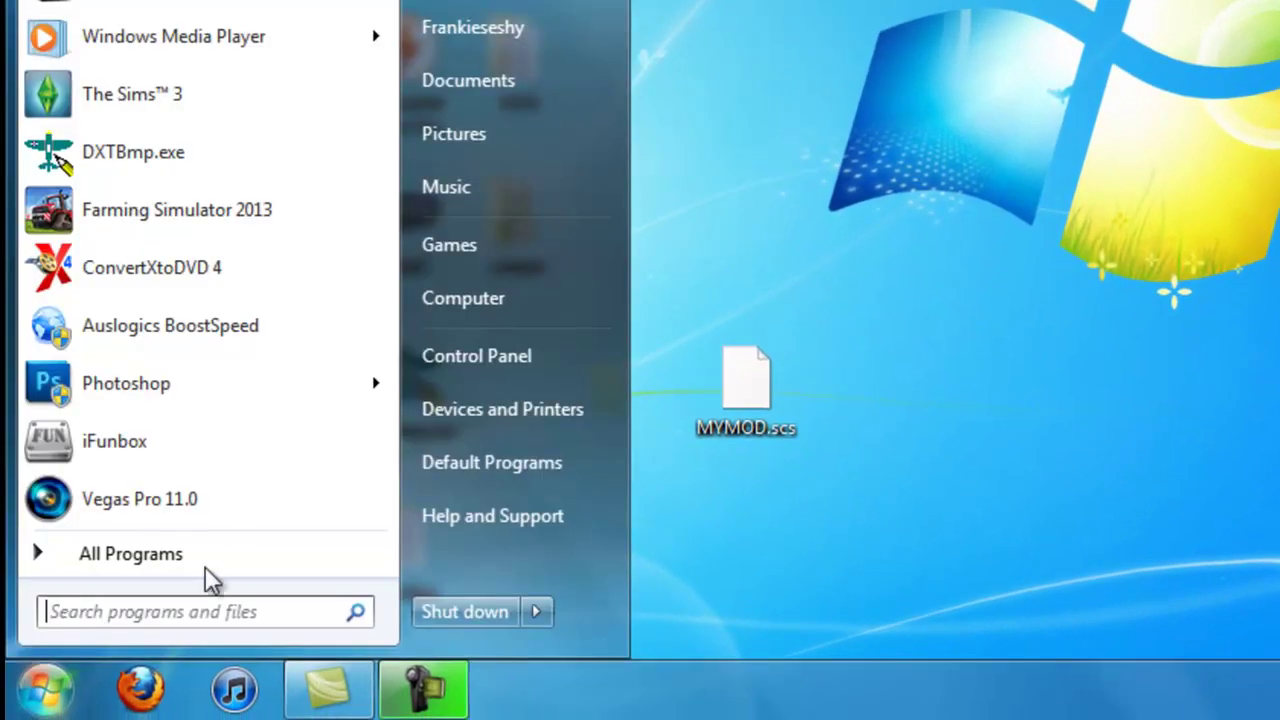
click(457, 301)
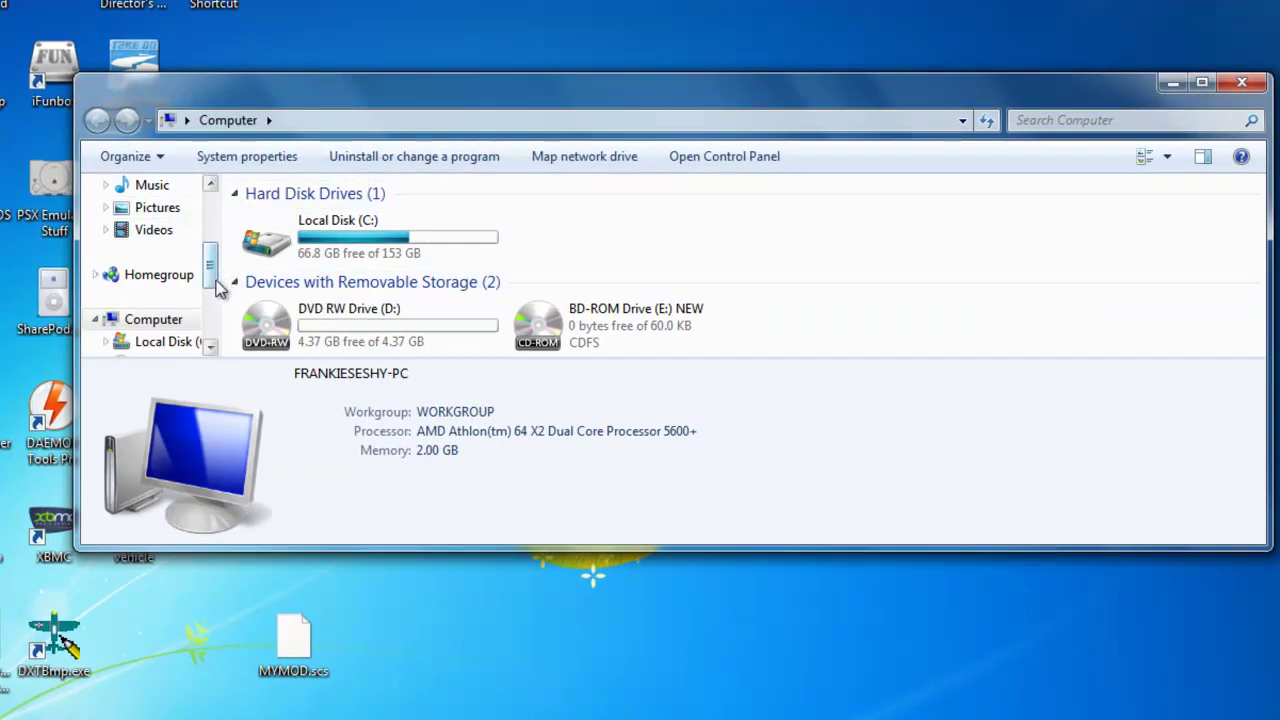
scroll(218, 287, up, 1)
click(168, 230)
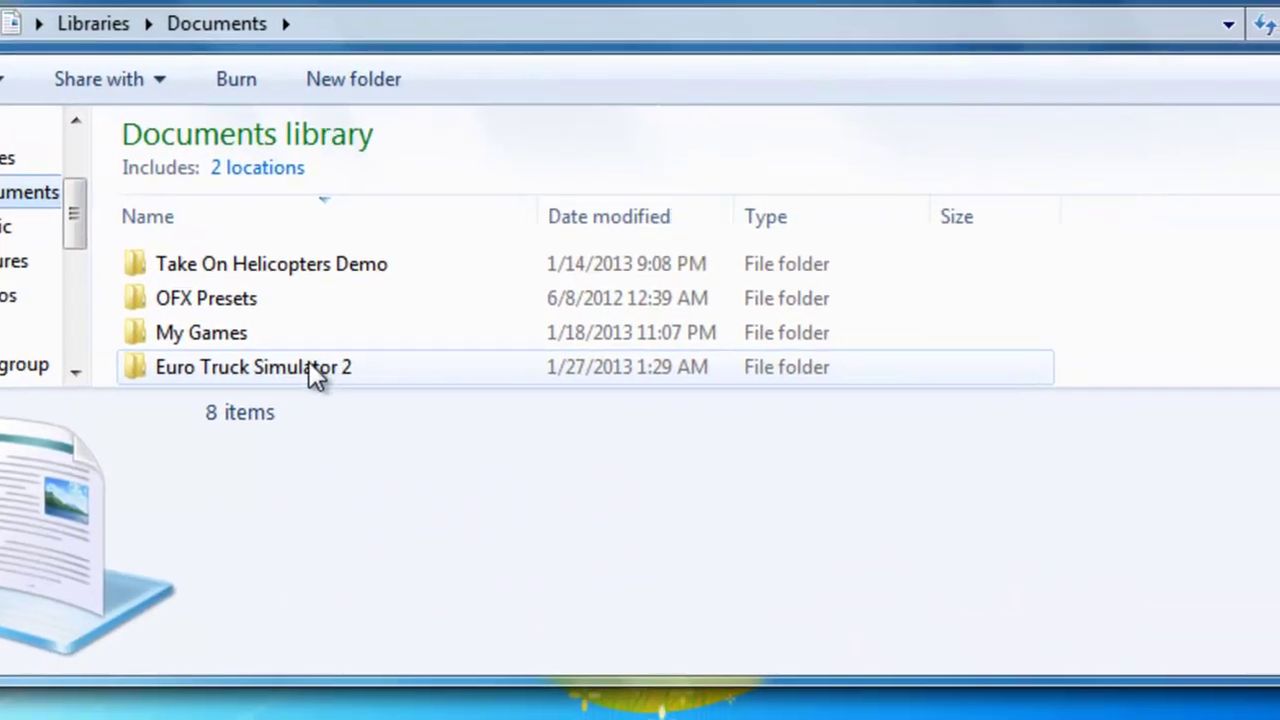
double_click(455, 423)
scroll(364, 384, down, 1)
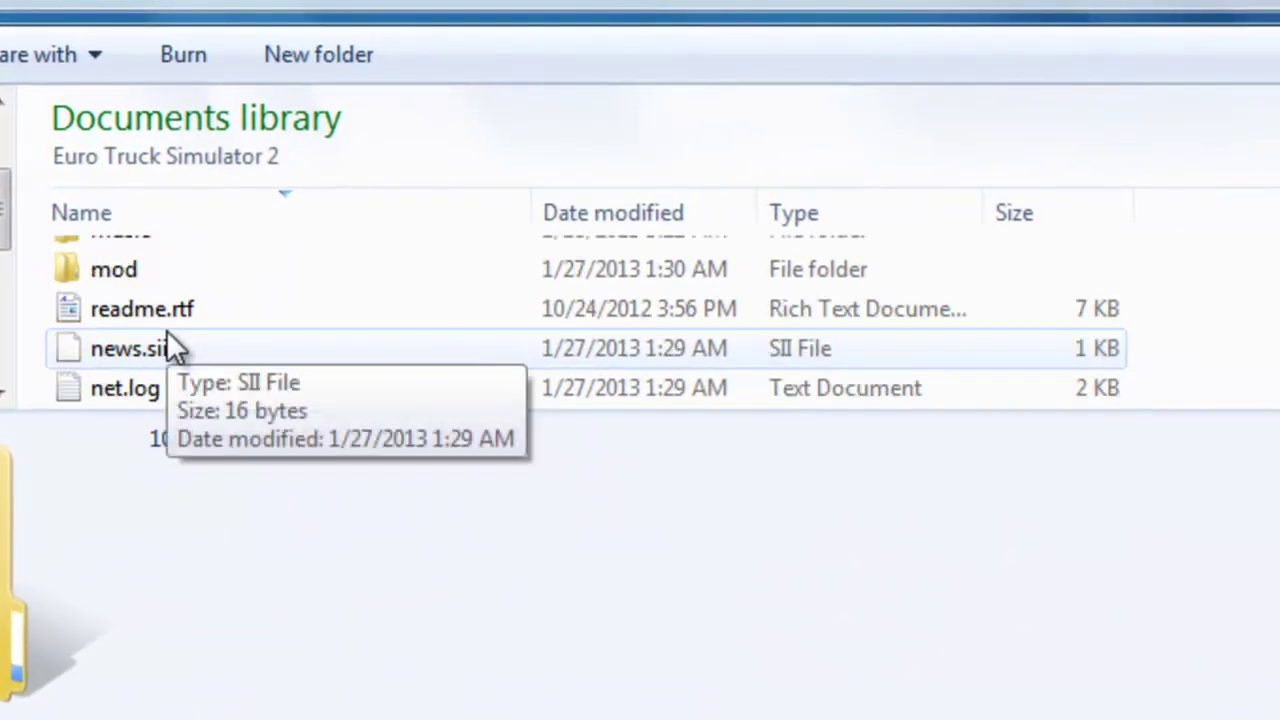
double_click(114, 270)
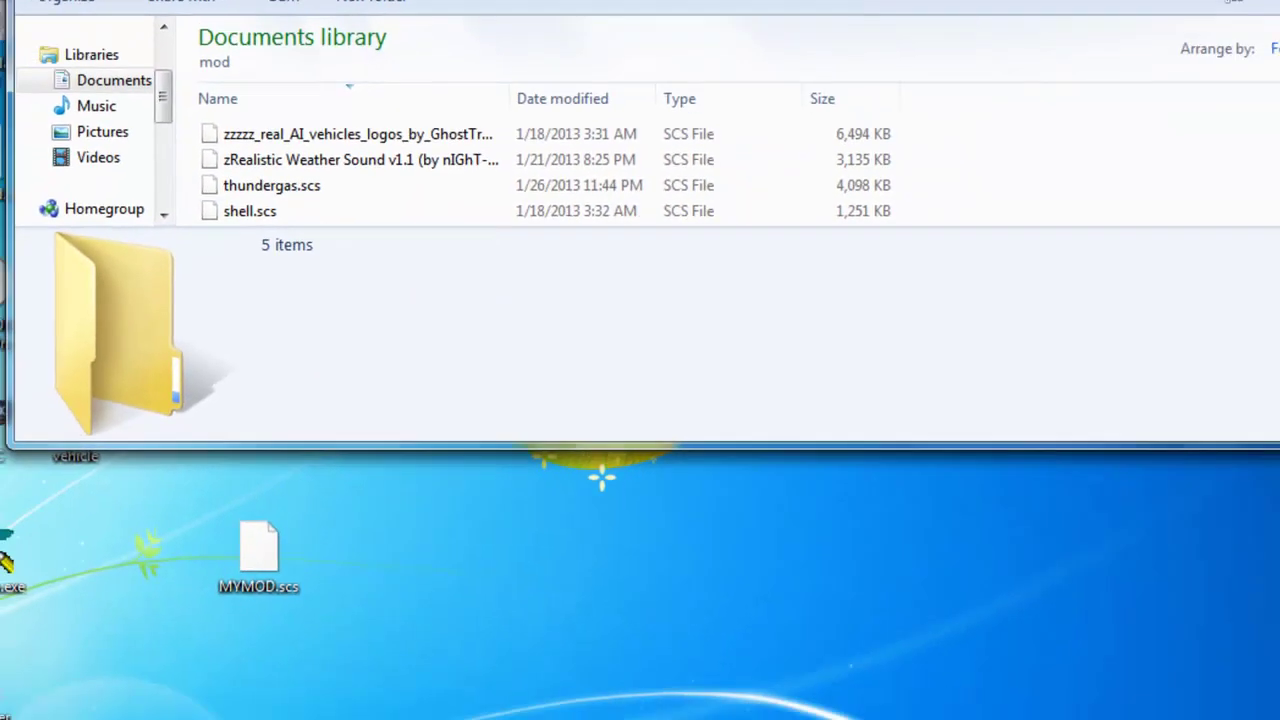
Step: Drag MYMOD.scs from the desktop into the mod folder, then go back one level
scroll(757, 214, down, 1)
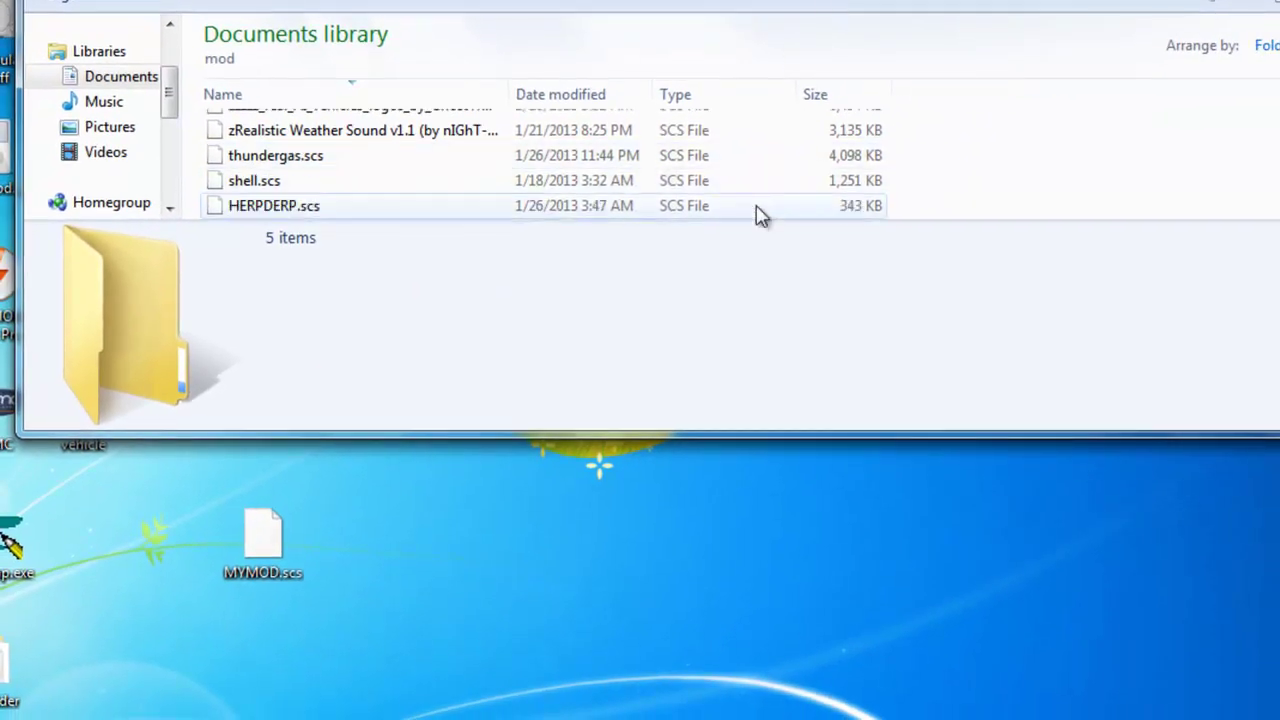
drag(258, 545, 936, 165)
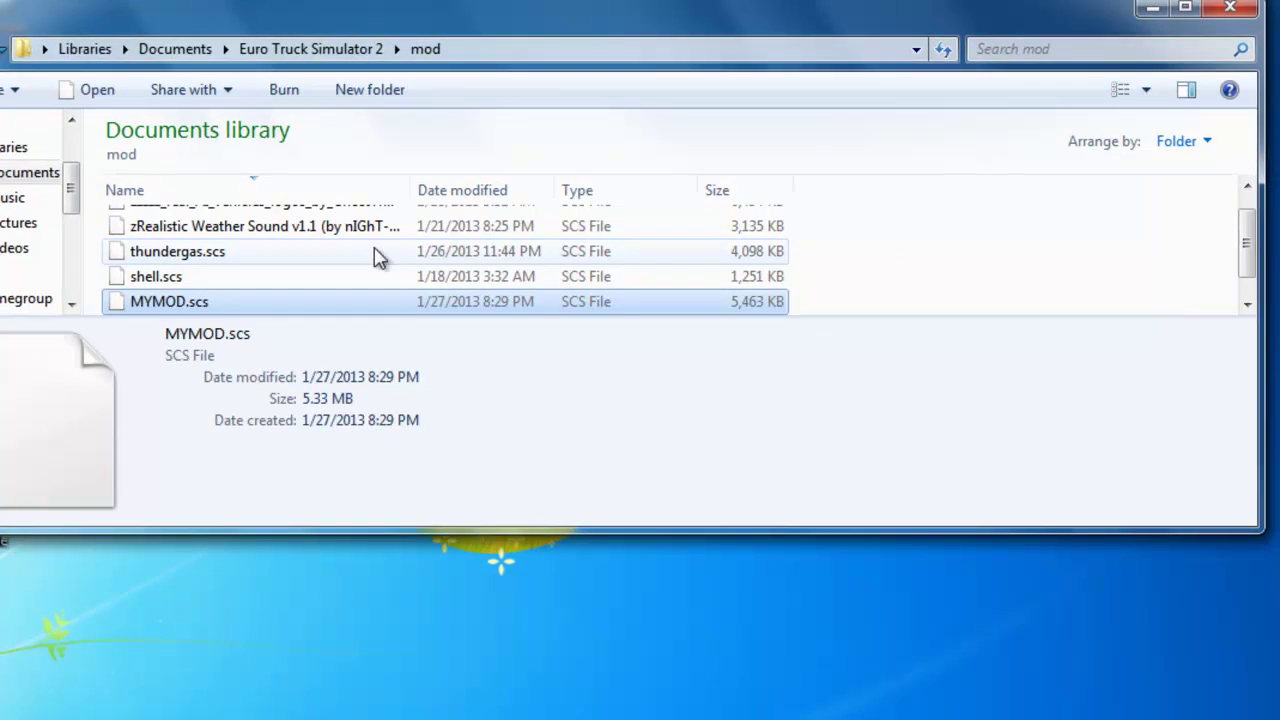
scroll(251, 251, down, 1)
scroll(240, 250, up, 1)
scroll(109, 206, down, 1)
scroll(140, 300, up, 1)
scroll(135, 300, down, 1)
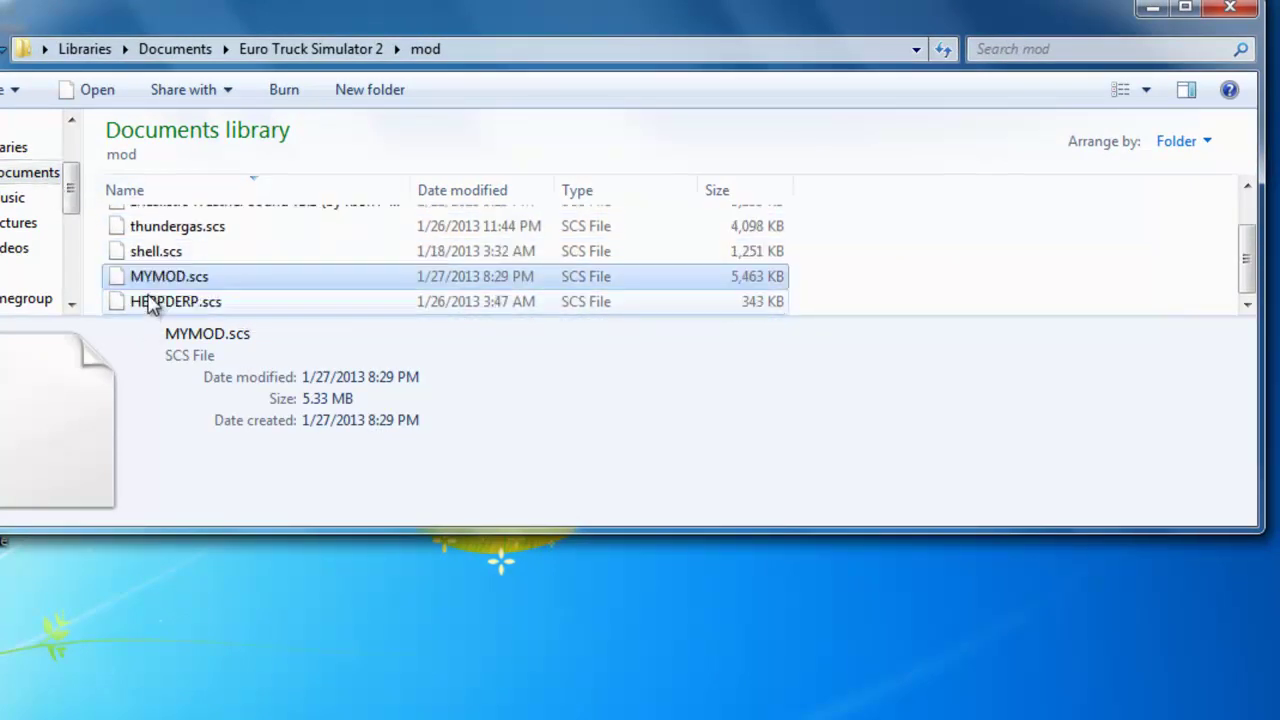
key(BackSpace)
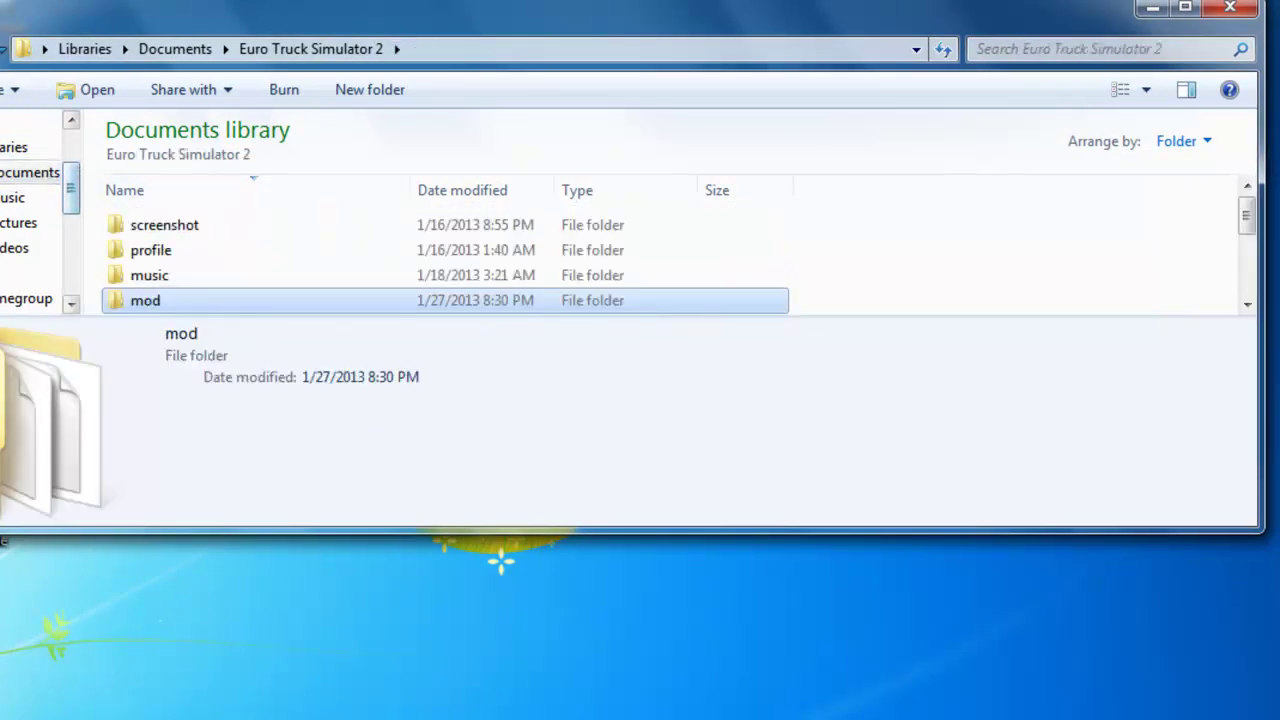
Step: Go back from the Euro Truck Simulator 2 folder to the Documents library
key(BackSpace)
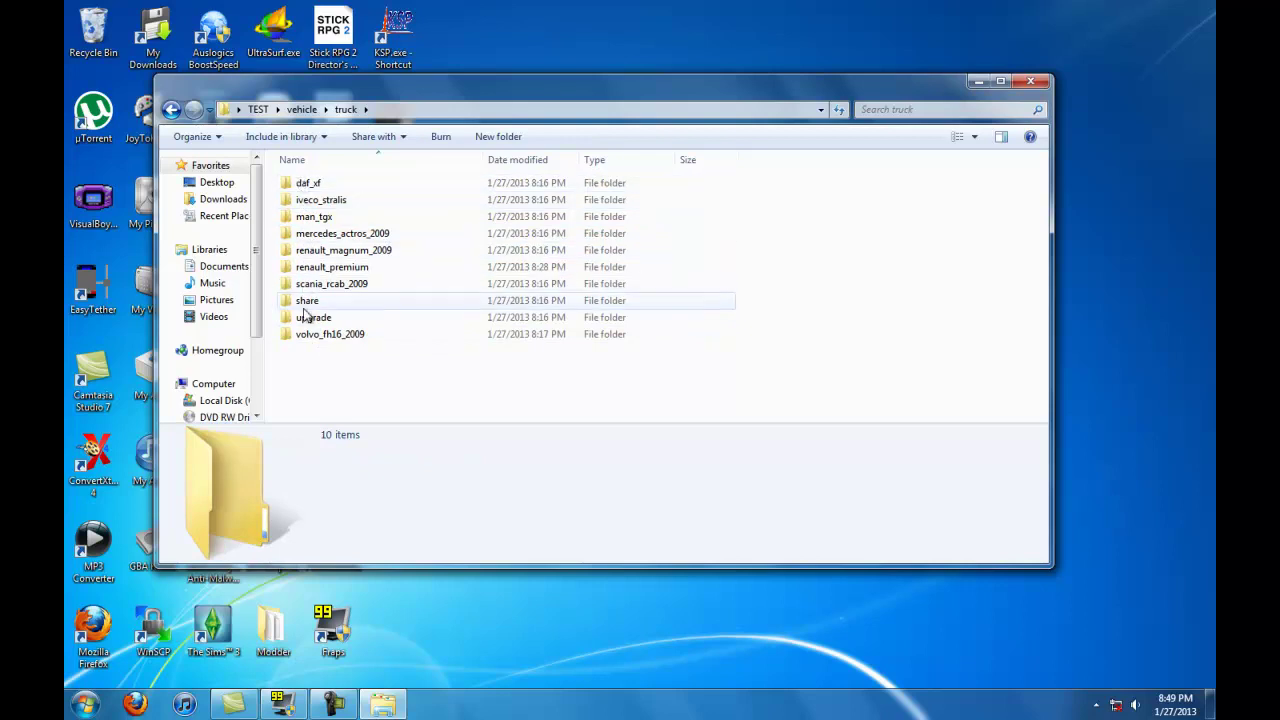
Step: Return to TEST and look through the material and logo folders, then back to TEST
click(171, 110)
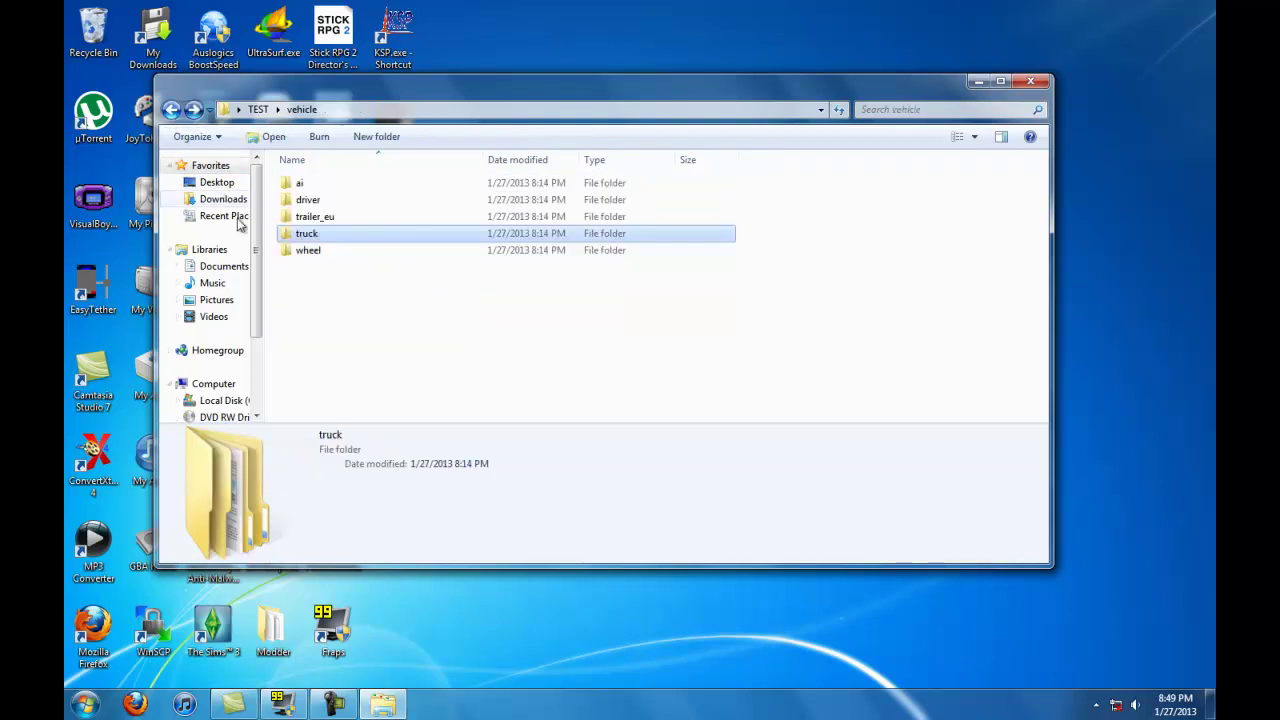
click(171, 110)
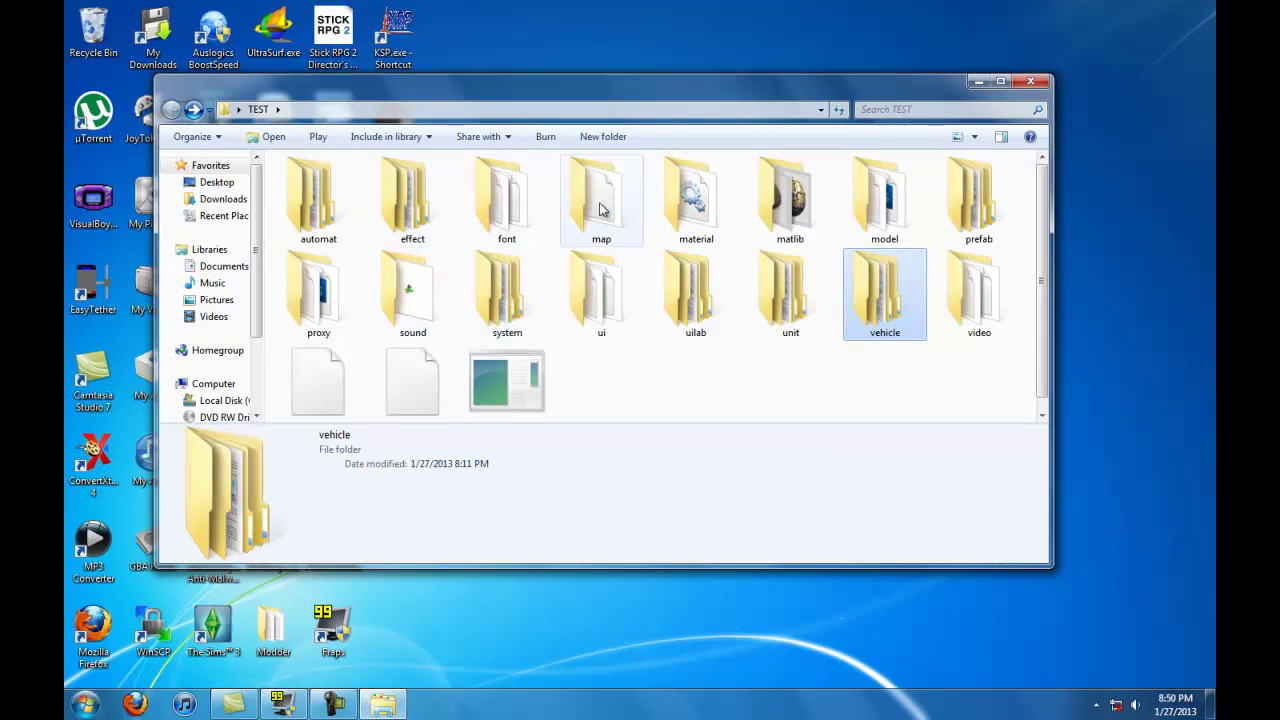
double_click(675, 205)
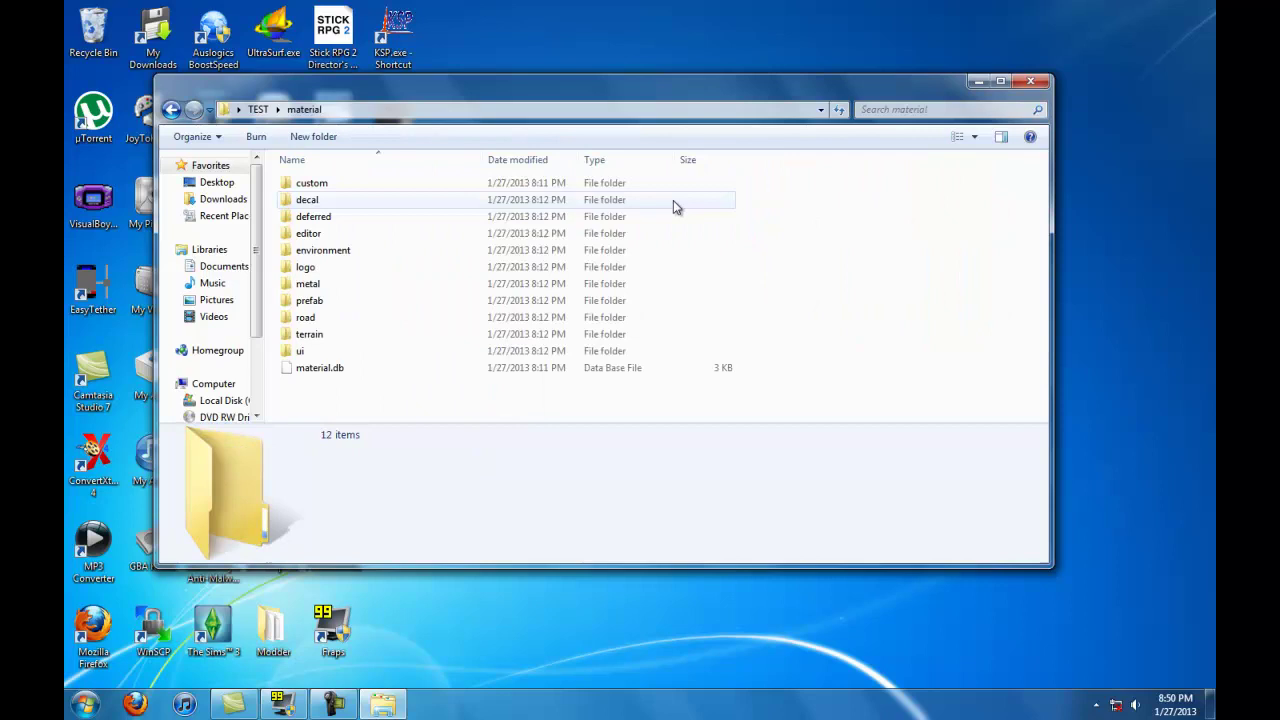
double_click(336, 268)
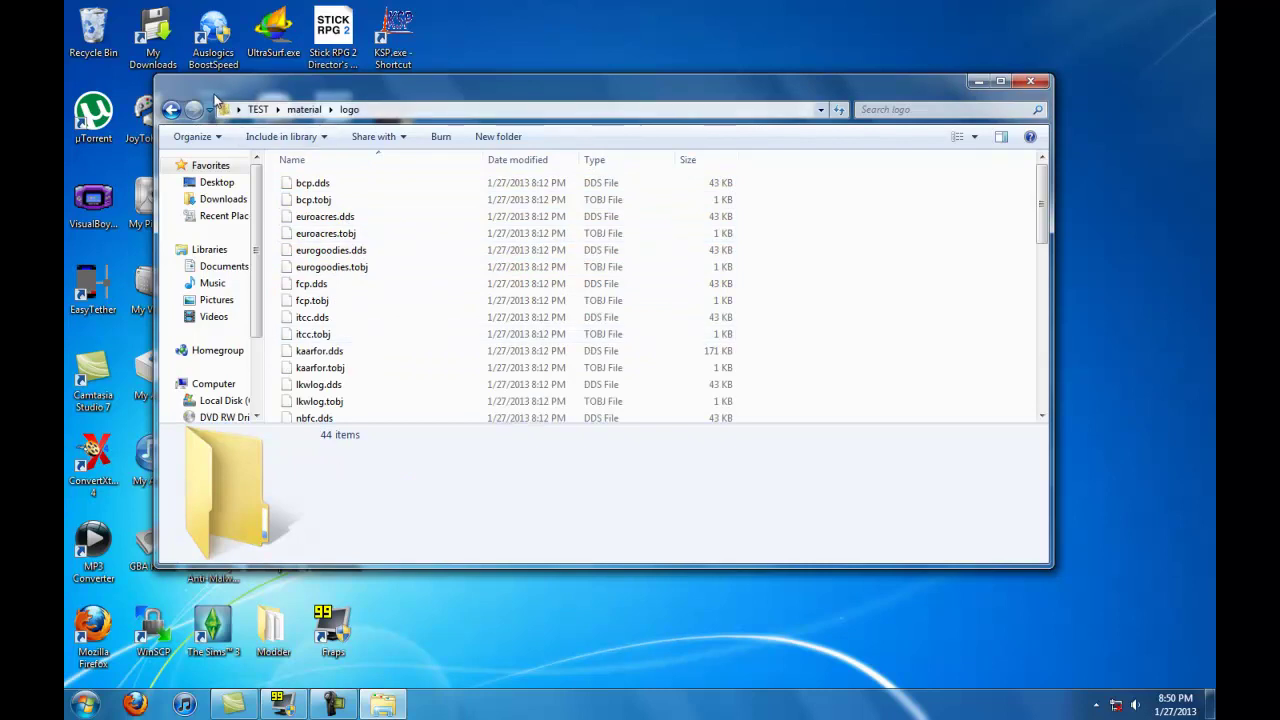
click(170, 110)
click(170, 110)
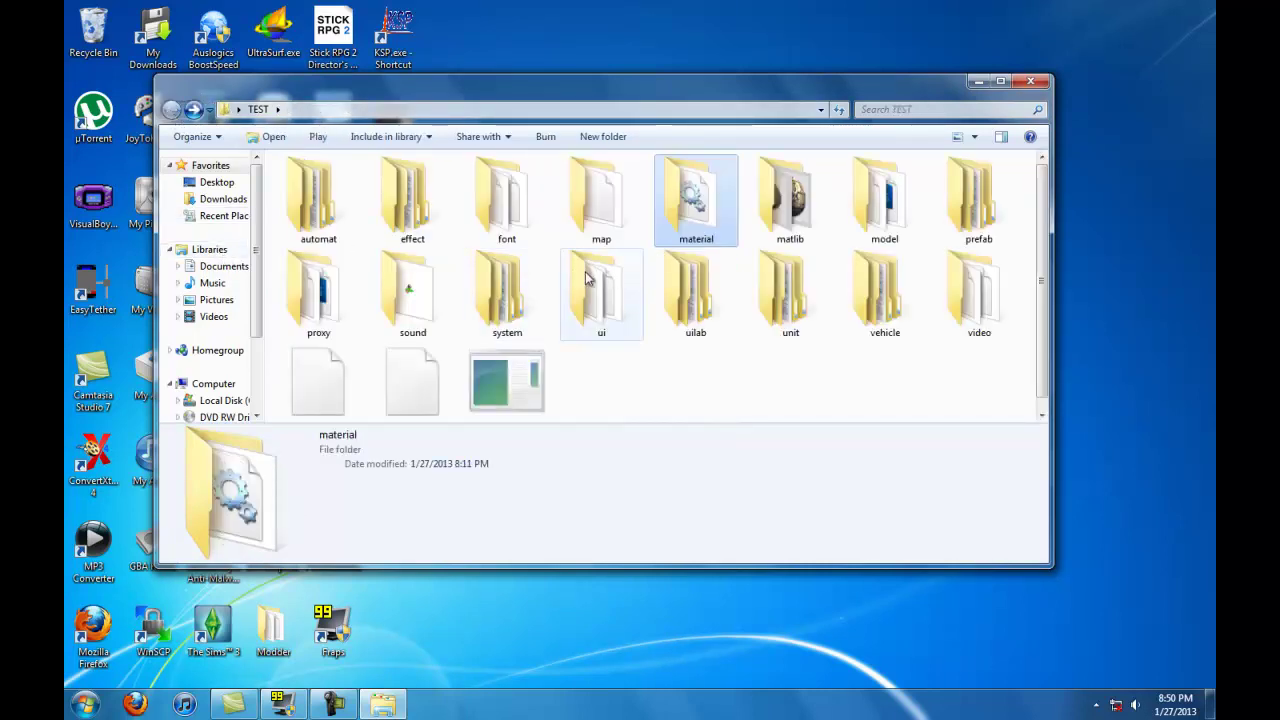
Step: Open vehicle > truck, return to vehicle, and select the driver, trailer_eu, truck and wheel folders
double_click(869, 300)
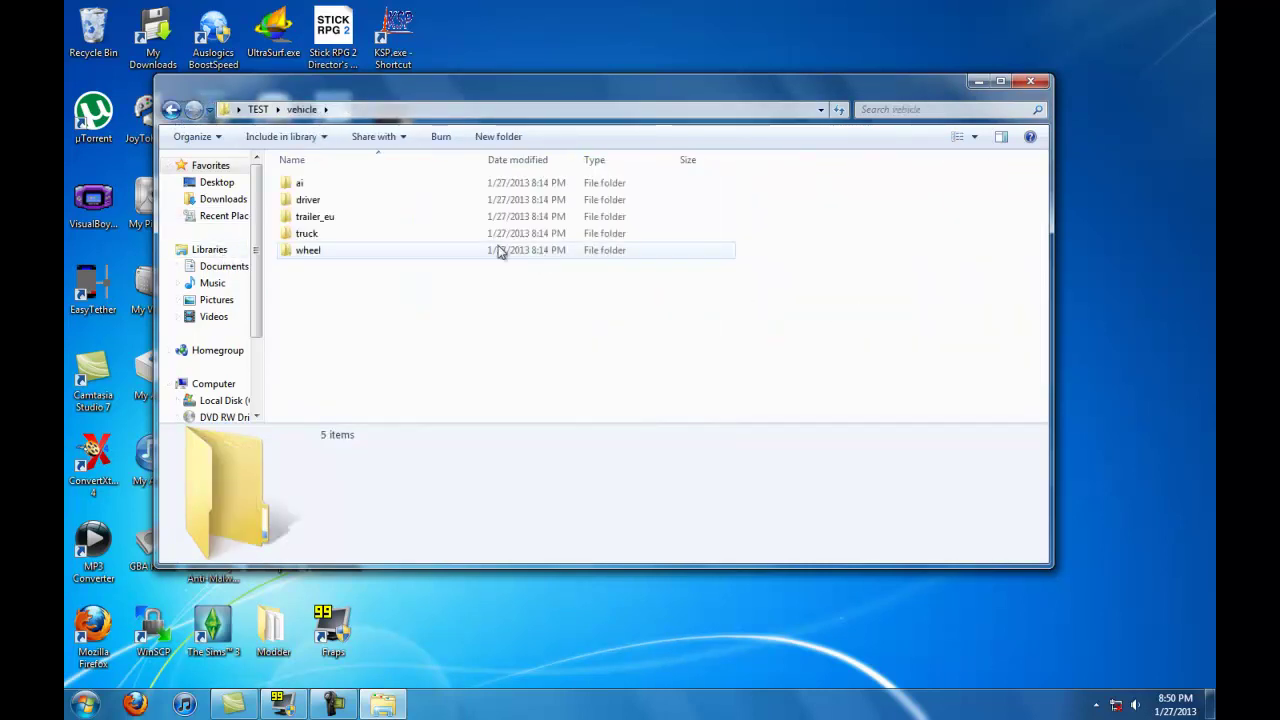
double_click(340, 235)
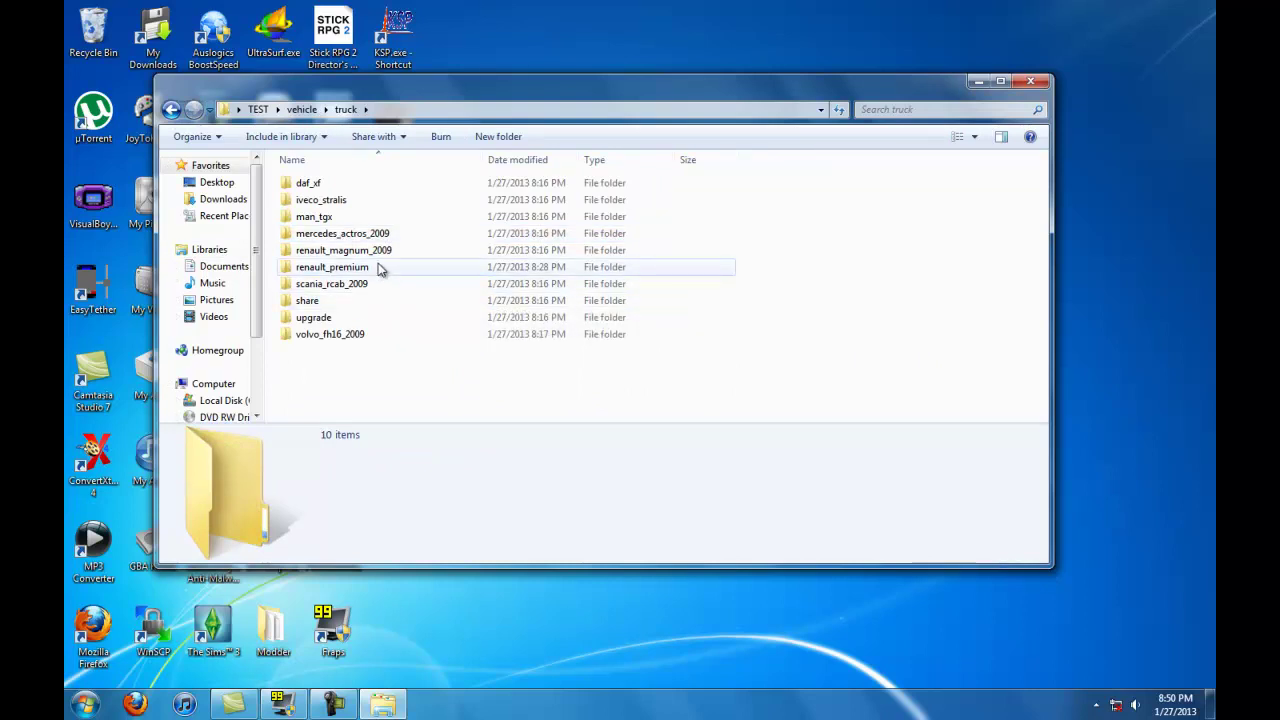
click(172, 109)
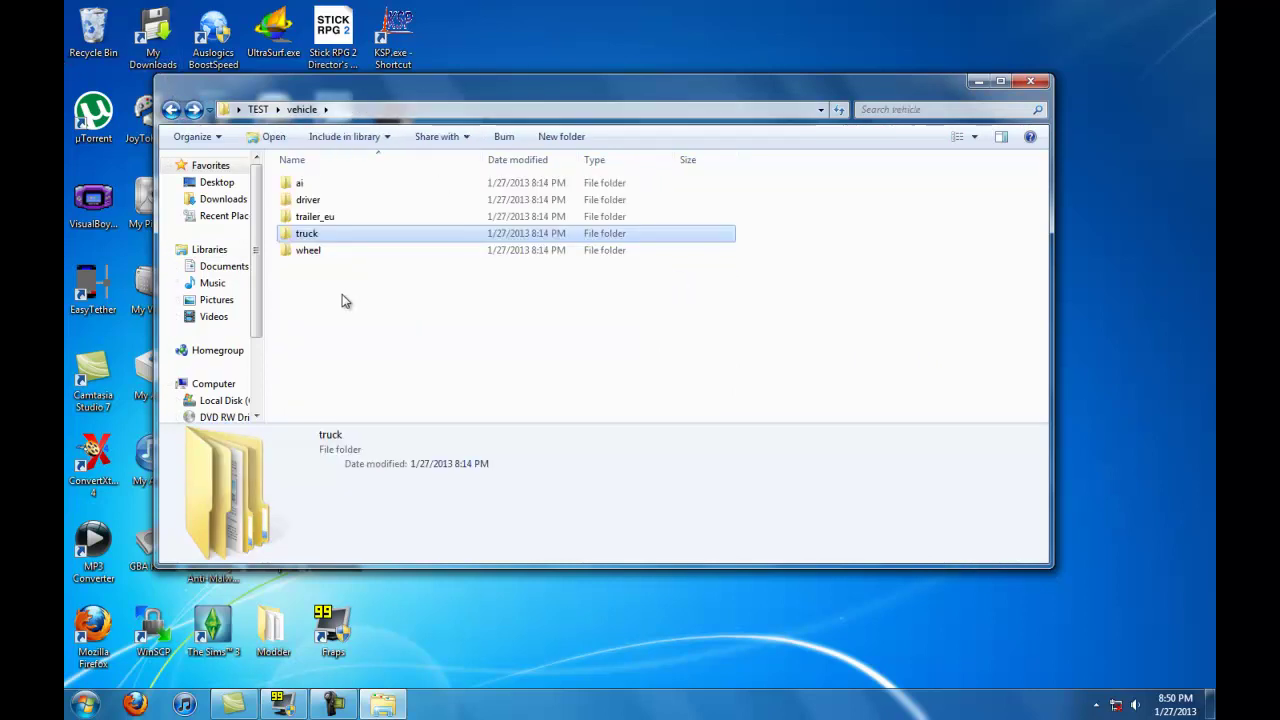
click(342, 296)
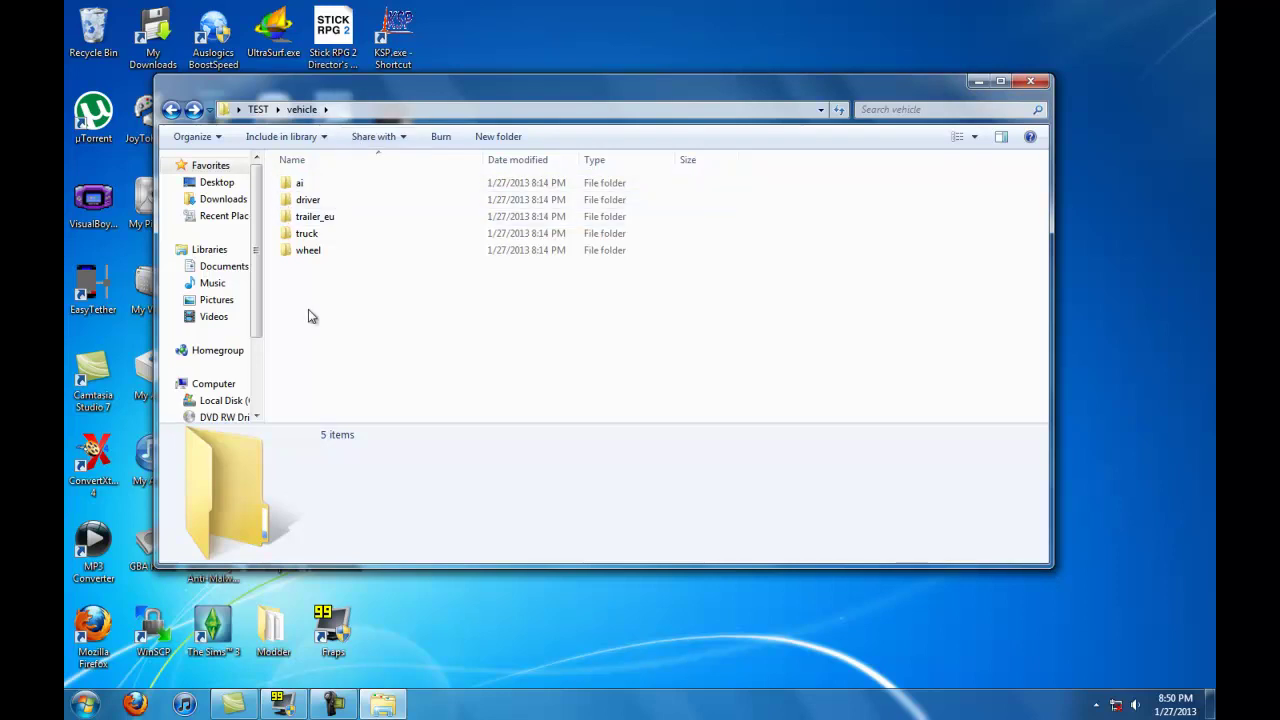
mouse_move(313, 313)
mouse_down()
mouse_move(316, 207)
mouse_move(314, 300)
mouse_up()
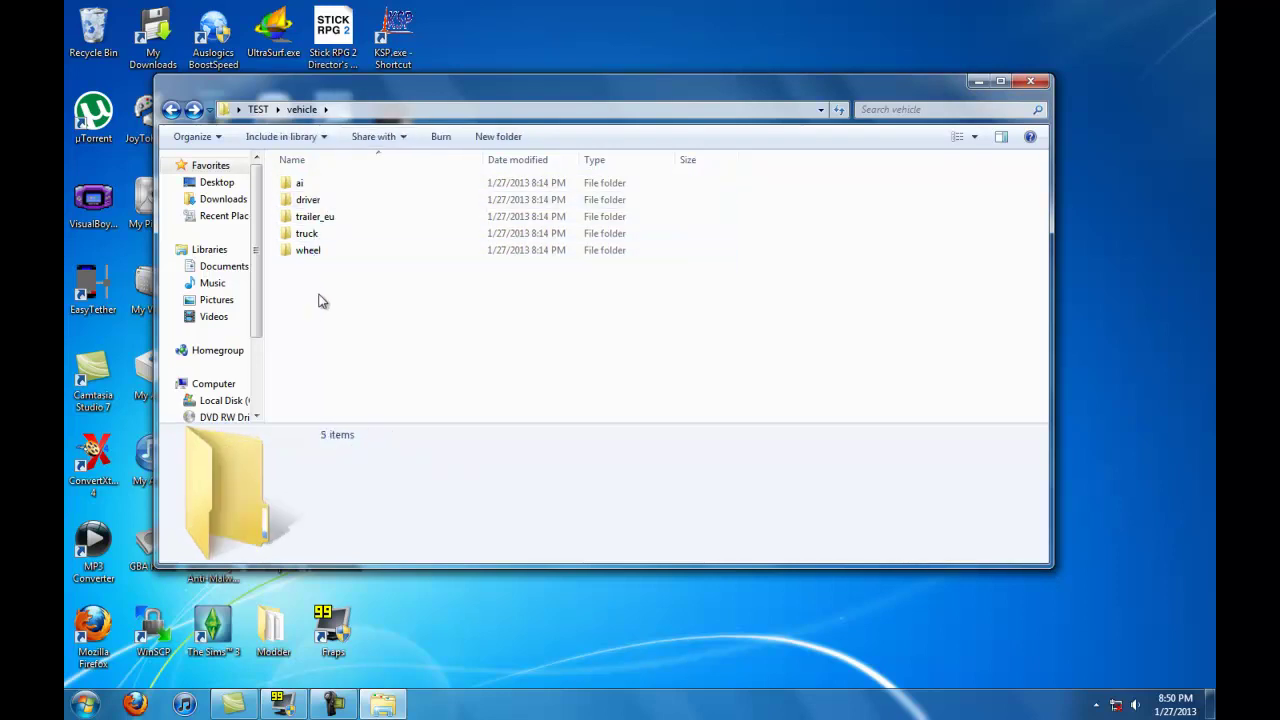